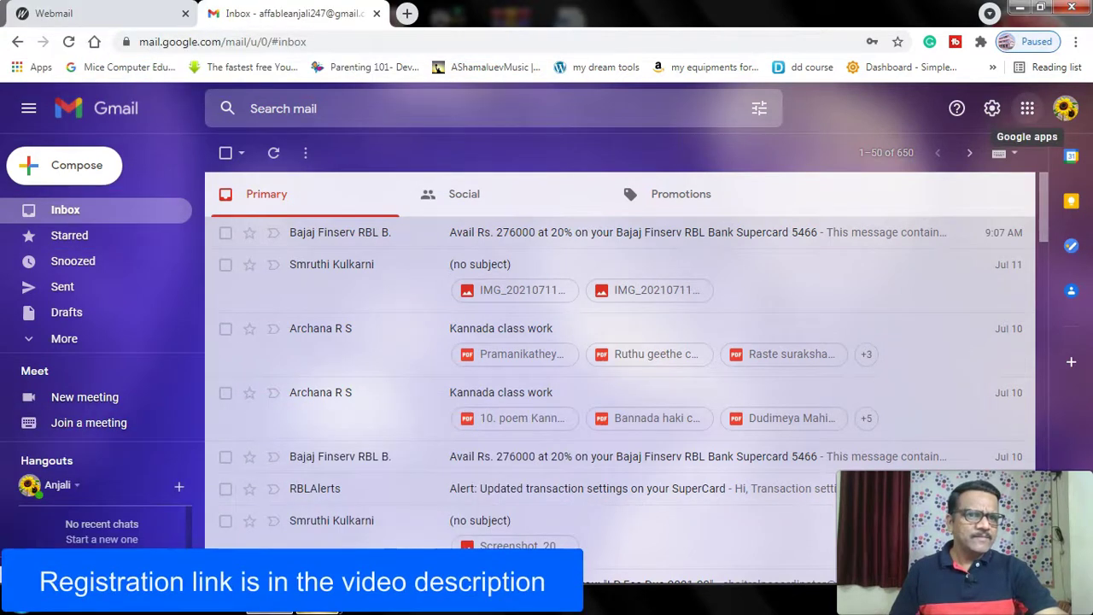
Step: Switch from Gmail to Google My Business and open the posts page of the music classes profile
click(1027, 108)
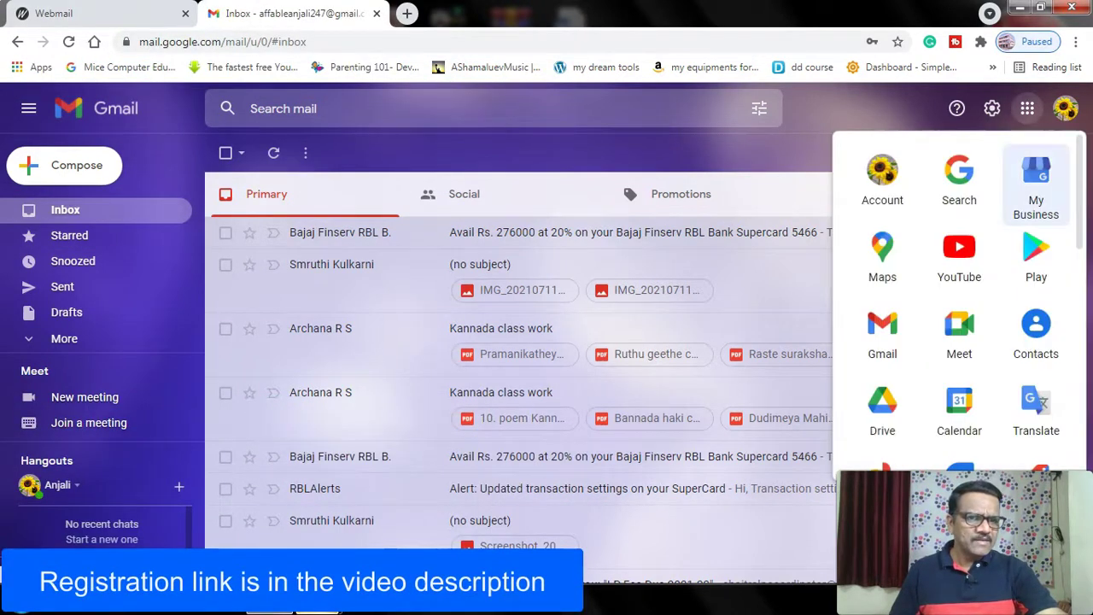
click(1035, 186)
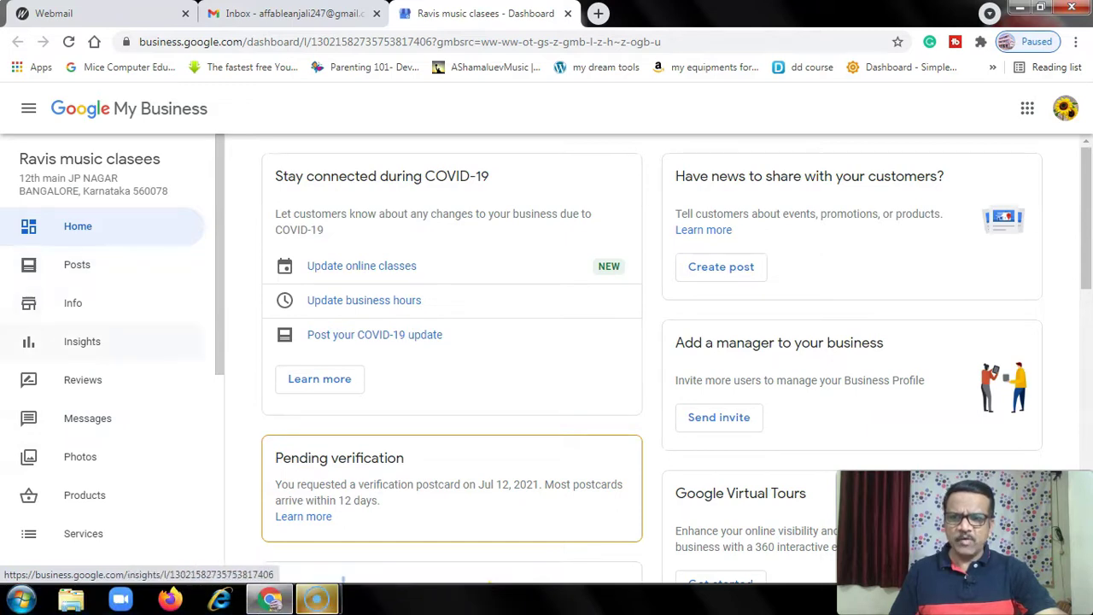
scroll(102, 346, down, 4)
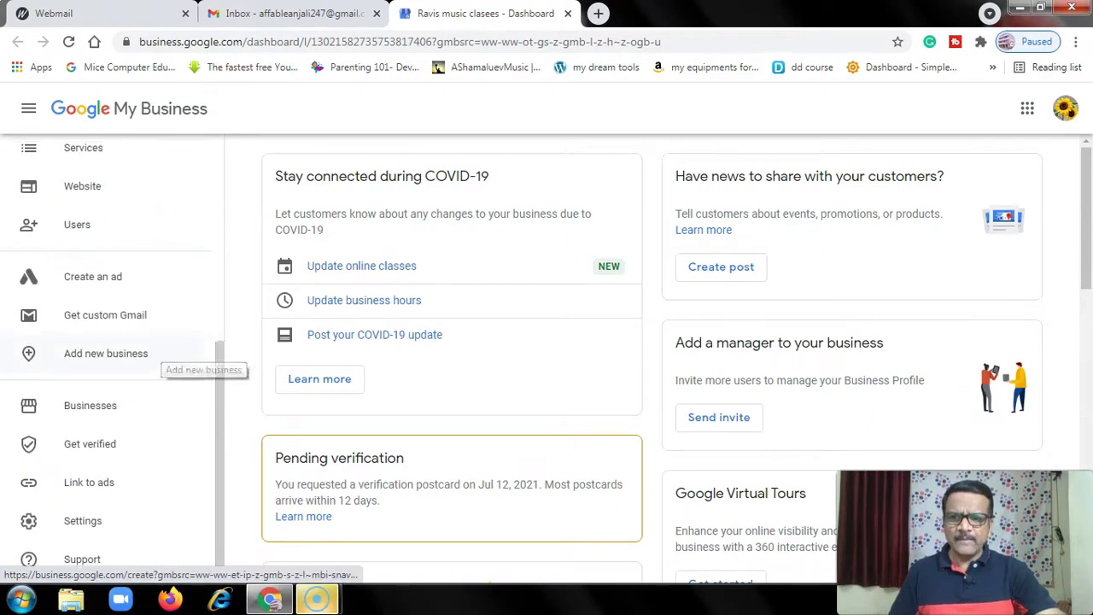
scroll(103, 350, up, 5)
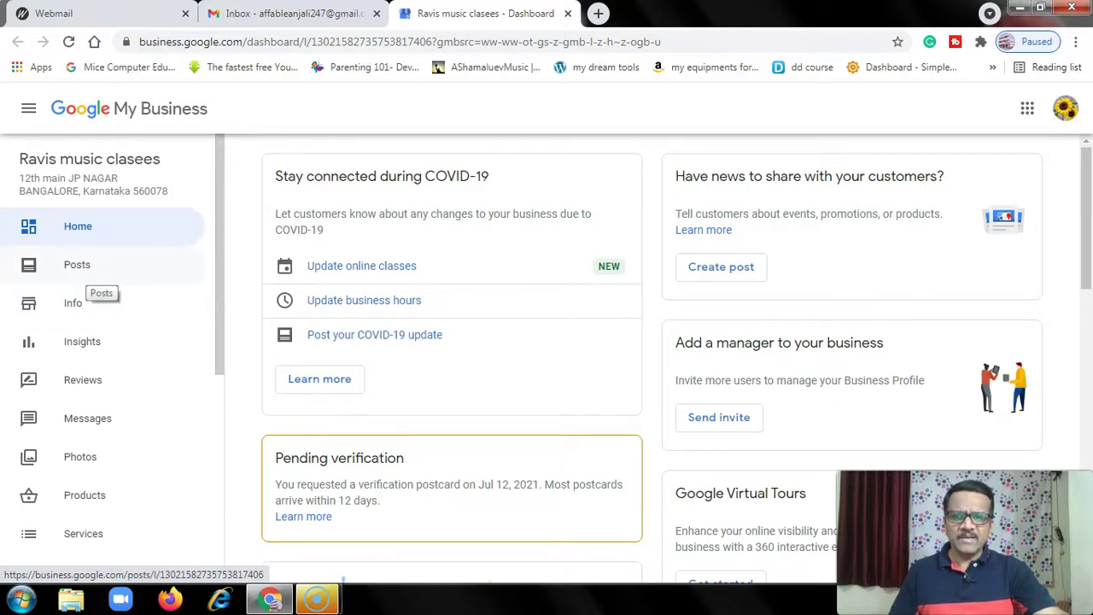
click(77, 265)
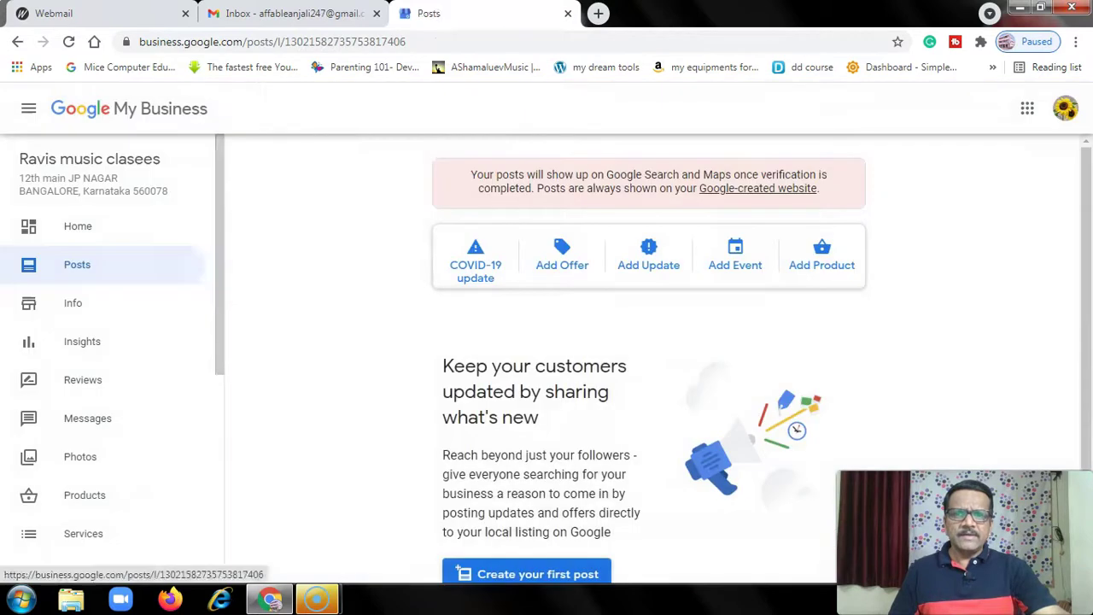
Step: Start a new offer post for the business and look over its form
scroll(649, 358, down, 1)
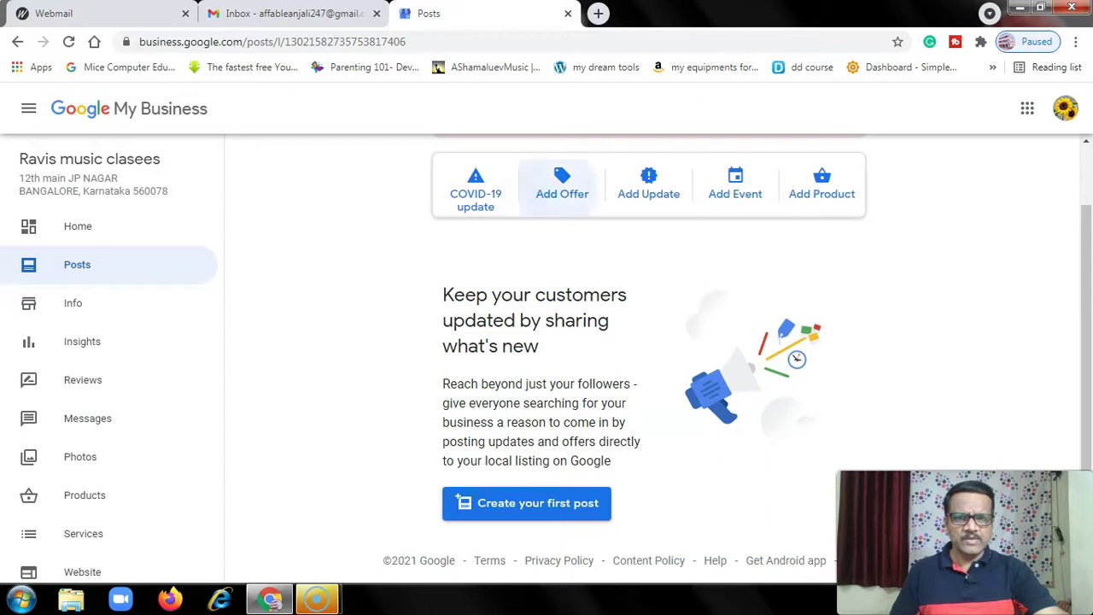
click(562, 184)
scroll(545, 381, down, 1)
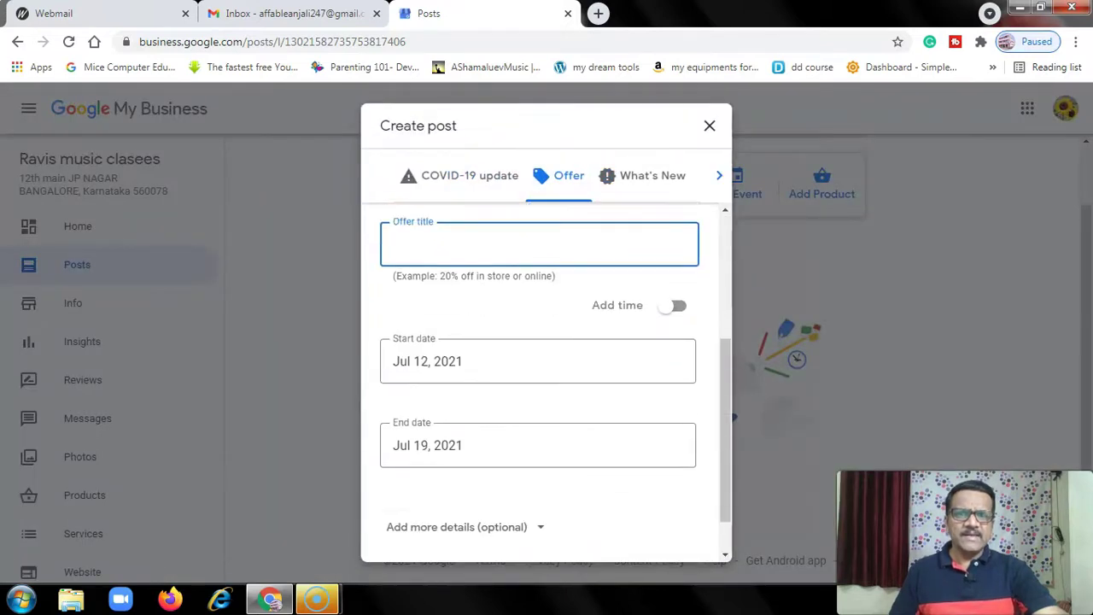
scroll(545, 381, up, 2)
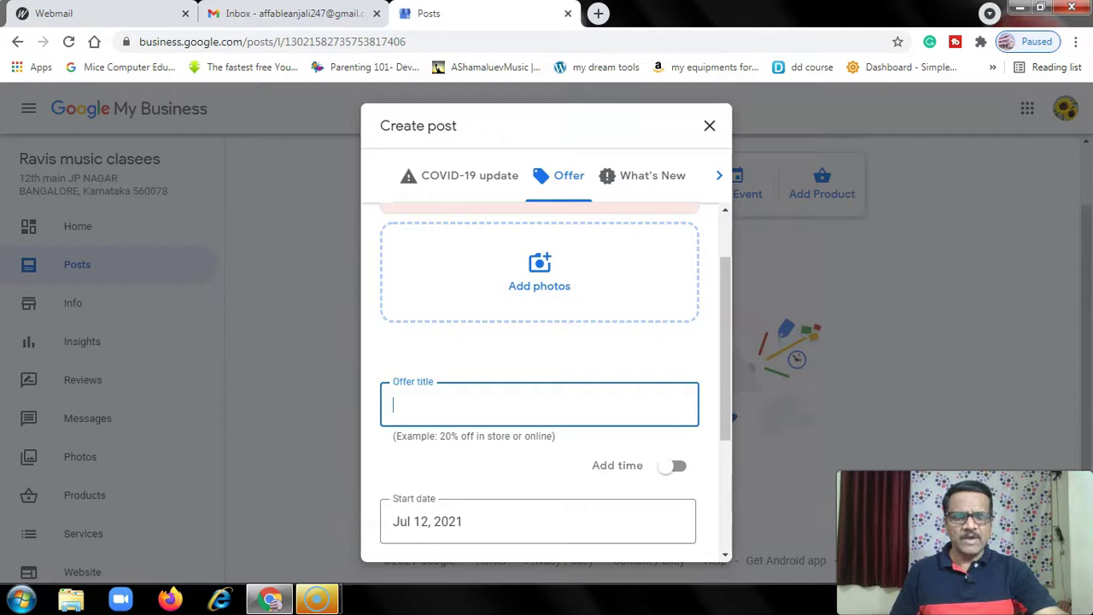
Step: Add the gmb picture from the Desktop to the offer post and upload it with the suggested crop
click(539, 274)
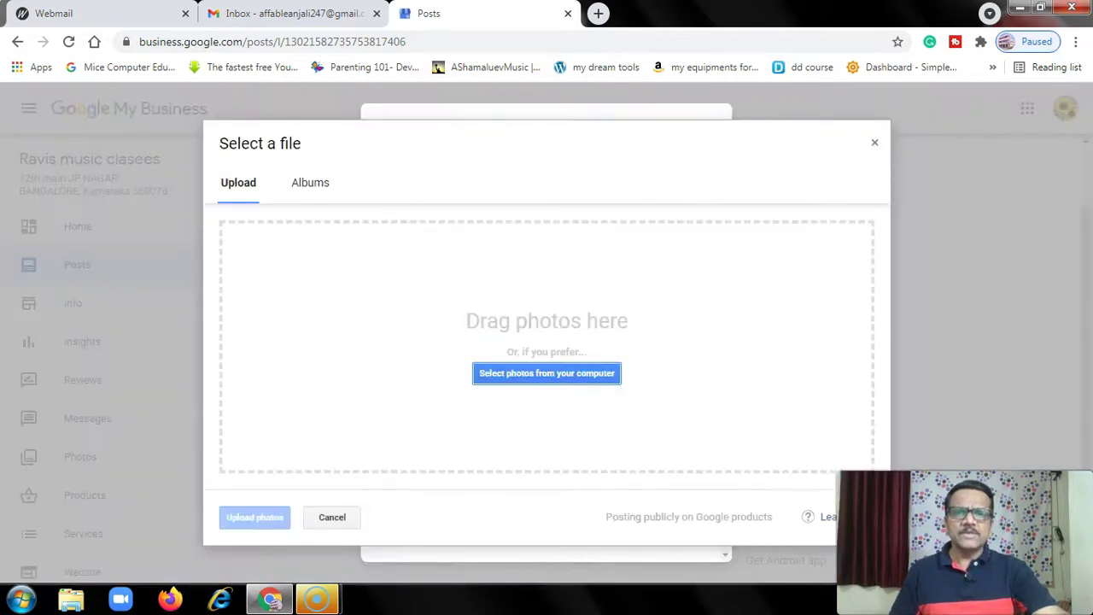
click(546, 373)
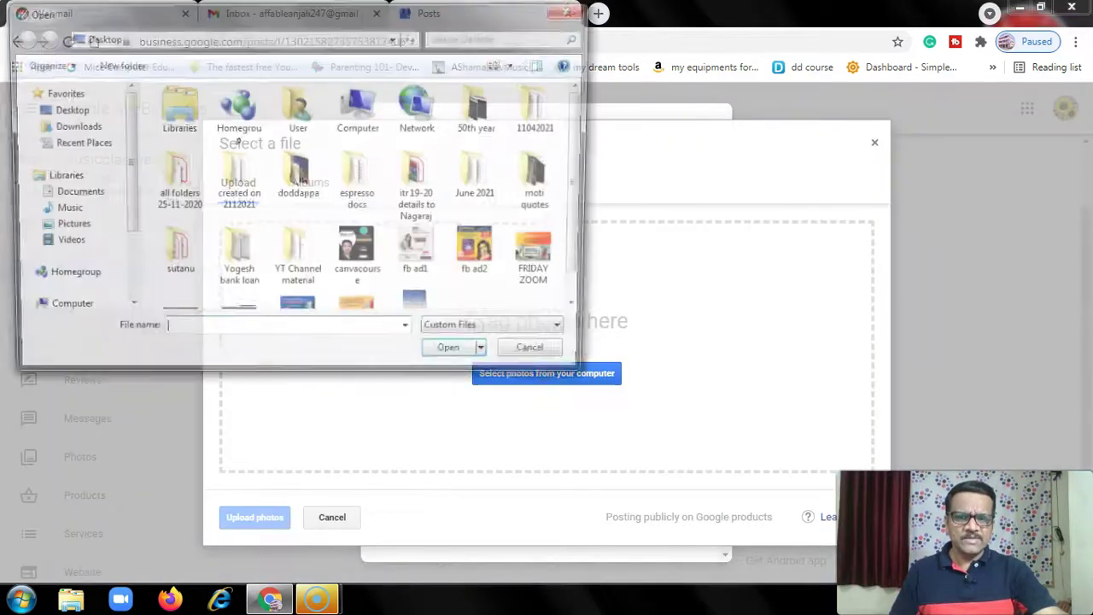
scroll(420, 282, down, 1)
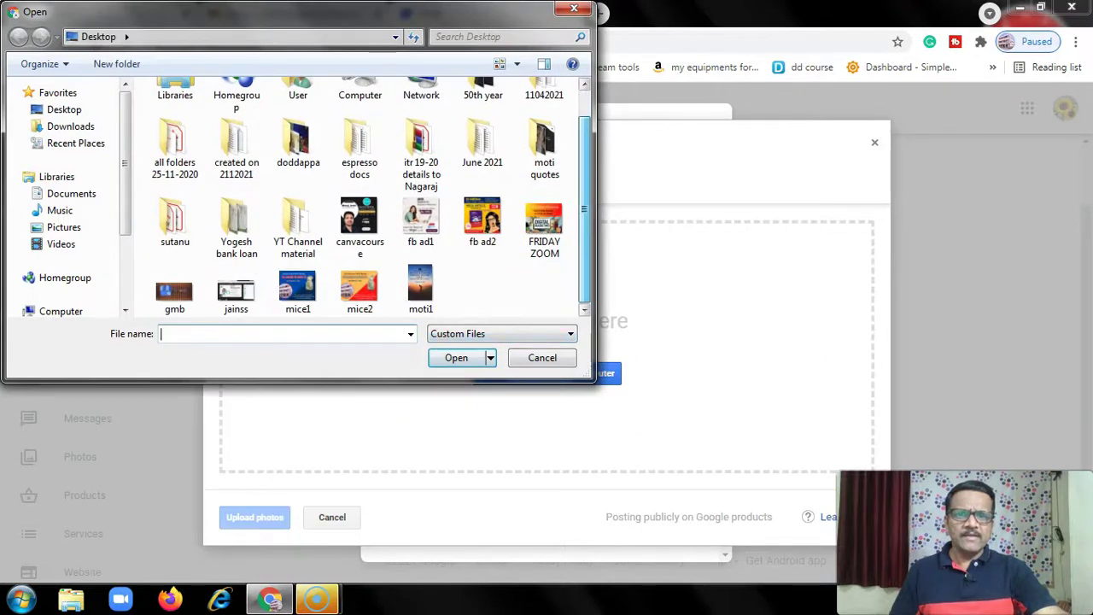
click(420, 288)
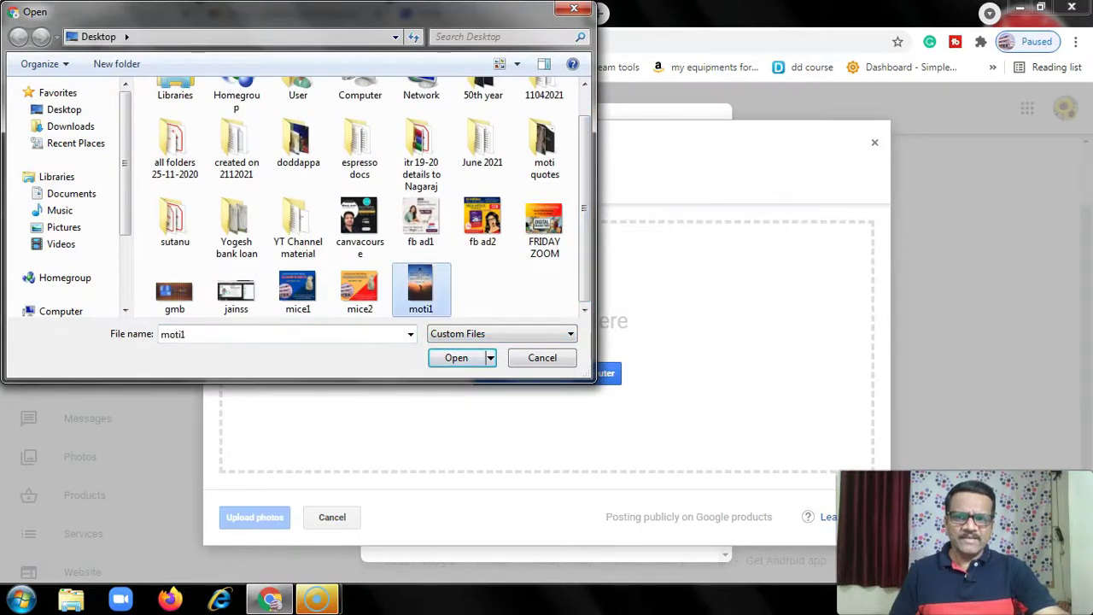
double_click(175, 290)
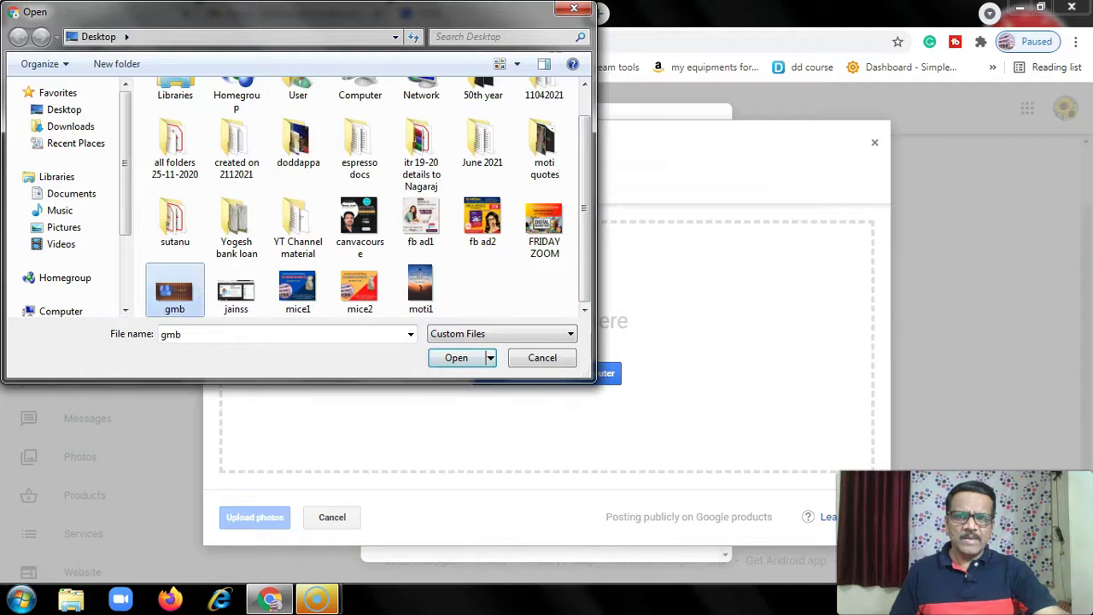
key(Return)
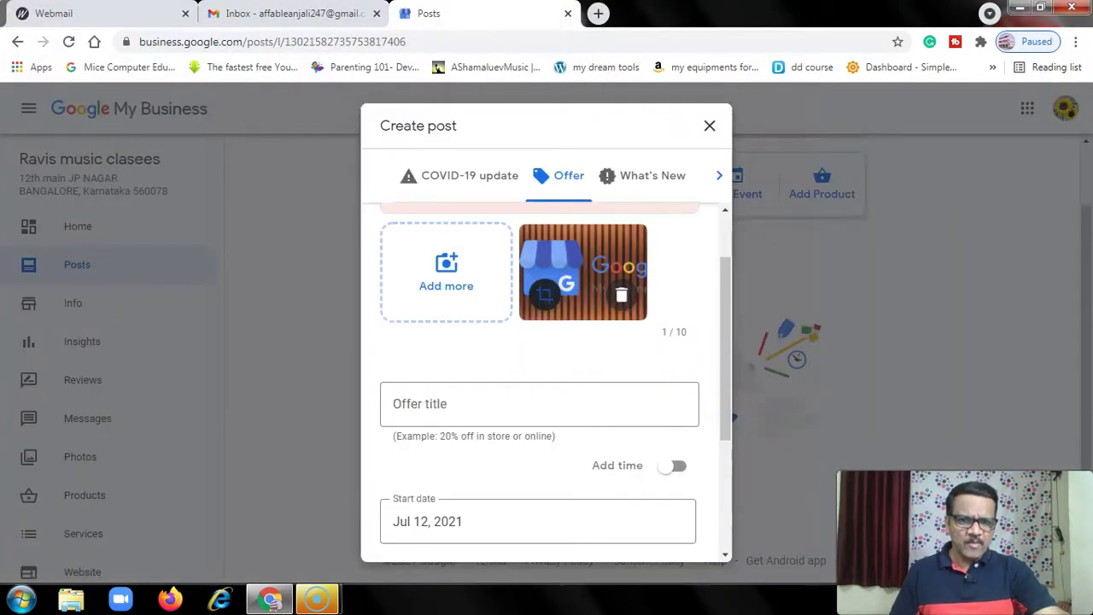
click(544, 292)
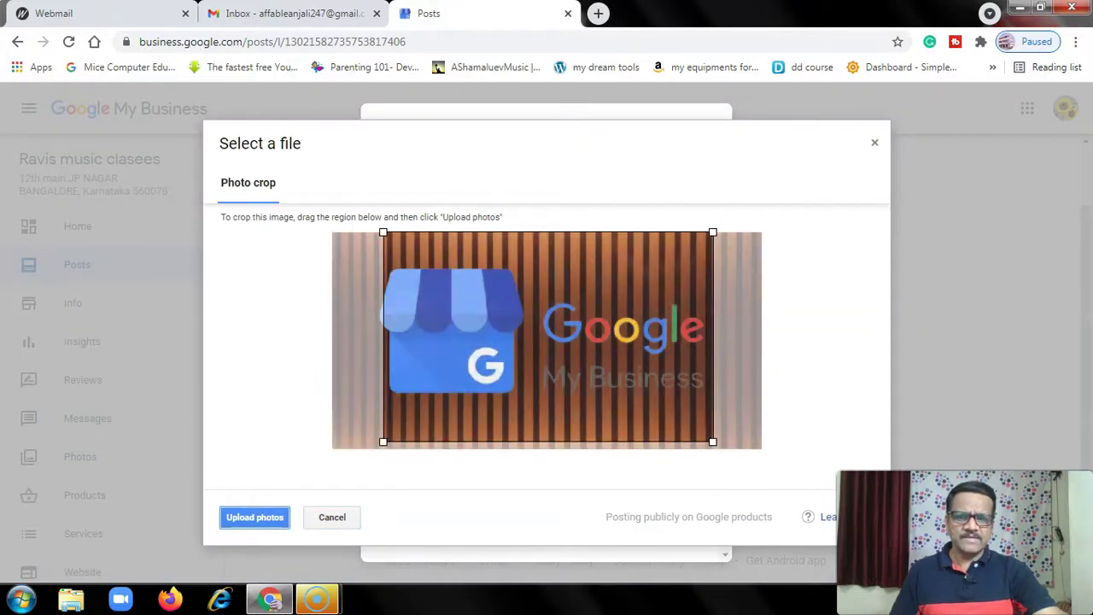
click(254, 517)
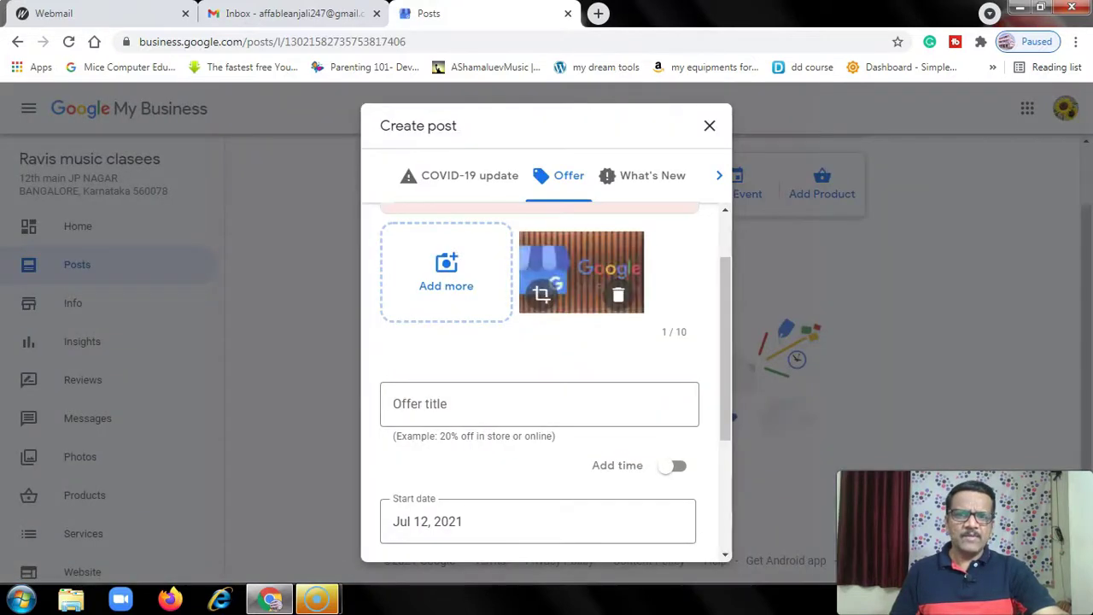
Step: Enter "20% Special Offer" as the offer title
click(393, 401)
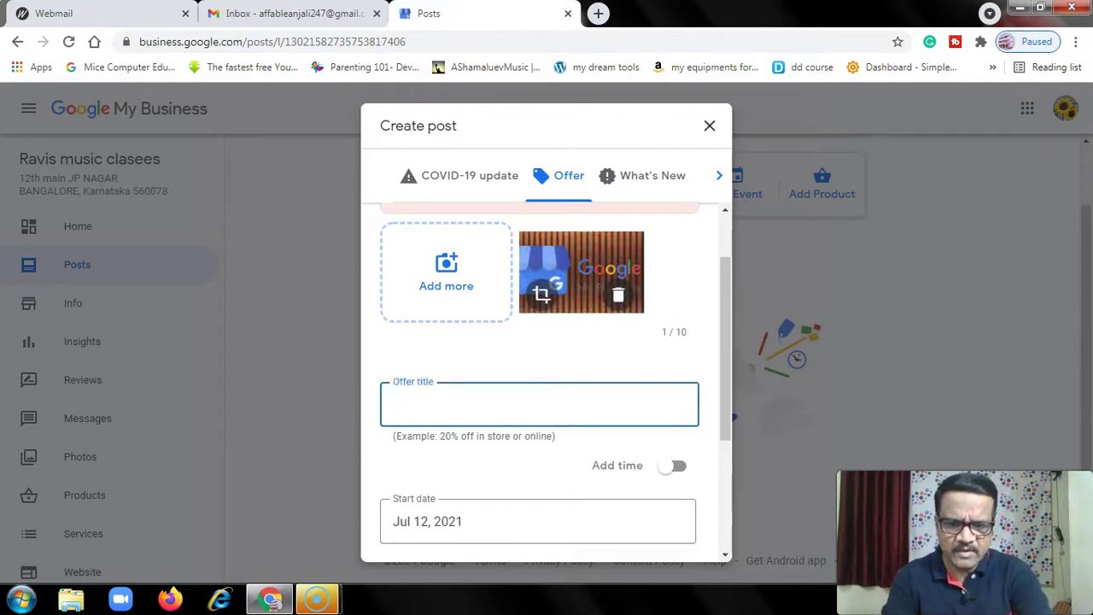
text(20% )
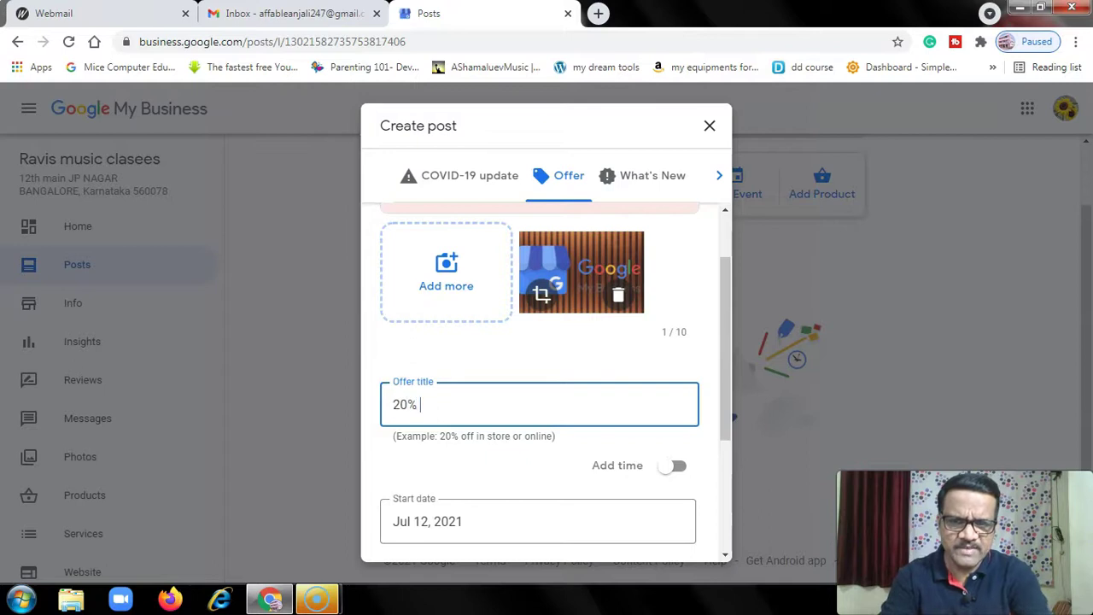
text(Specia)
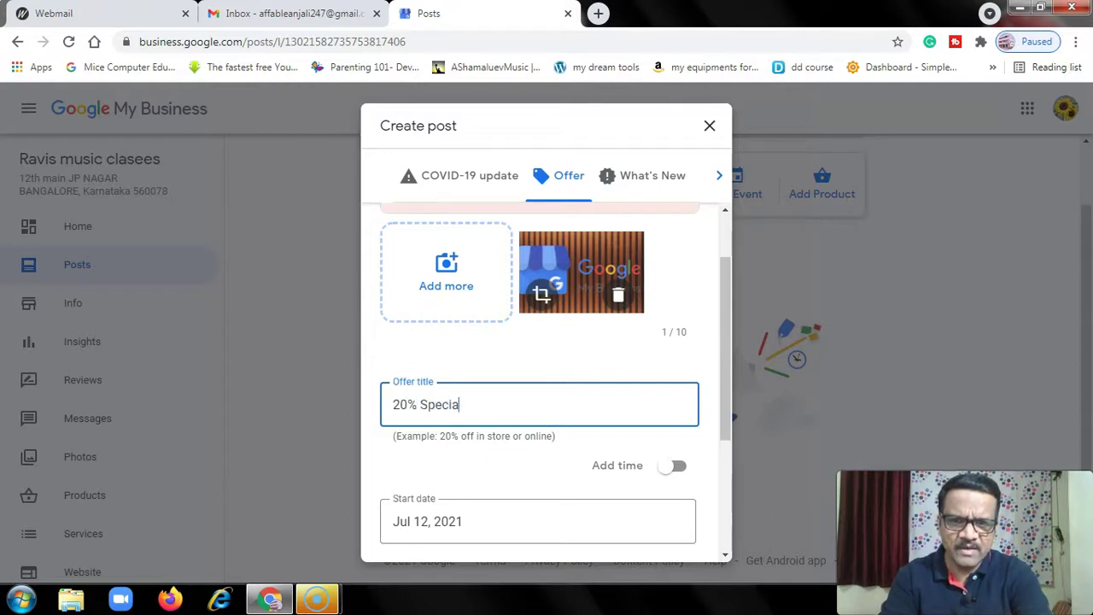
text(l Offe)
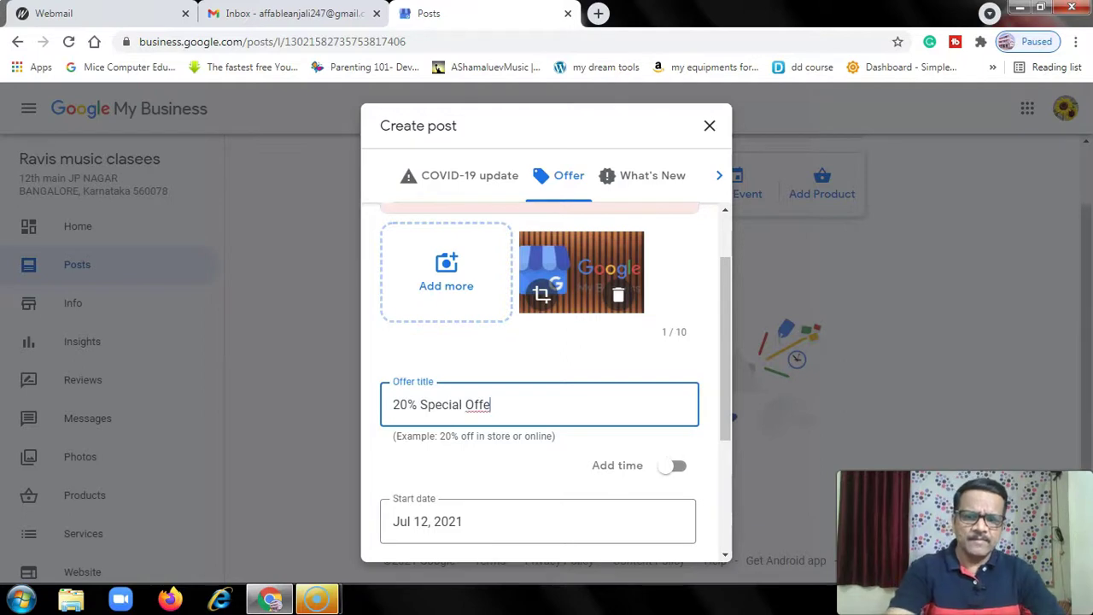
text(r)
Step: Enable times for the offer and set its start to Jul 13, 2021 at 9:00 AM
scroll(542, 384, down, 2)
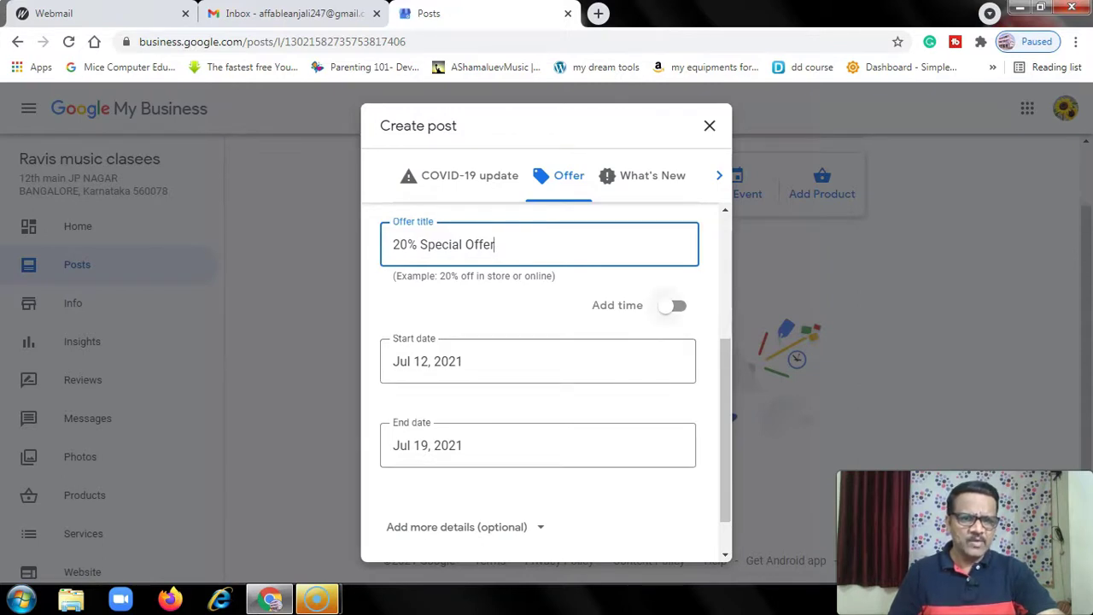
click(674, 305)
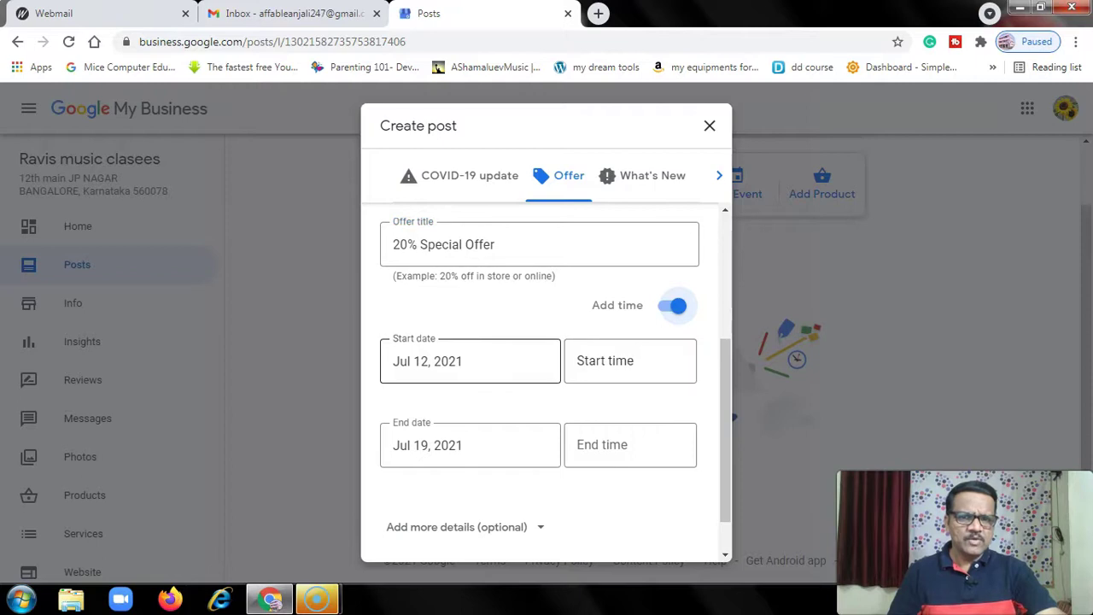
click(413, 361)
click(472, 210)
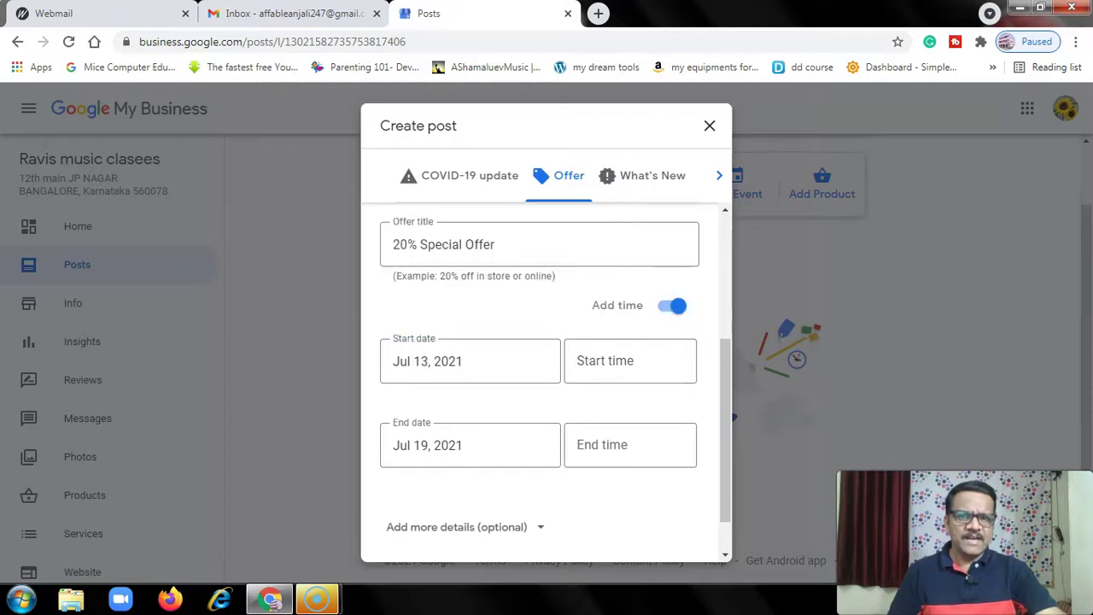
click(629, 361)
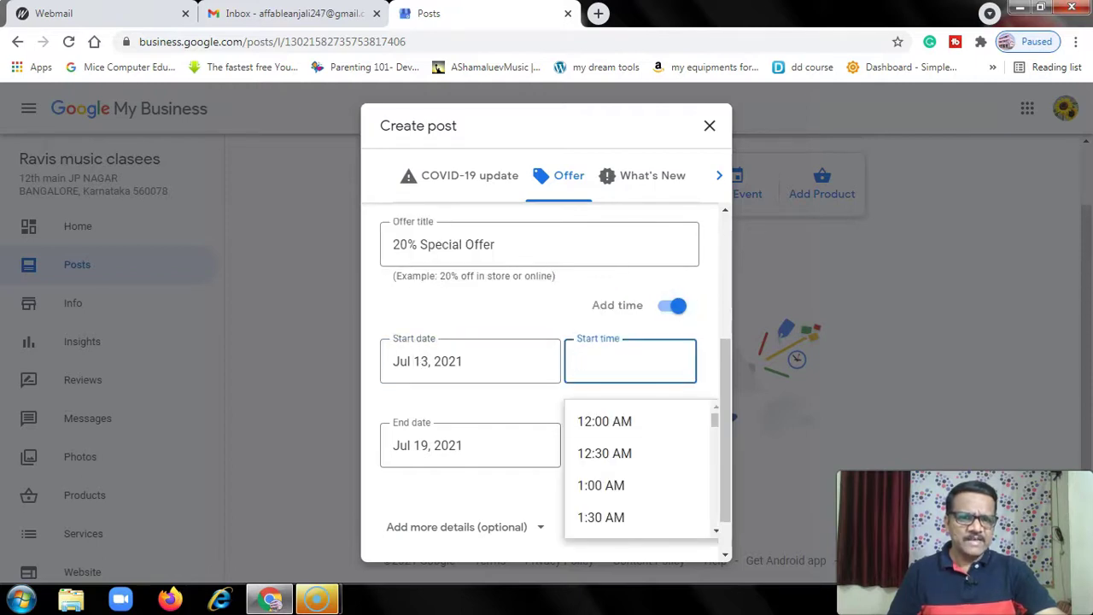
scroll(641, 470, down, 6)
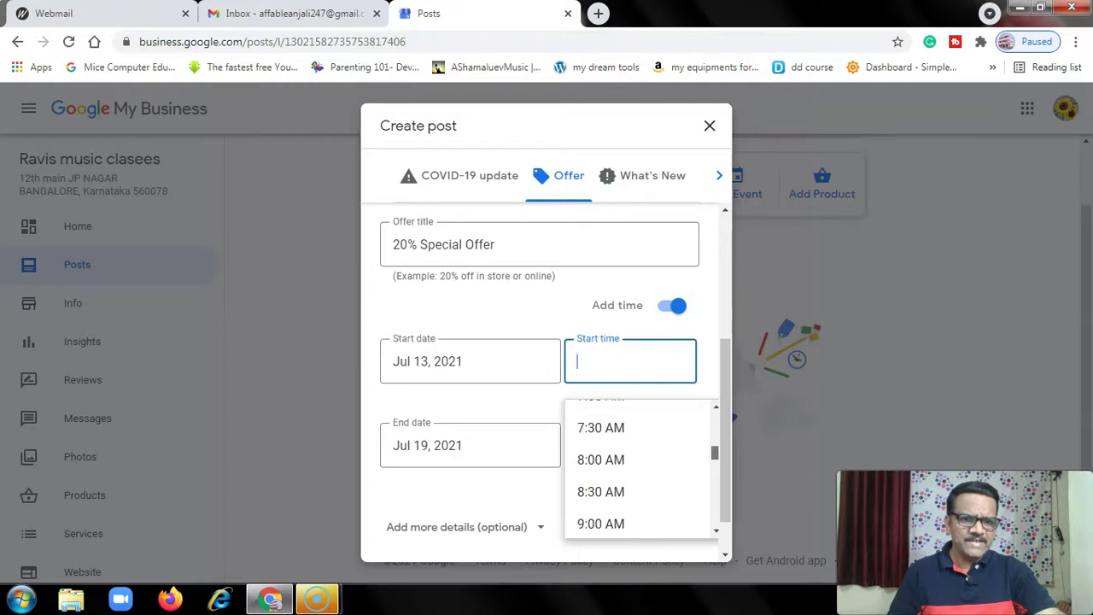
drag(715, 452, 715, 453)
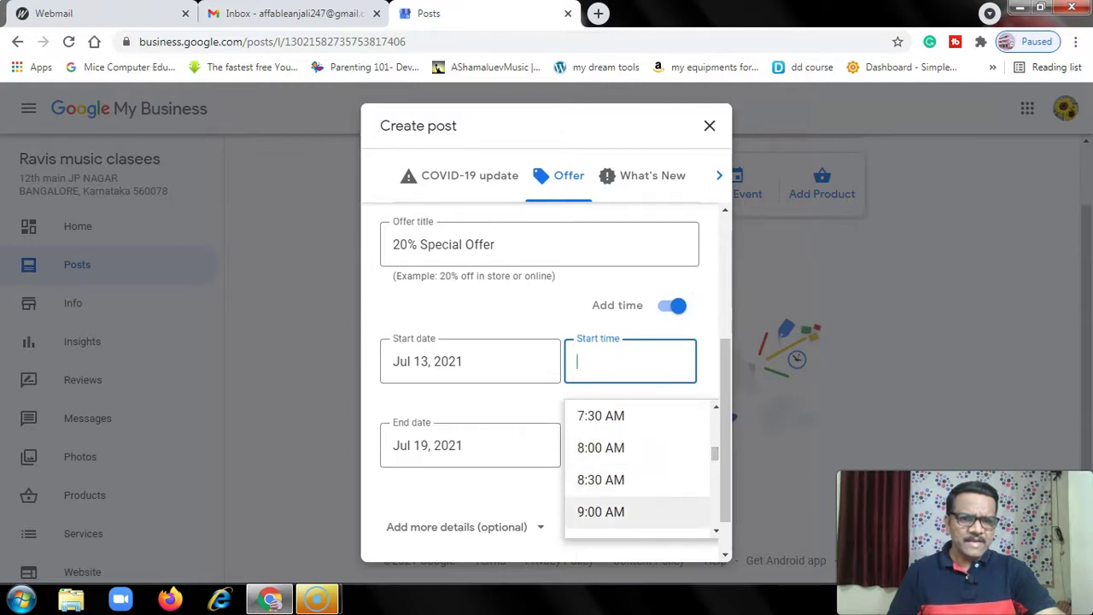
click(606, 511)
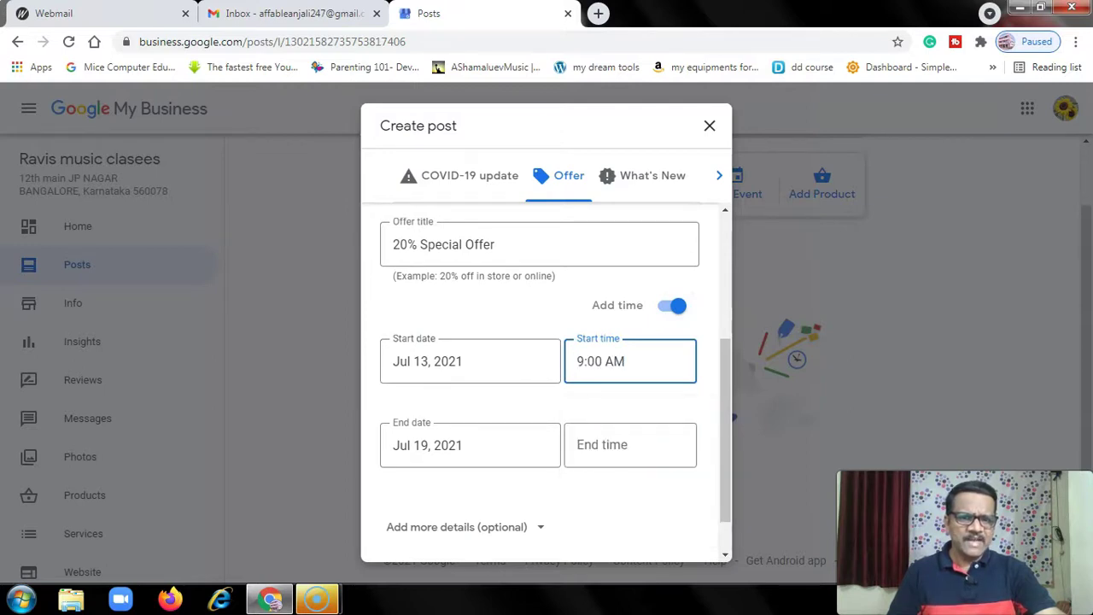
Step: Set the offer's end time to 6:30 PM
click(629, 445)
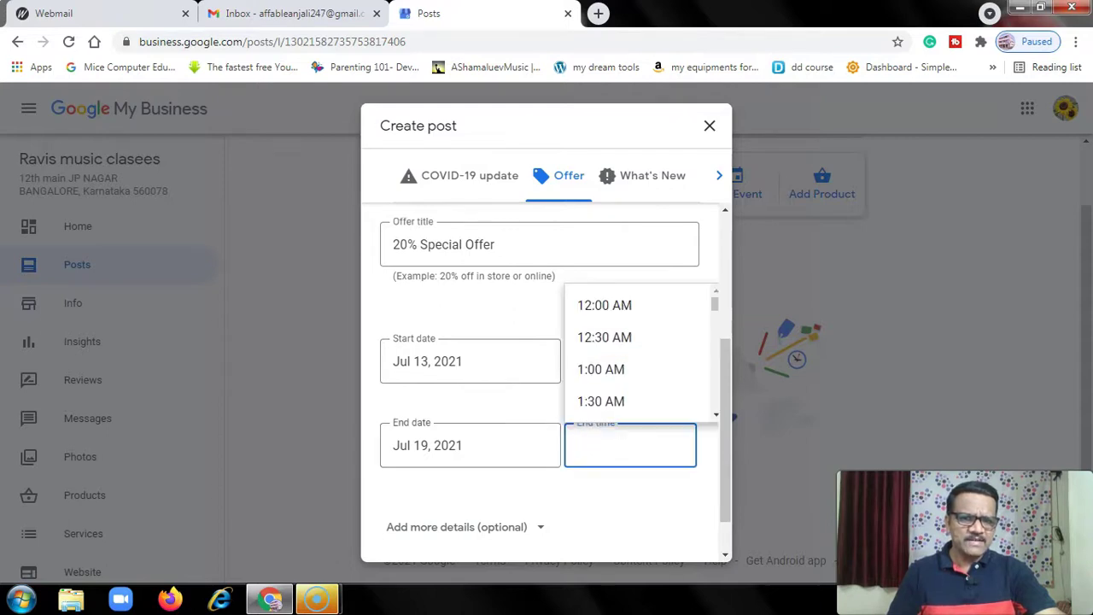
scroll(640, 350, down, 6)
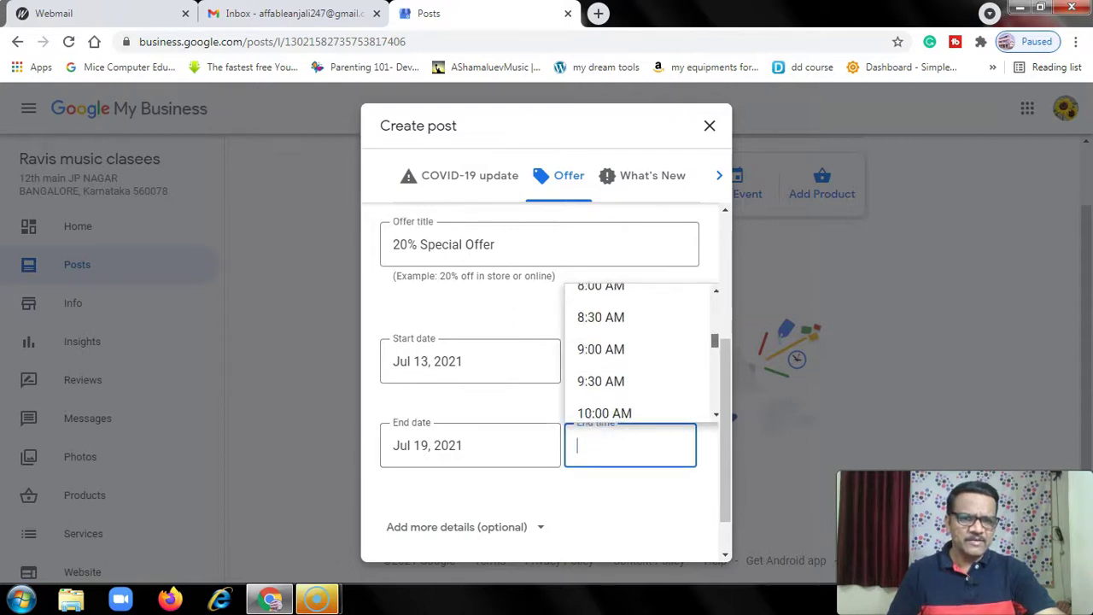
scroll(641, 375, down, 7)
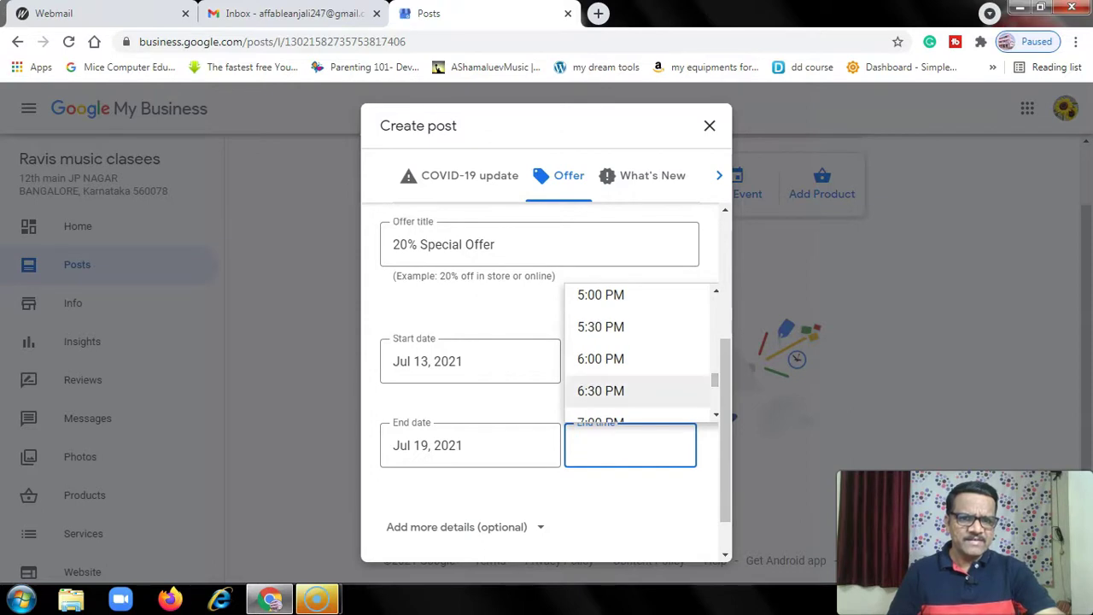
click(600, 390)
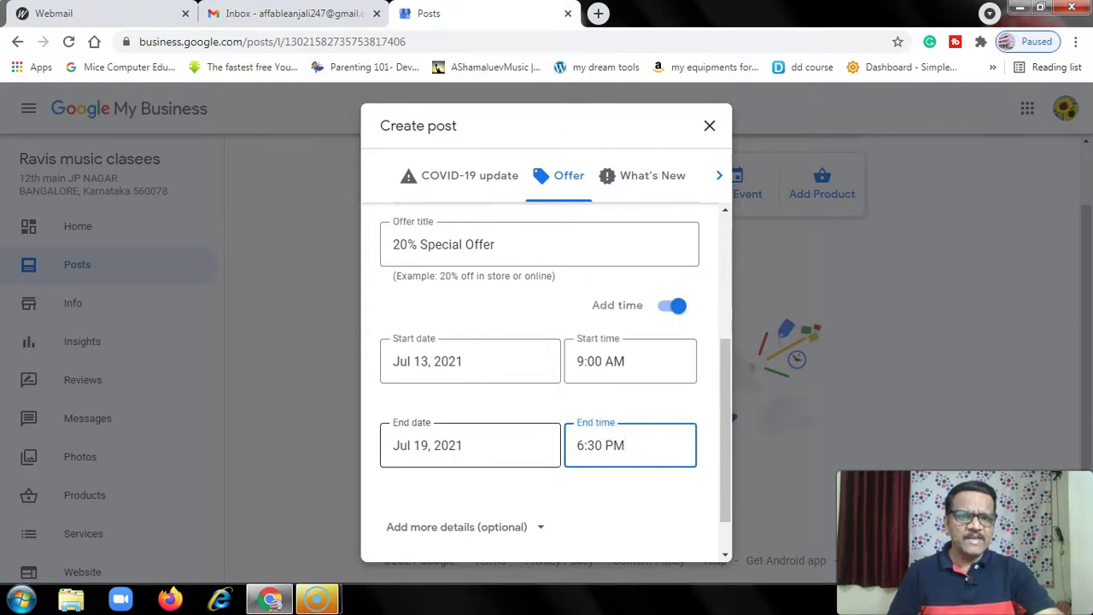
Step: Expand the offer's optional details and examine the fields for details, coupon code, redemption link and terms
scroll(469, 410, down, 1)
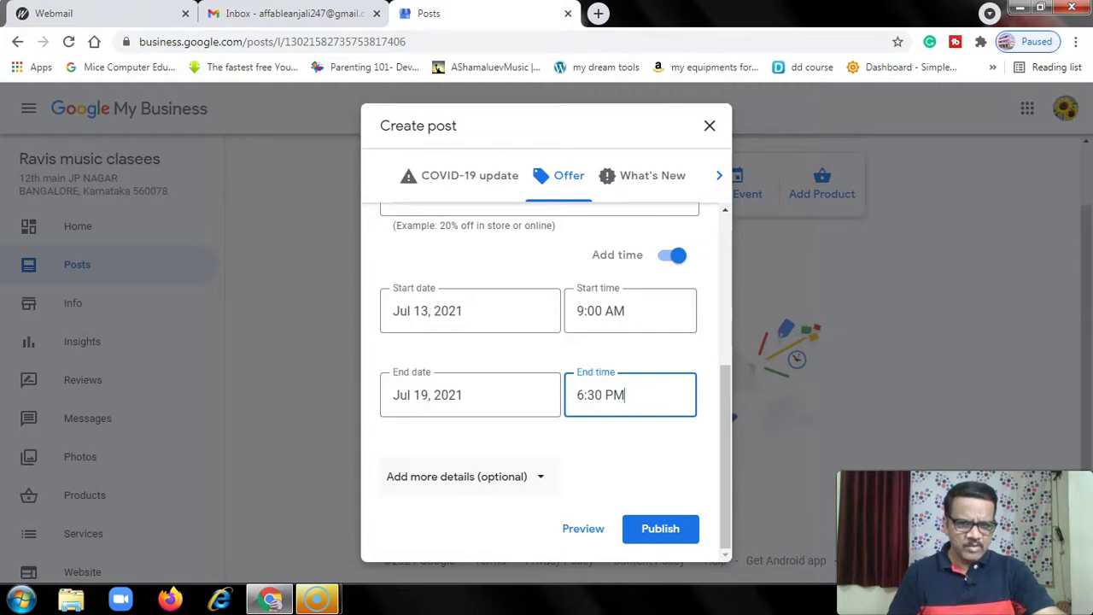
click(456, 477)
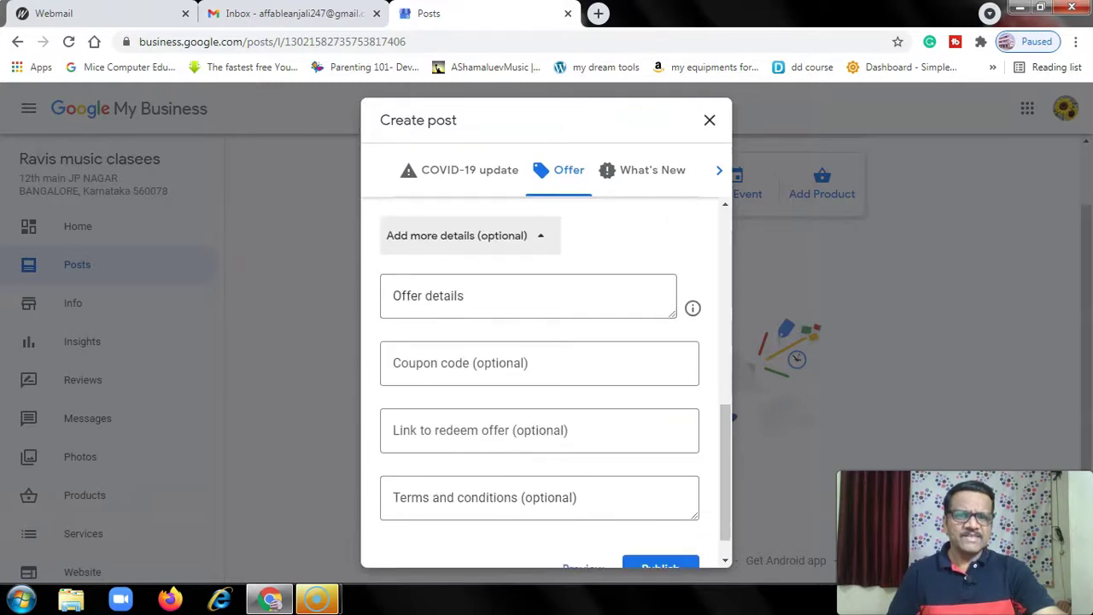
click(539, 362)
click(539, 430)
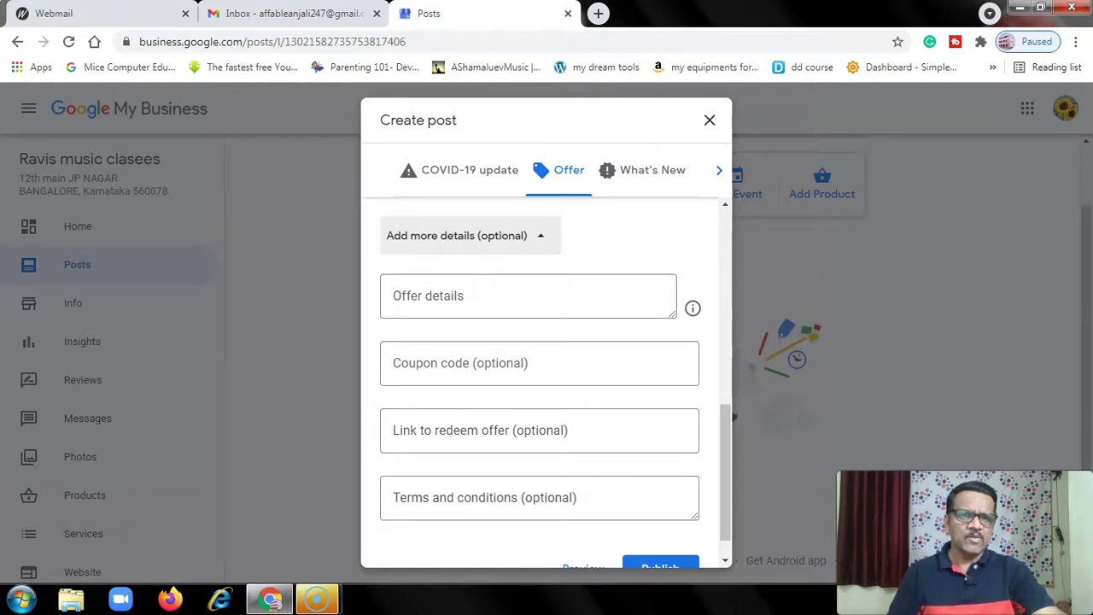
scroll(538, 461, down, 1)
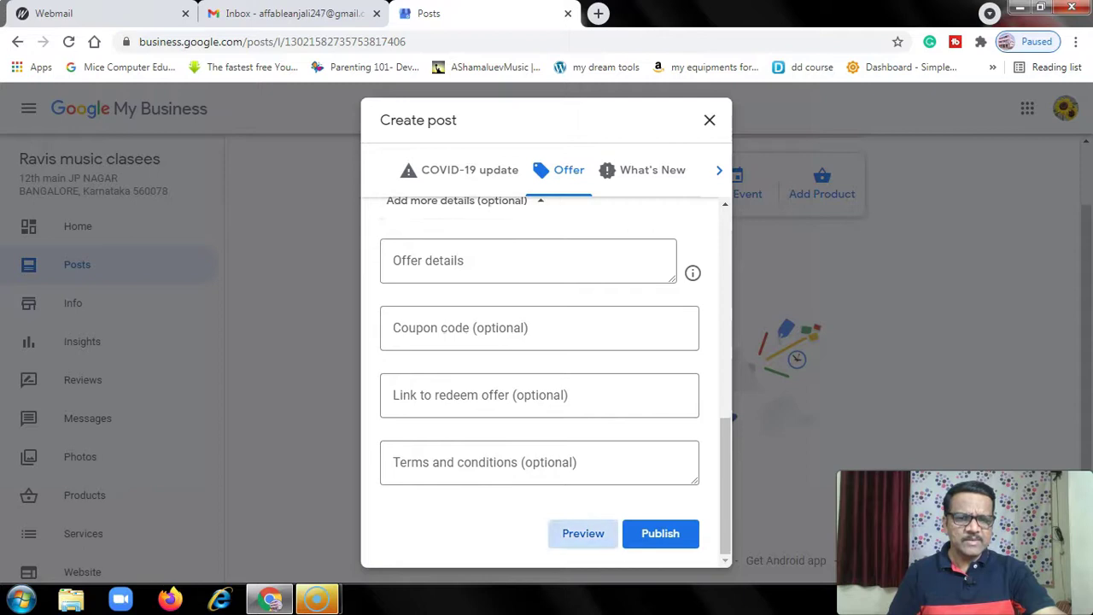
Step: Preview the 20% Special Offer post and close the post form without publishing it
click(583, 533)
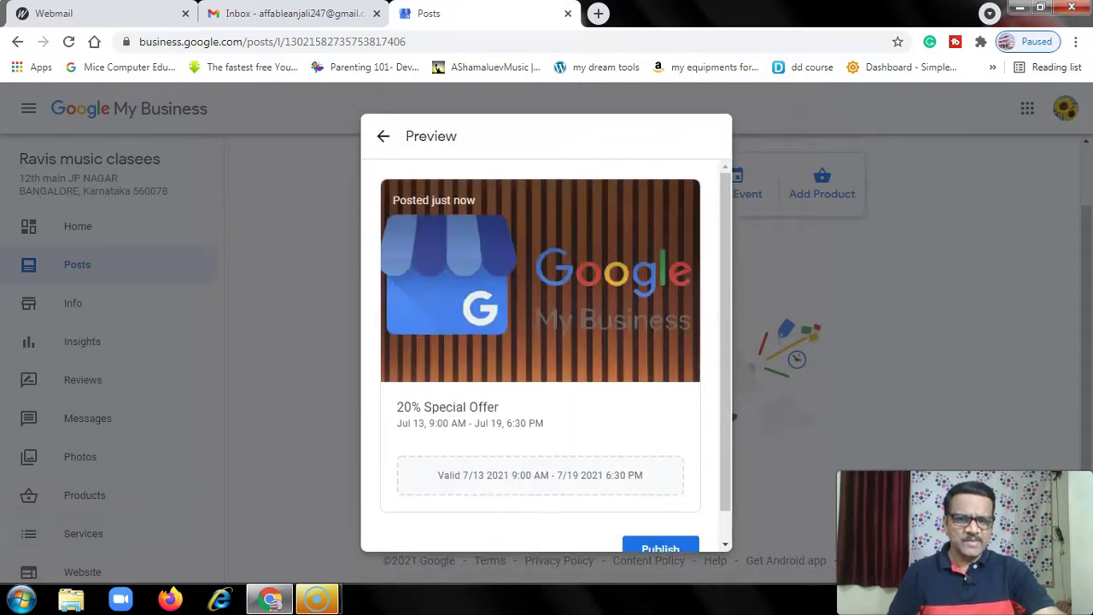
scroll(554, 362, down, 1)
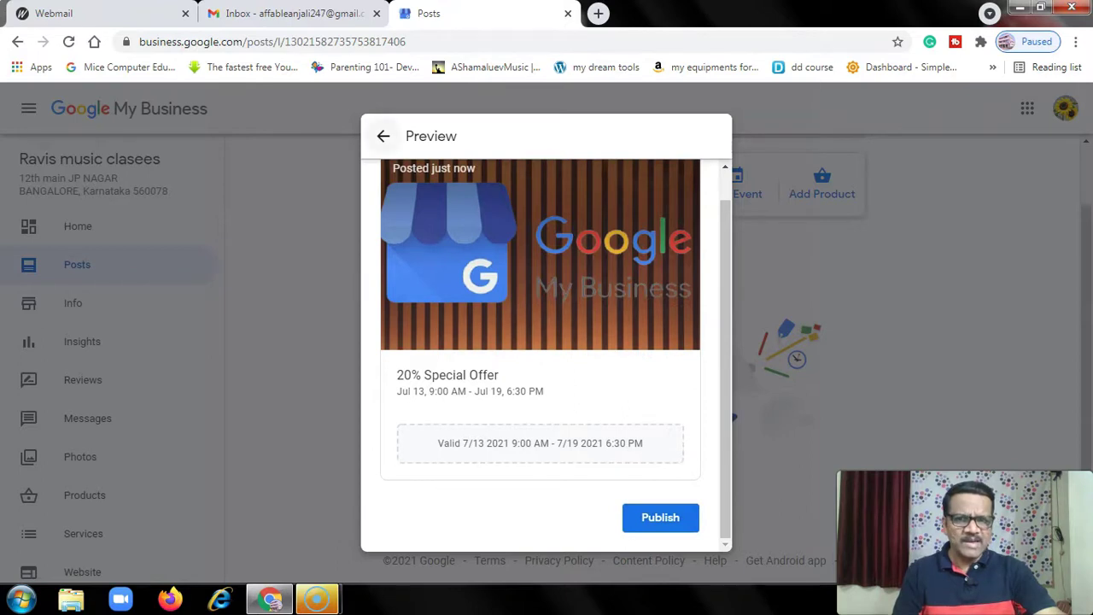
click(383, 136)
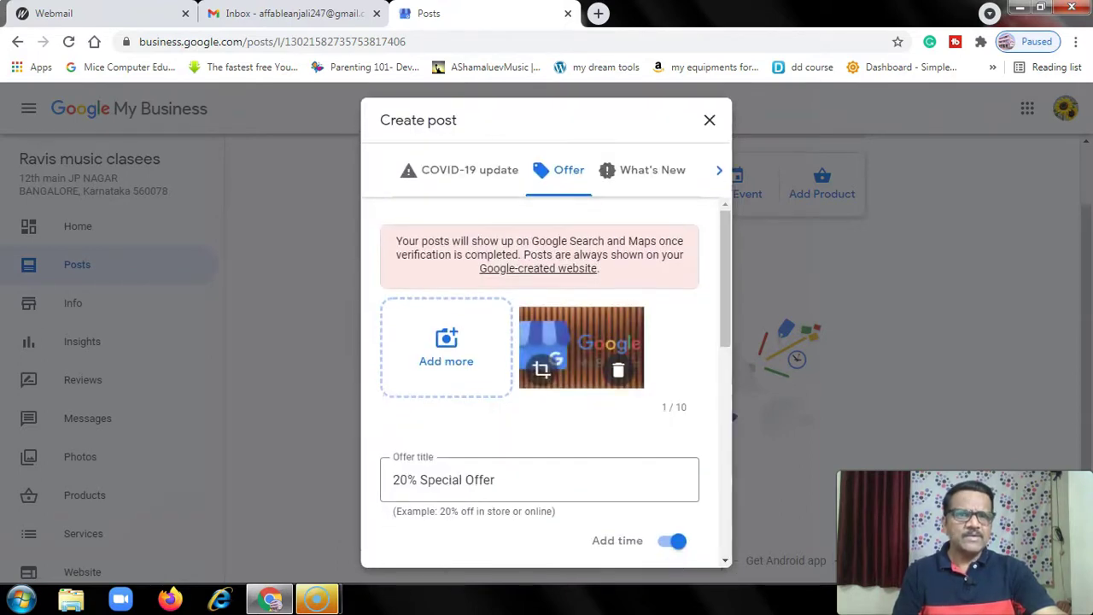
click(709, 119)
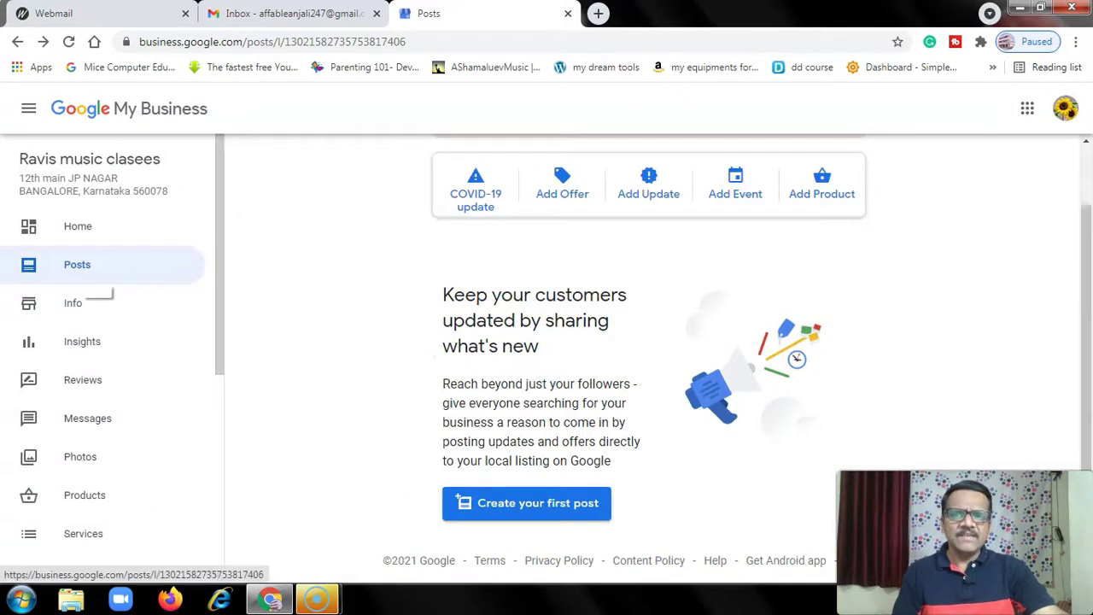
Step: Start a new post from the Posts page, choose the Event type and look through its fields
click(84, 272)
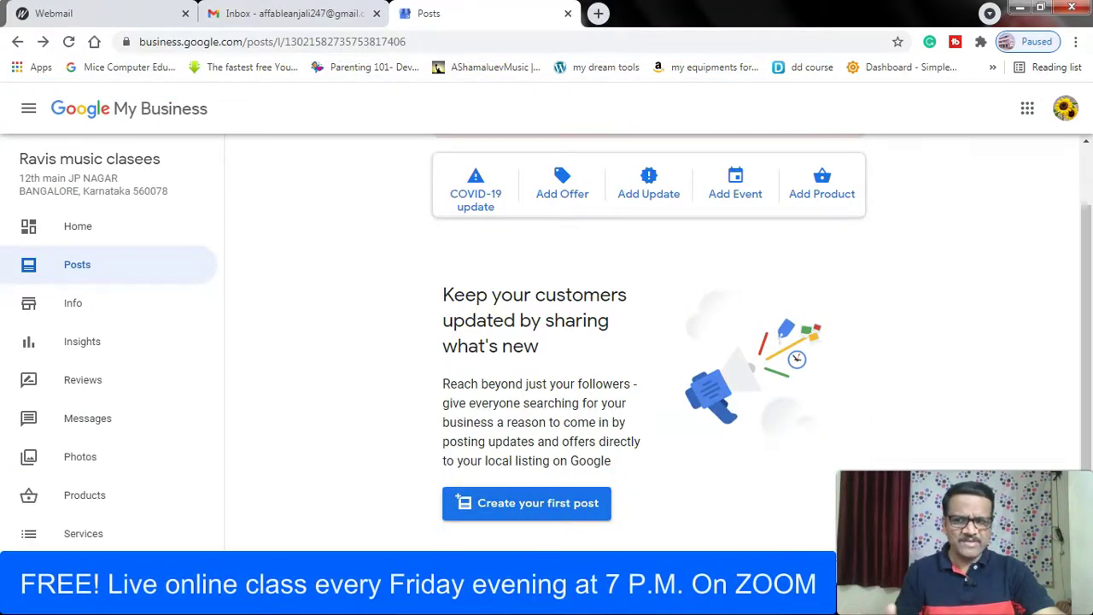
click(527, 503)
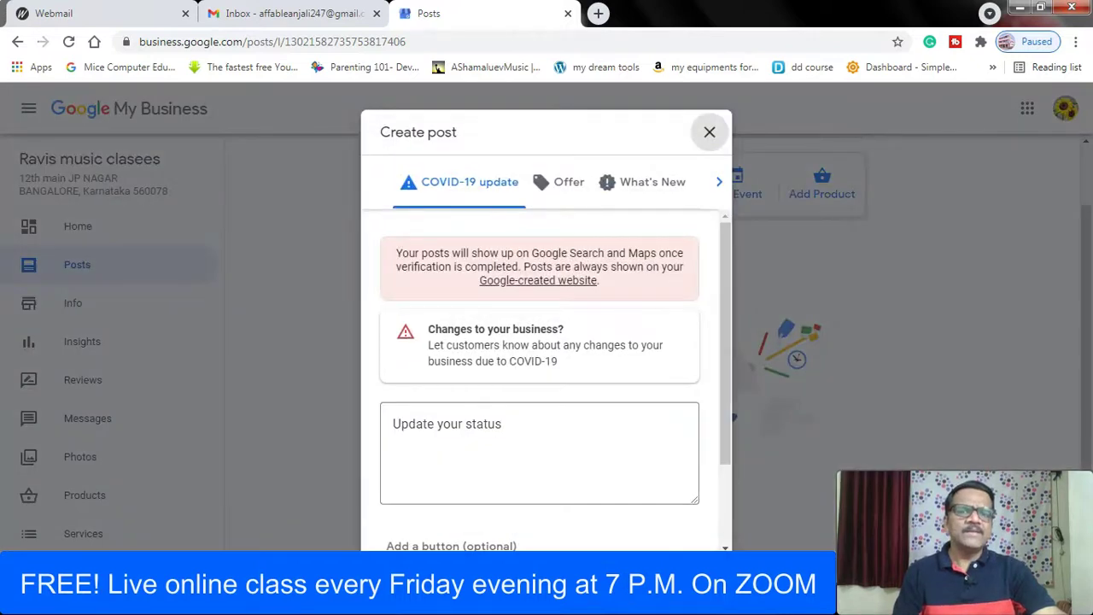
click(642, 184)
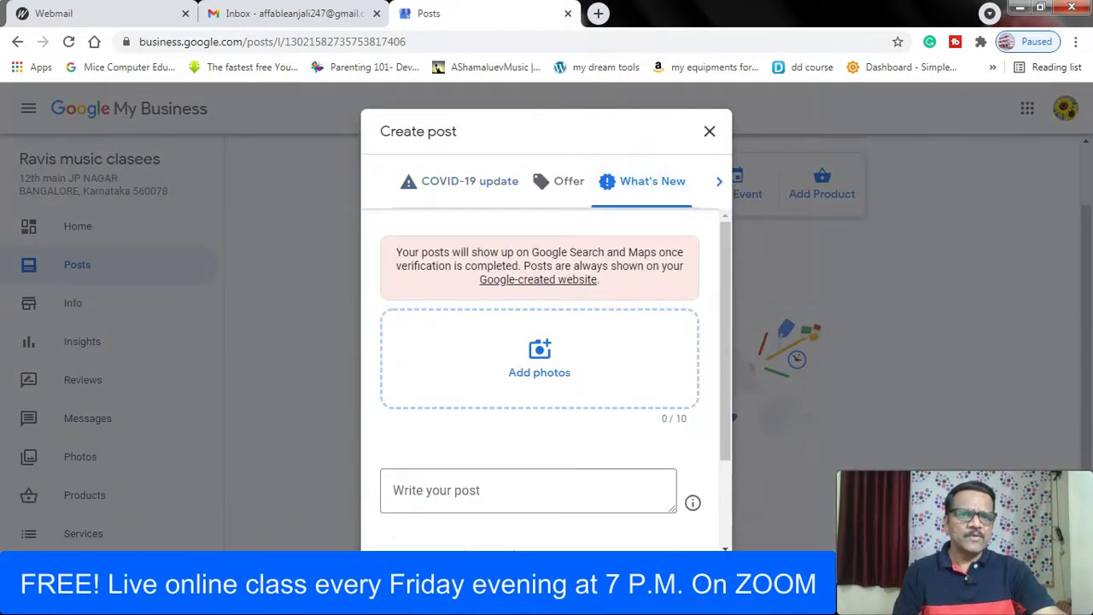
click(670, 181)
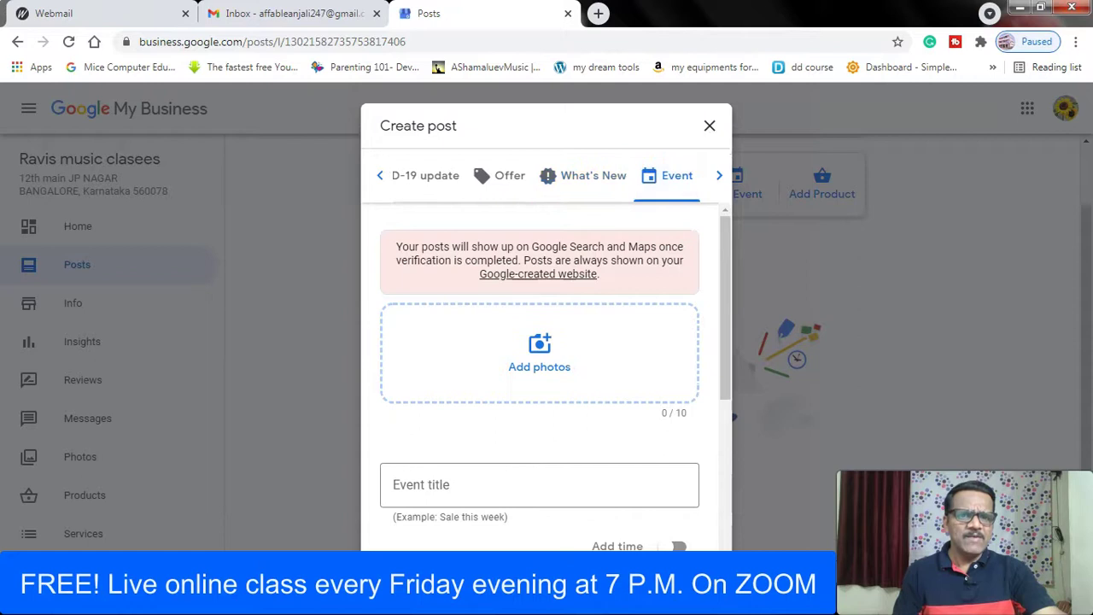
scroll(547, 376, down, 4)
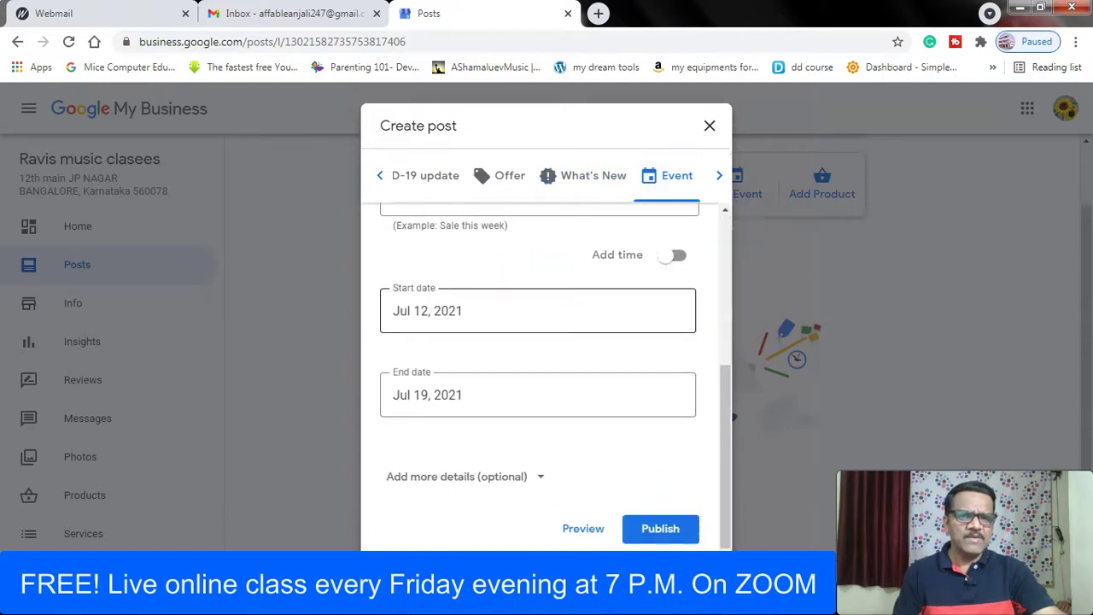
scroll(547, 376, up, 3)
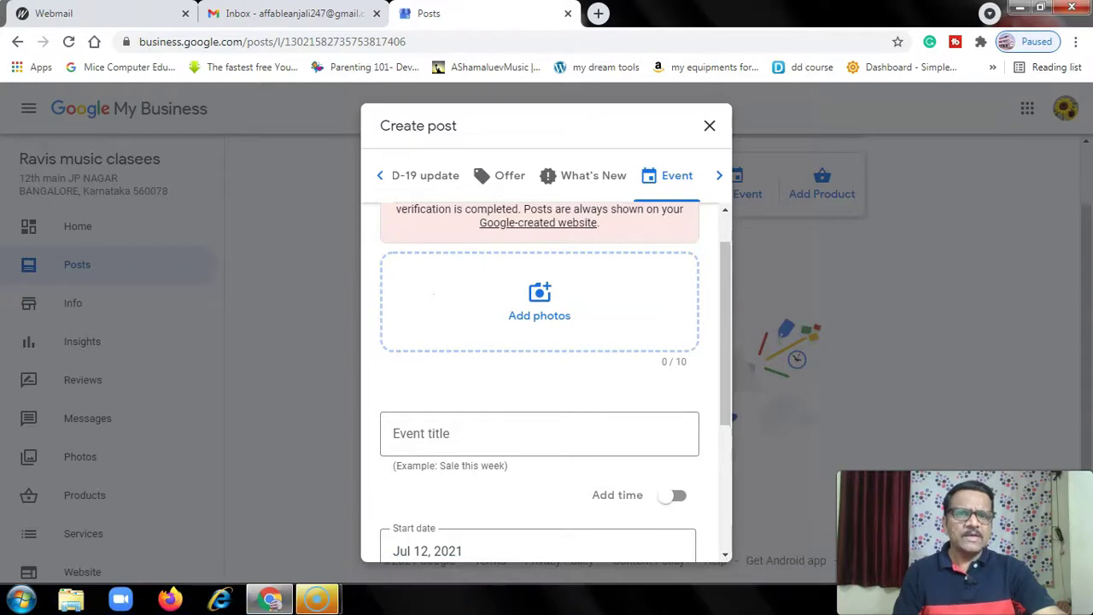
Step: Add the gmb image from the computer's Desktop as the event post's photo
click(538, 302)
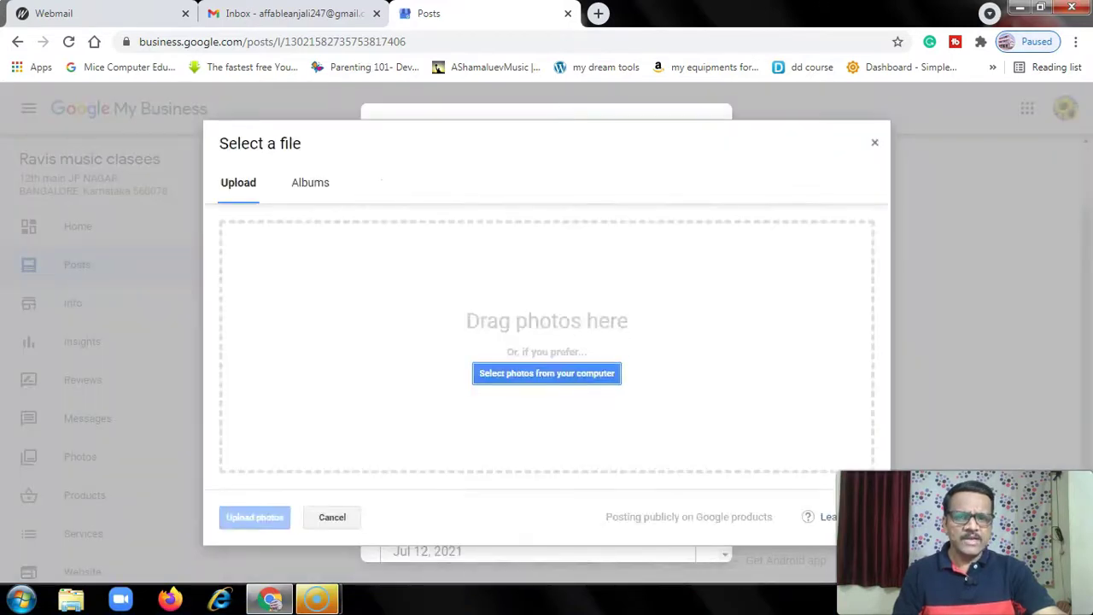
click(309, 183)
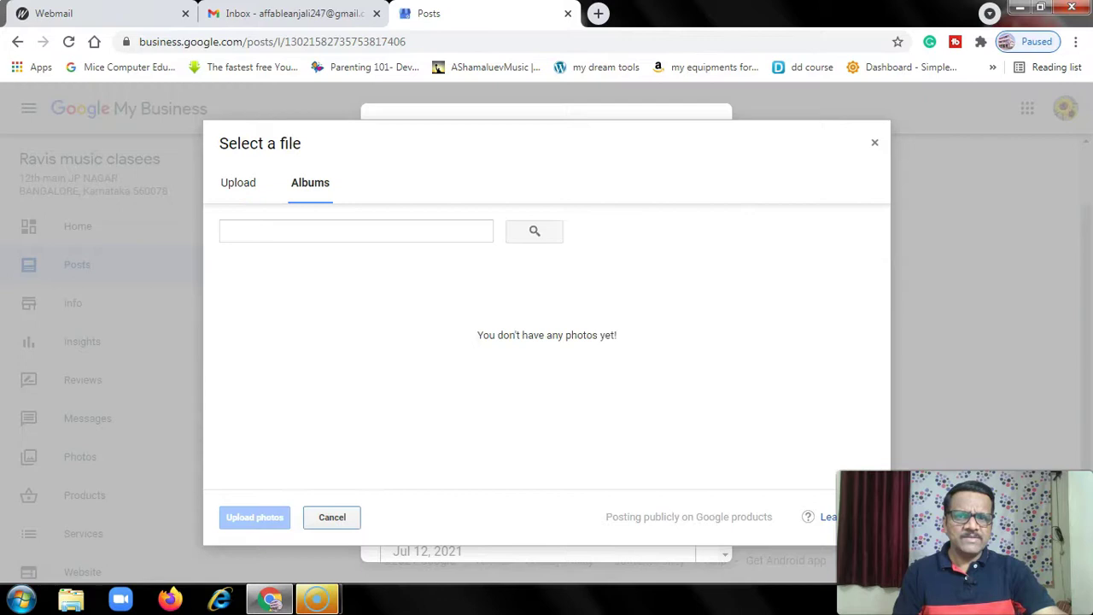
click(238, 181)
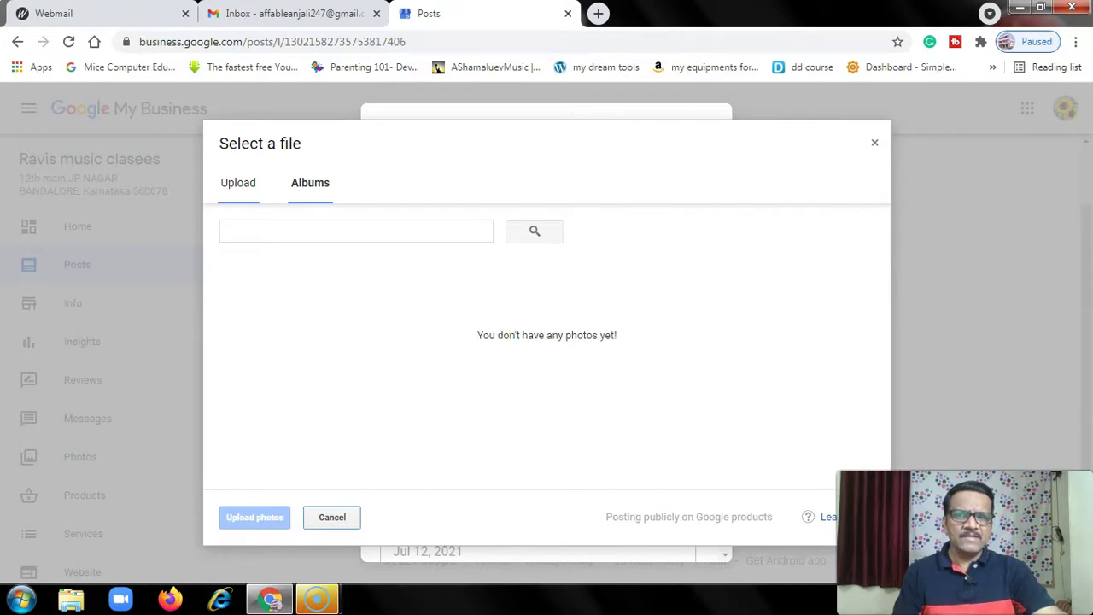
click(547, 373)
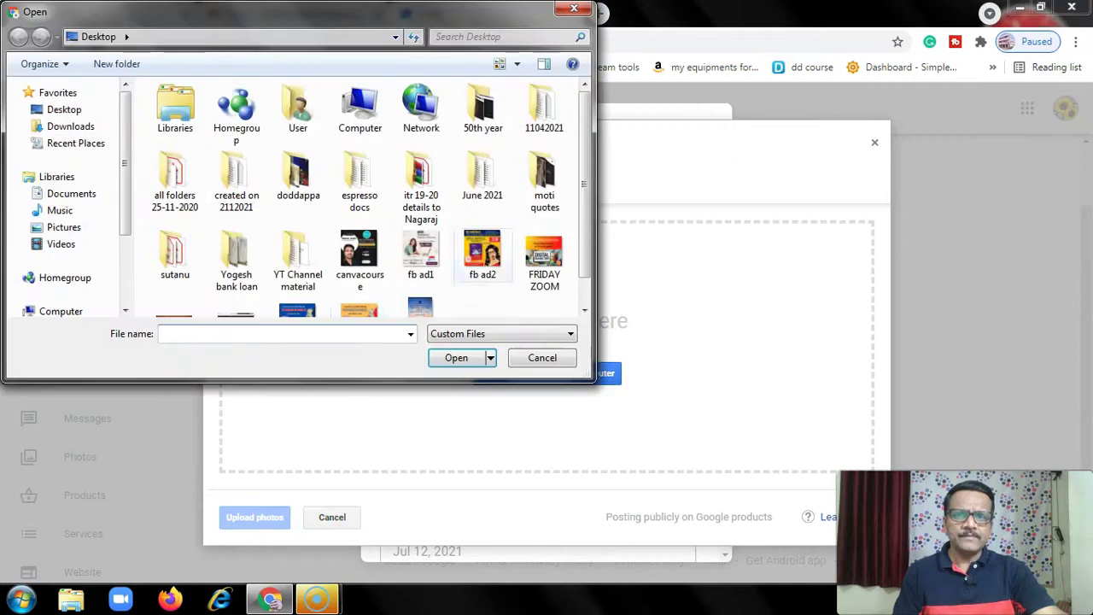
scroll(371, 201, down, 1)
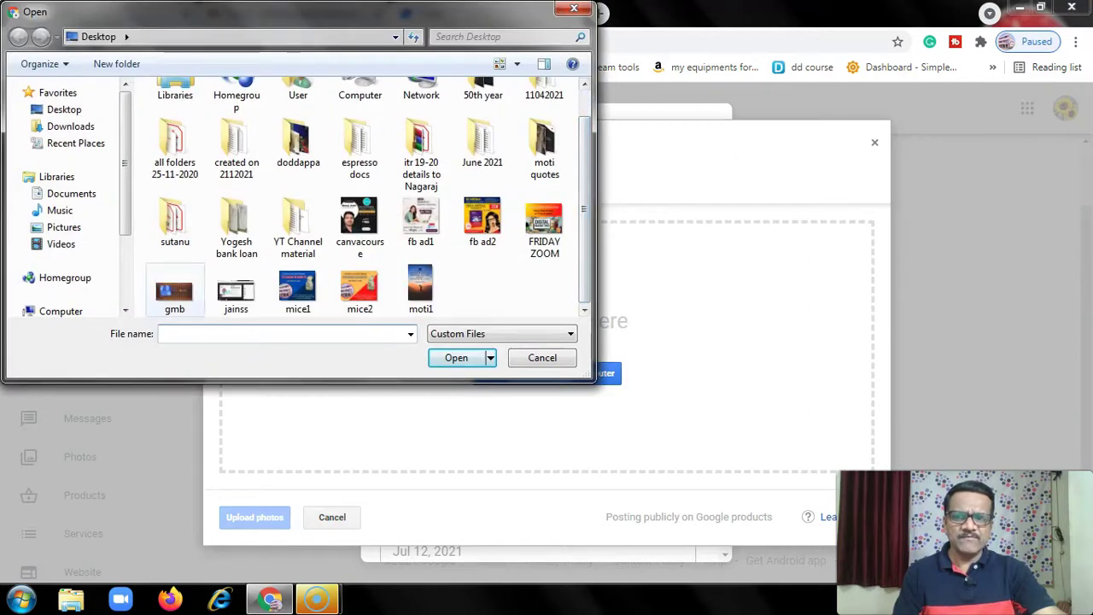
click(175, 290)
click(456, 357)
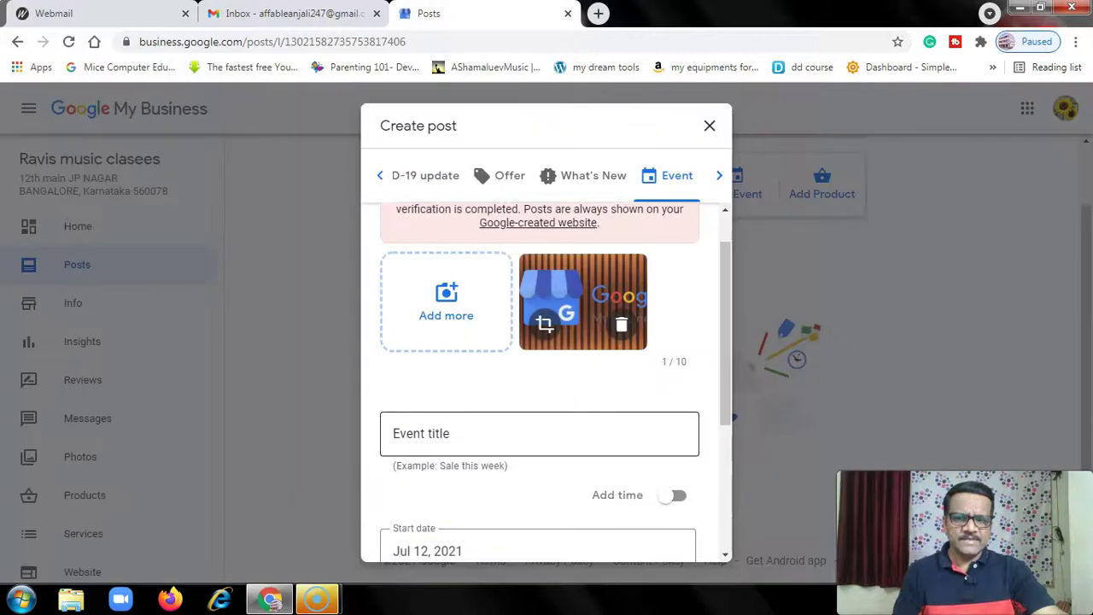
Step: Enter "Online Webinar" as the event title
click(456, 433)
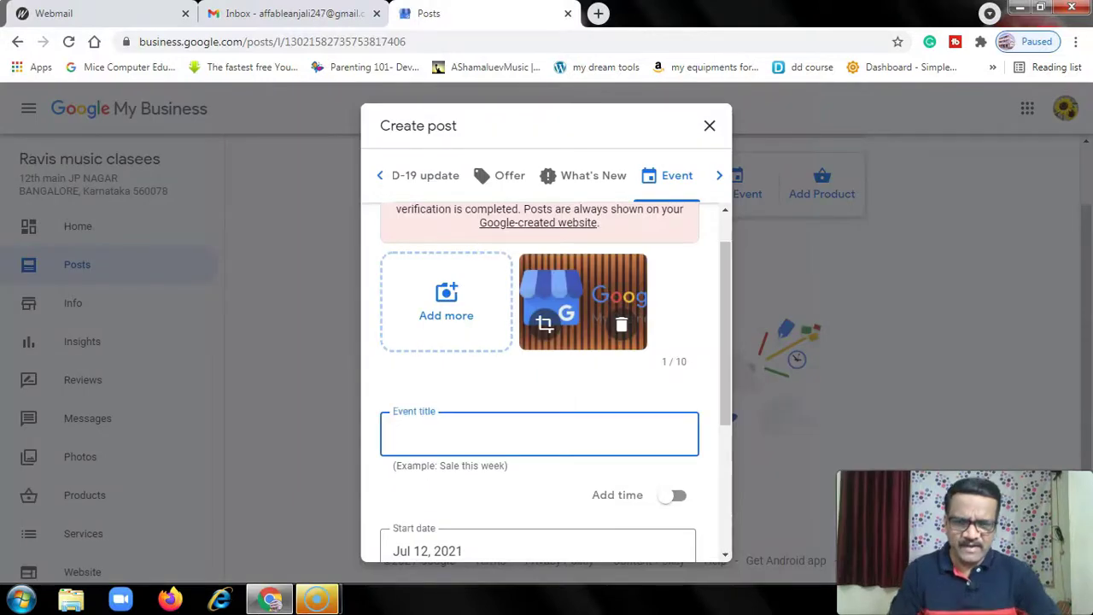
text(Onlin)
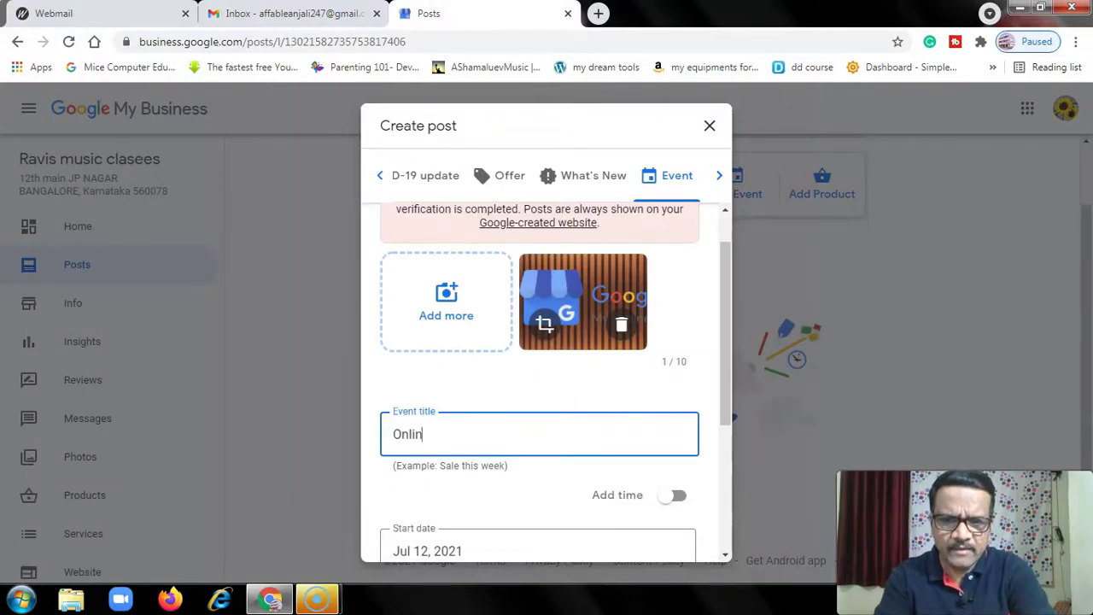
text(e WEb)
key(BackSpace)
key(BackSpace)
text(e)
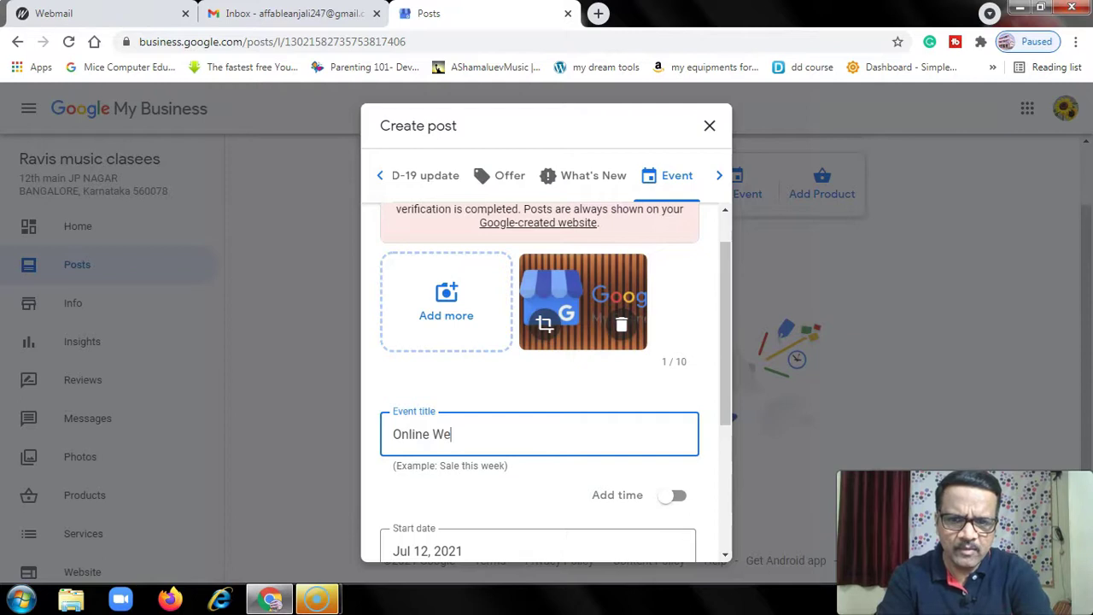
text(binar)
Step: Enable times for the event and set its start to Jul 14, 2021 at 10:30 AM
scroll(539, 376, down, 3)
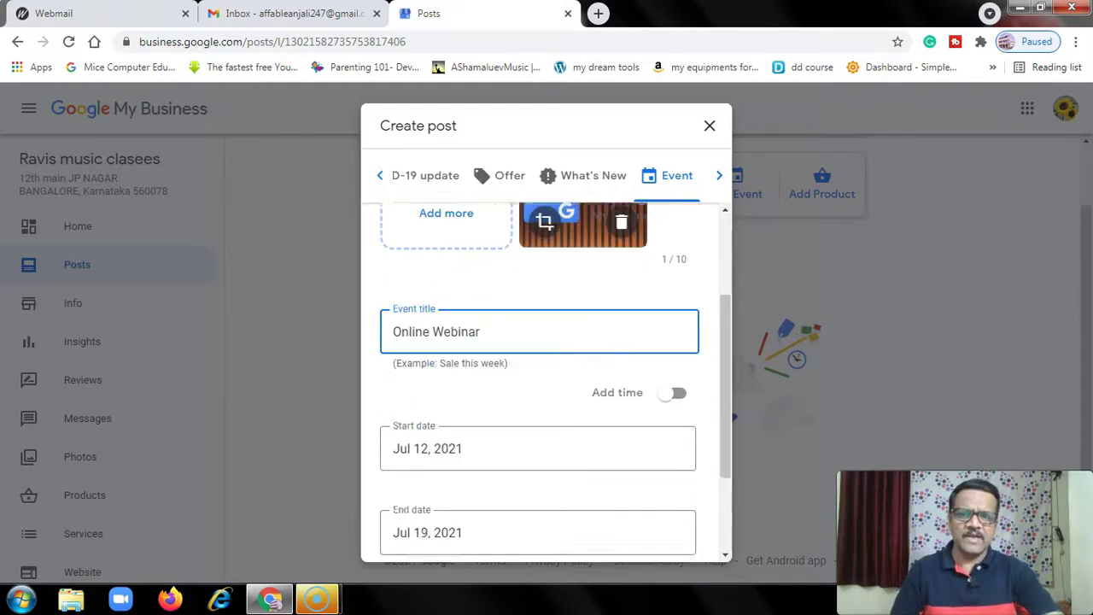
click(674, 254)
click(469, 311)
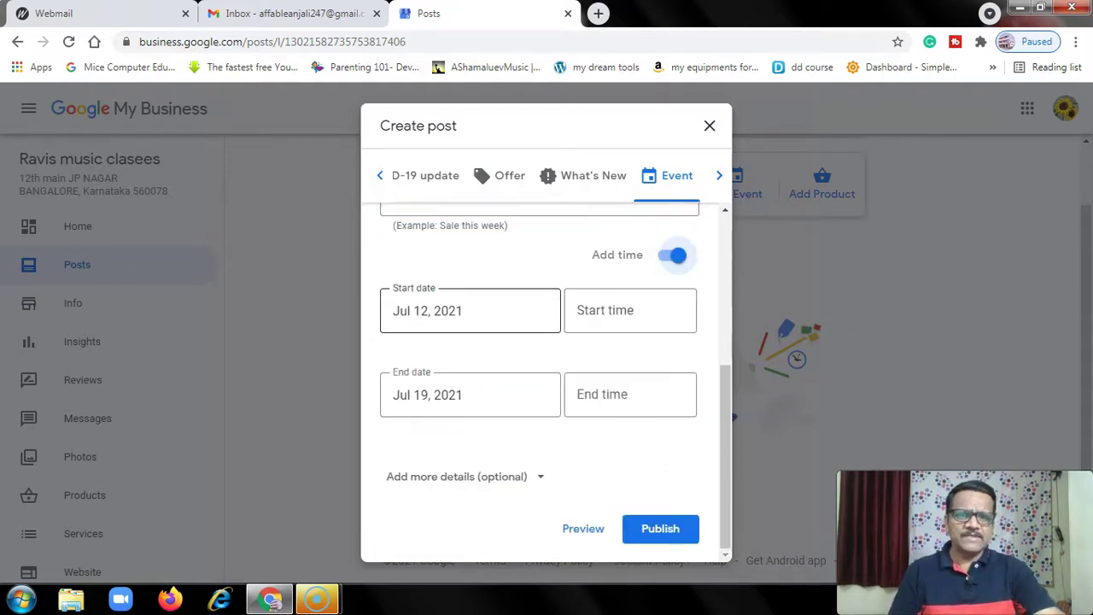
scroll(547, 381, up, 1)
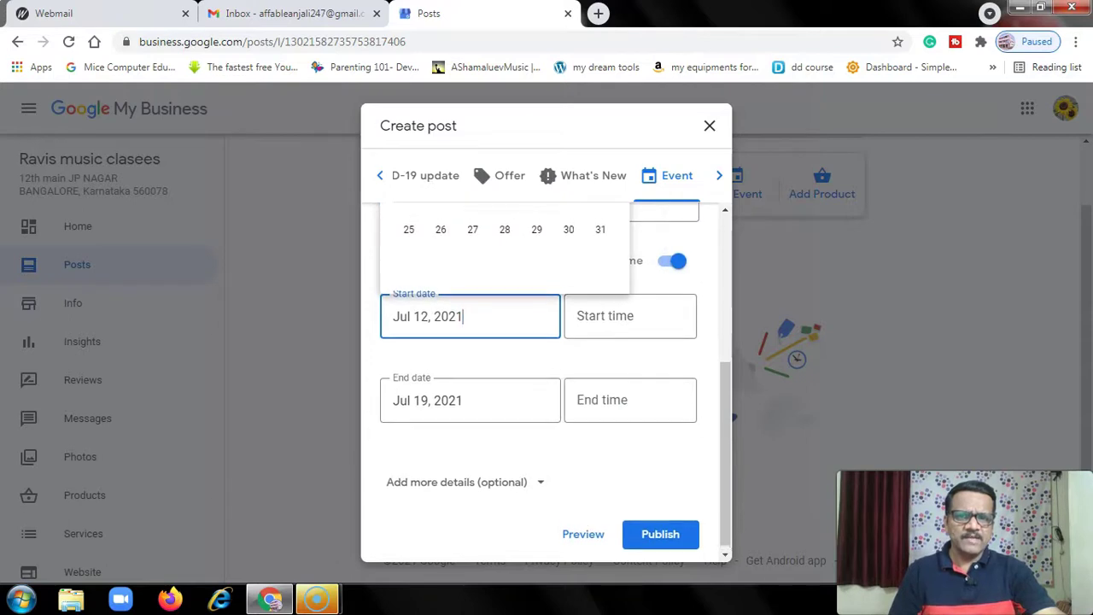
click(504, 240)
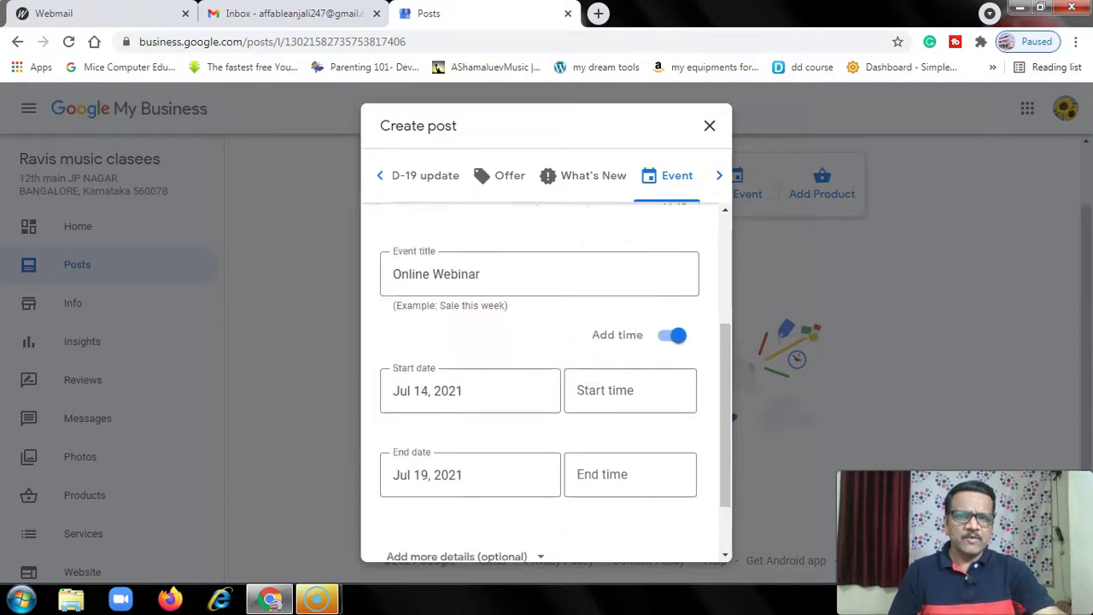
click(630, 390)
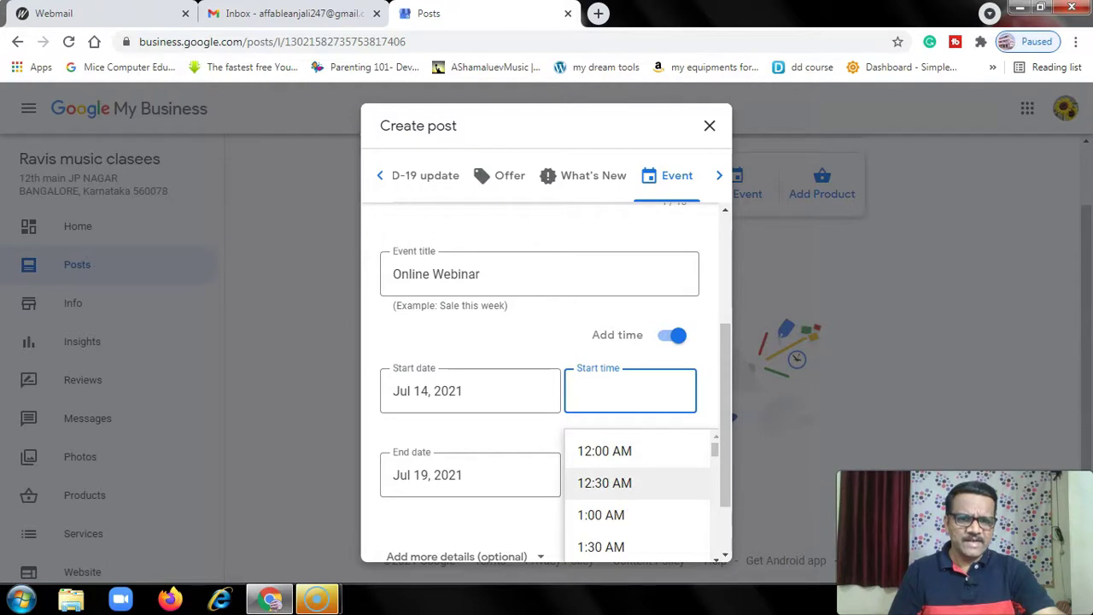
scroll(614, 483, down, 2)
scroll(615, 482, down, 5)
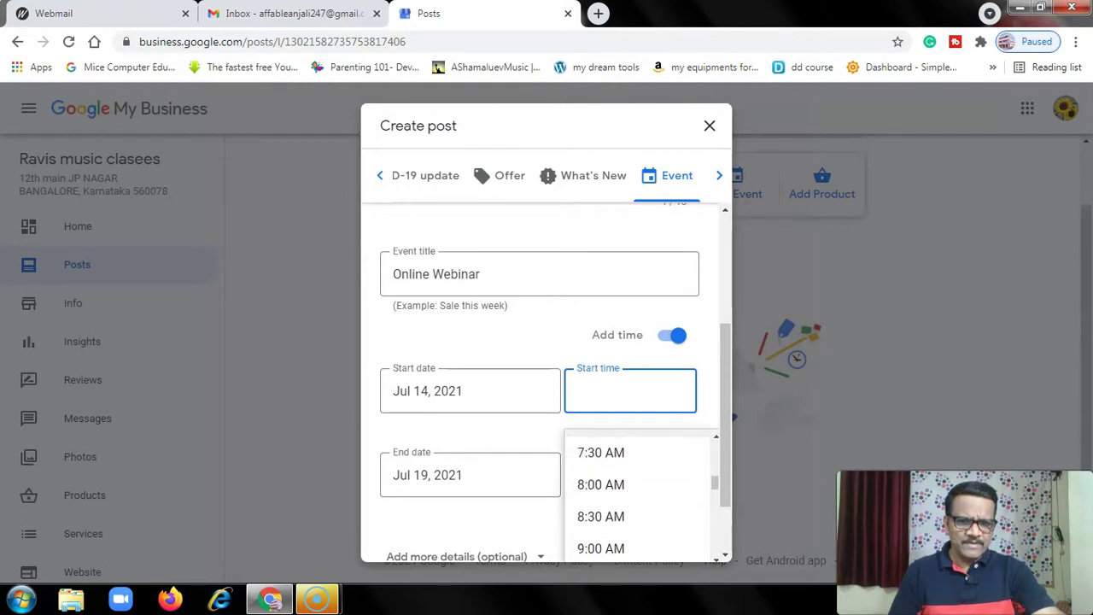
click(604, 482)
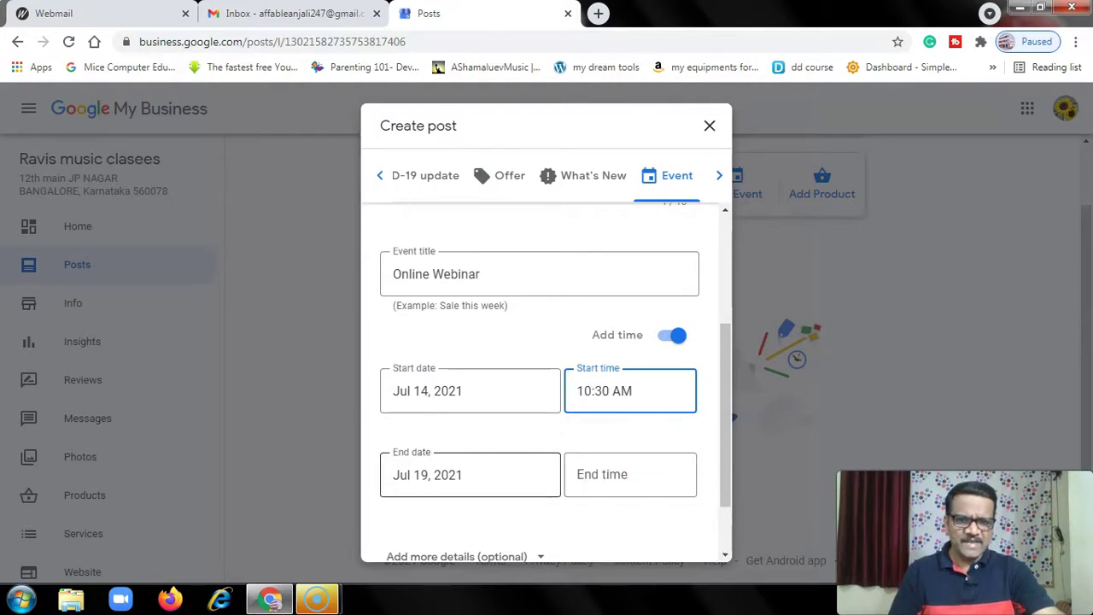
Step: Set the event's end to Jul 14, 2021 at 3:00 PM
click(462, 475)
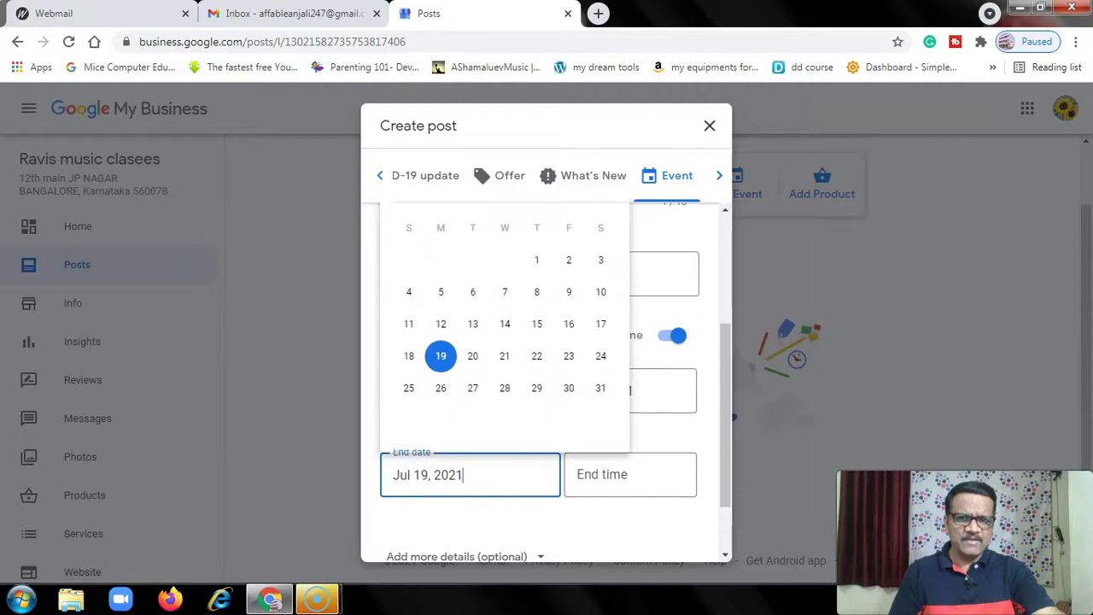
click(504, 323)
click(629, 474)
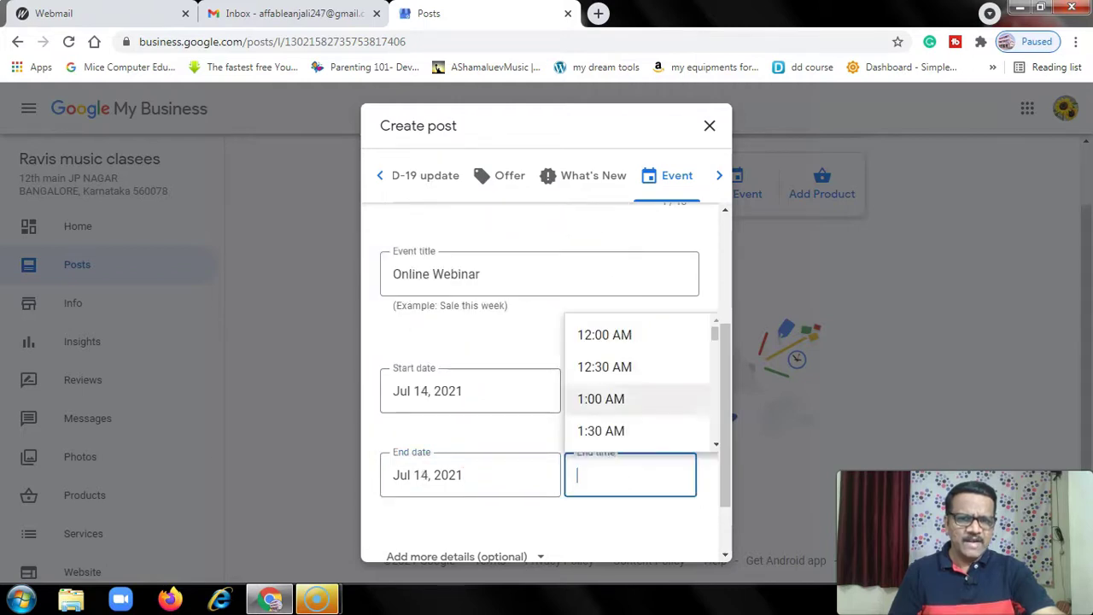
scroll(636, 393, down, 7)
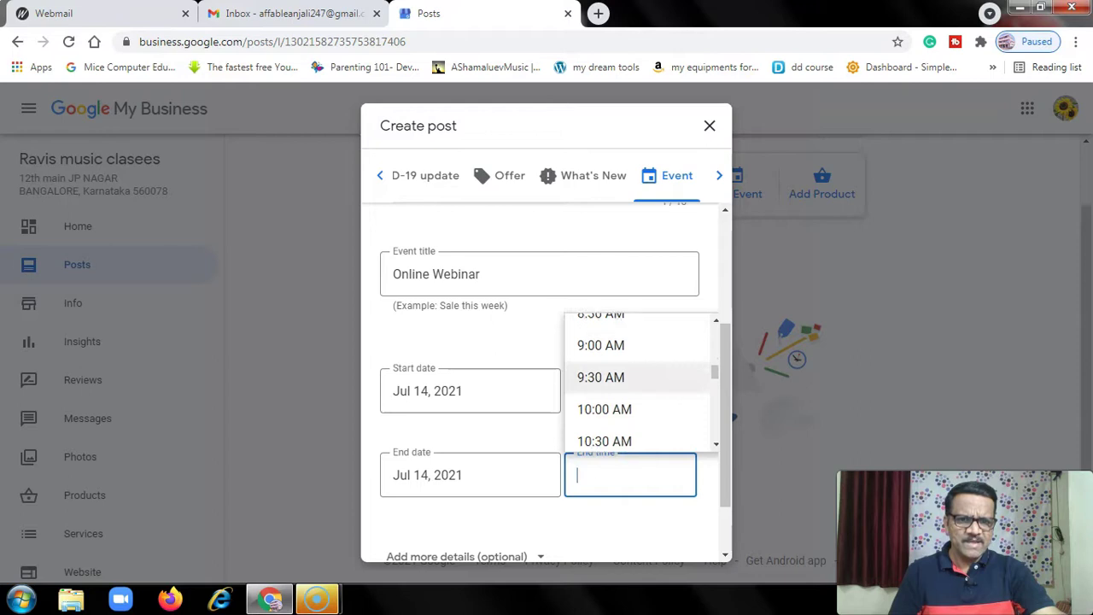
scroll(641, 388, down, 3)
scroll(615, 410, down, 2)
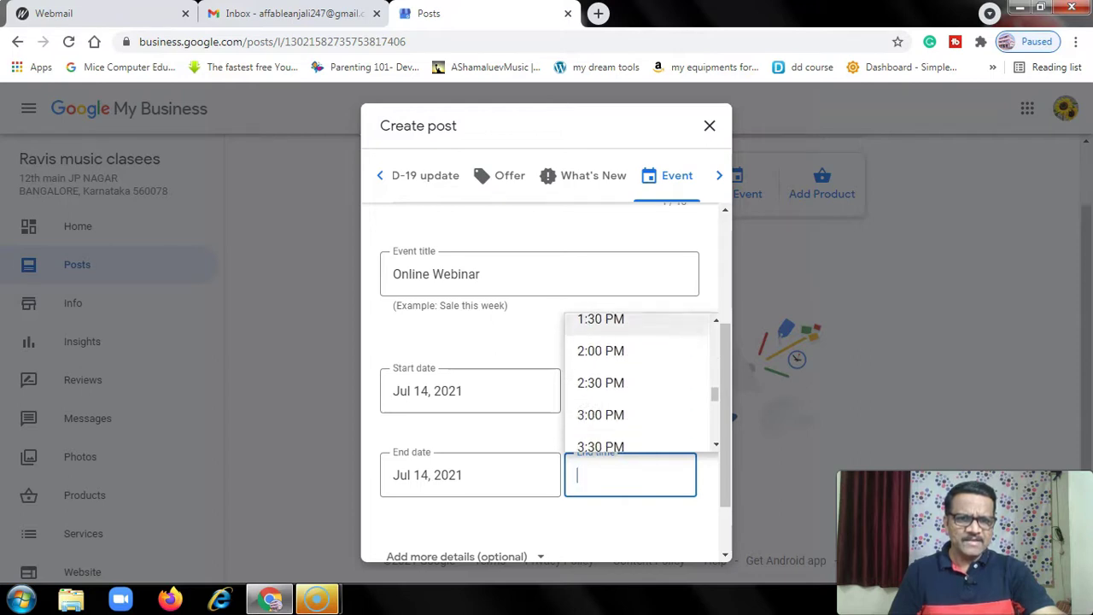
click(600, 415)
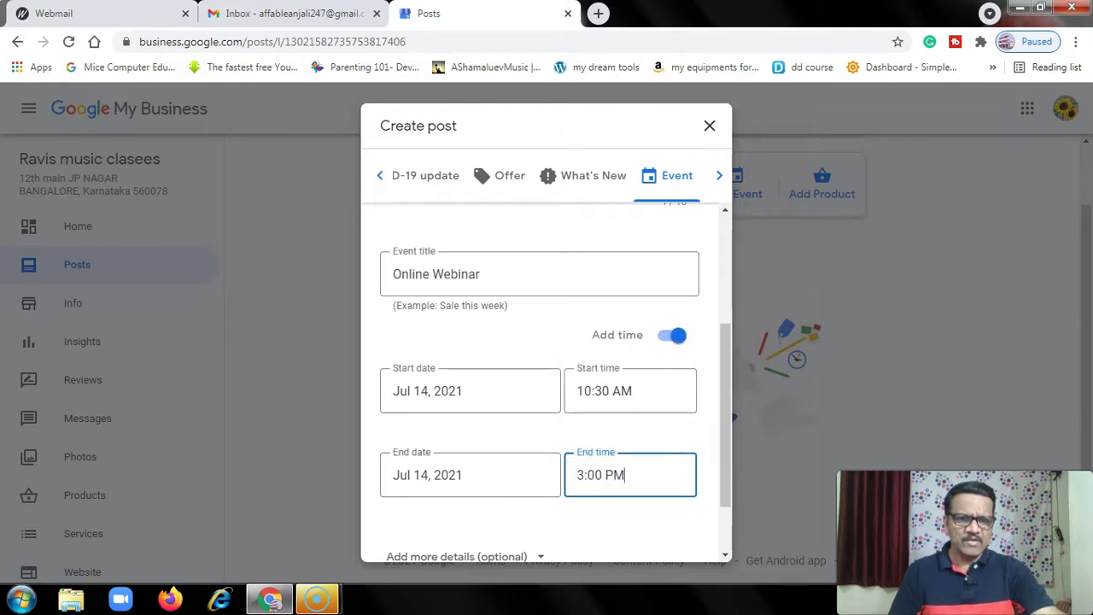
Step: Expand the event's optional details and choose Book as the post's button
scroll(547, 392, down, 2)
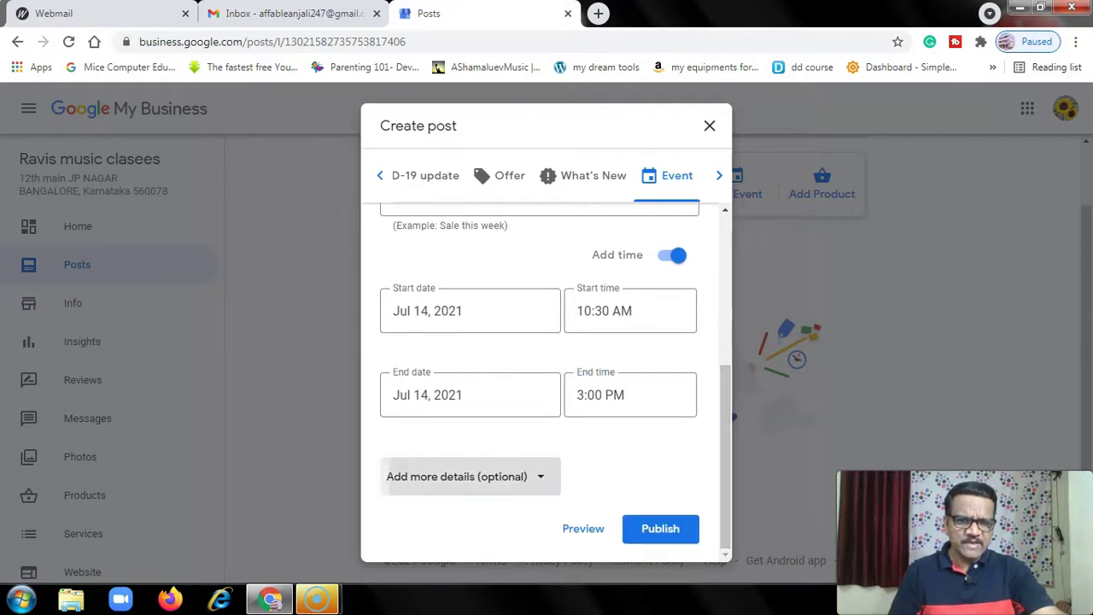
click(456, 477)
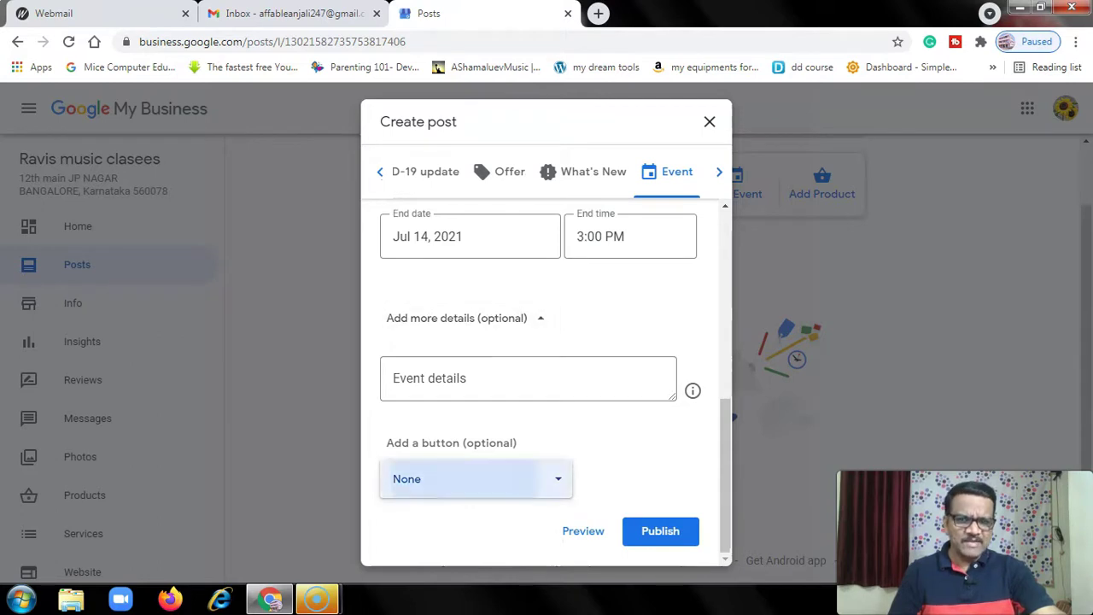
click(474, 479)
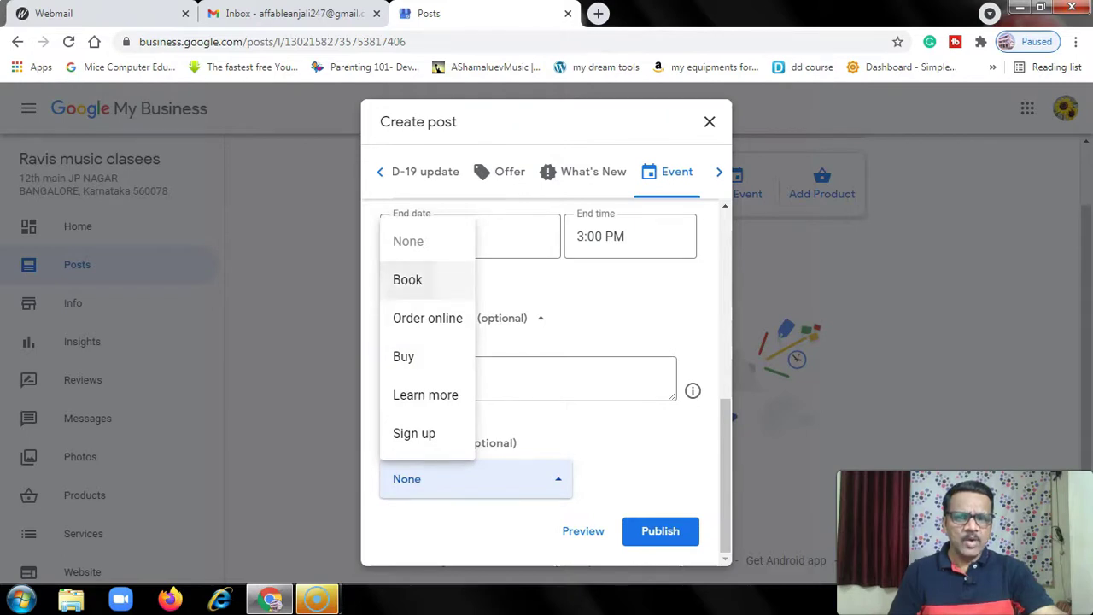
click(407, 279)
scroll(546, 384, down, 1)
scroll(546, 384, down, 1)
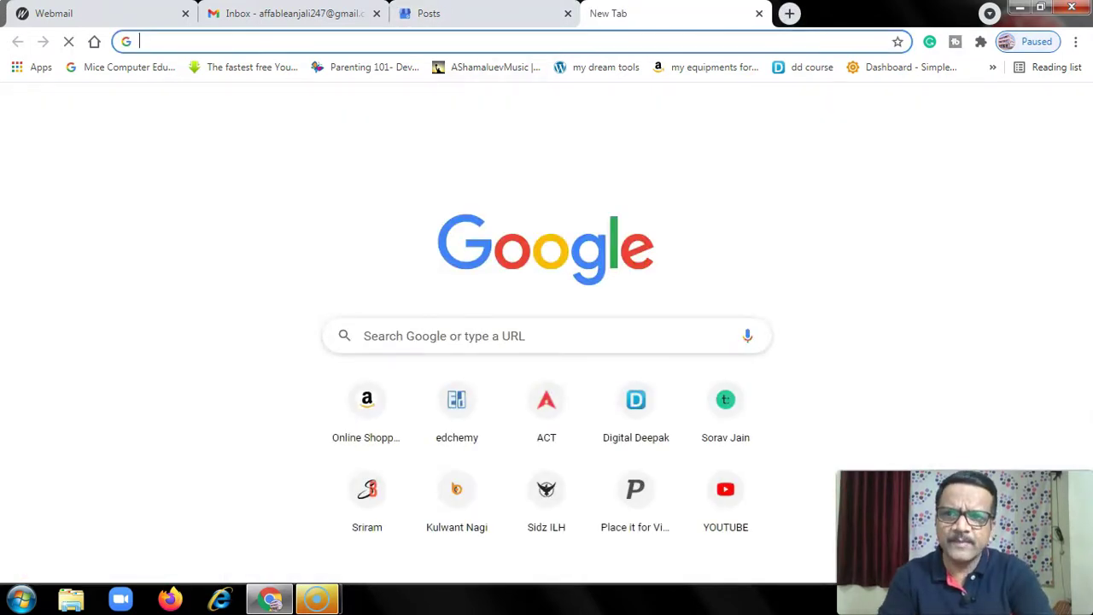
text(mice)
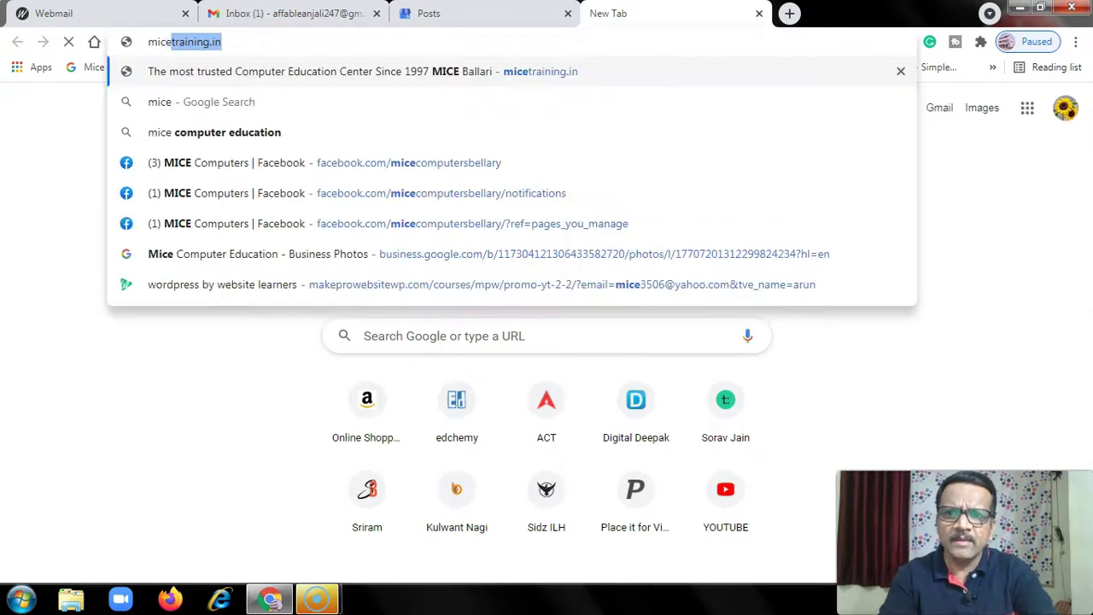
key(Return)
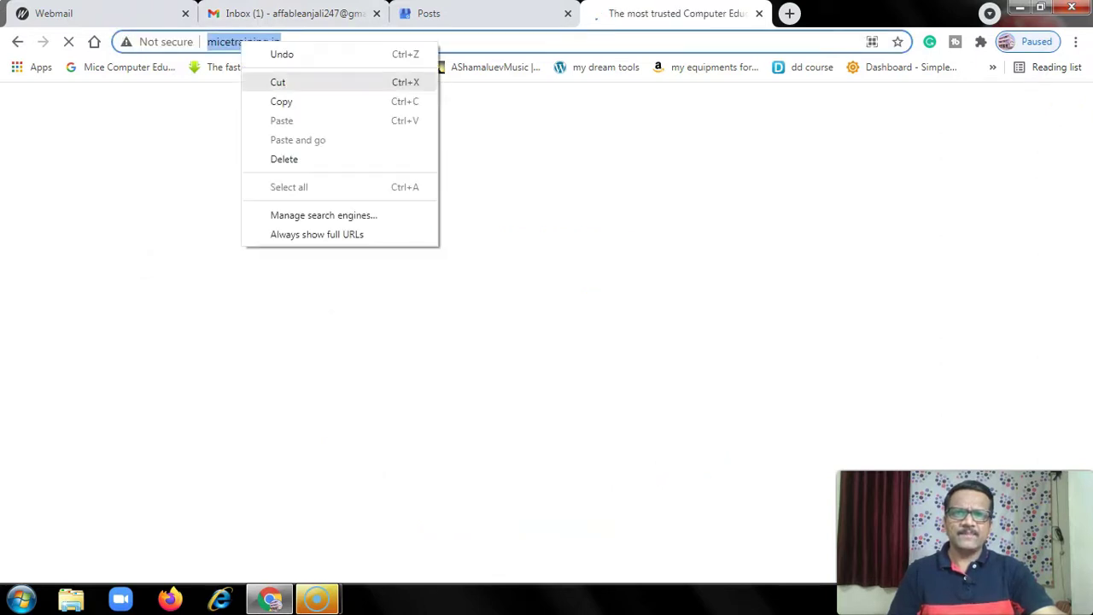
click(275, 100)
click(482, 12)
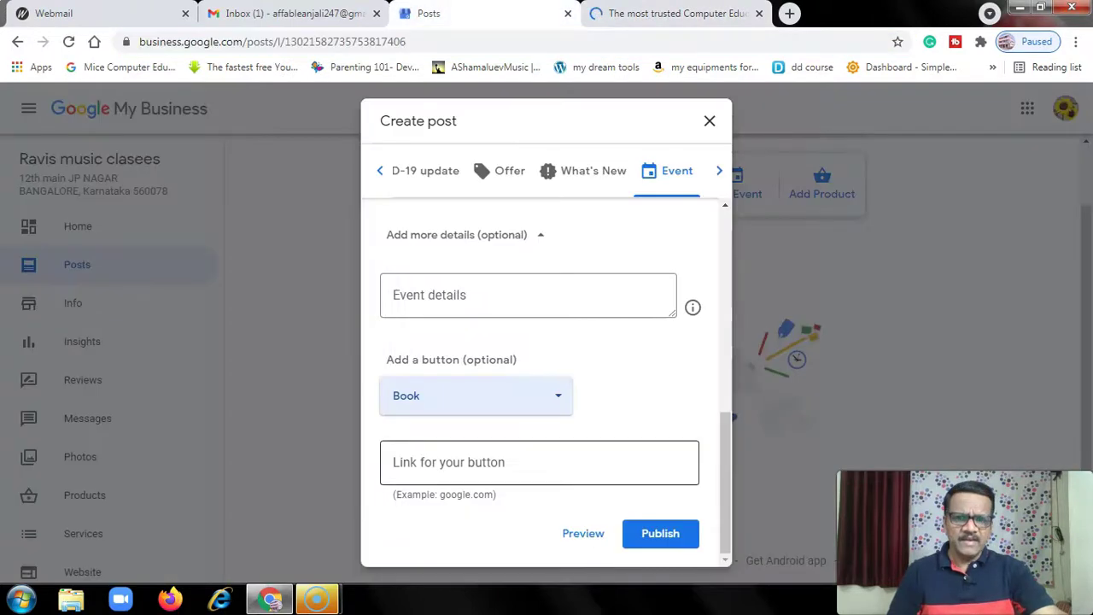
click(488, 463)
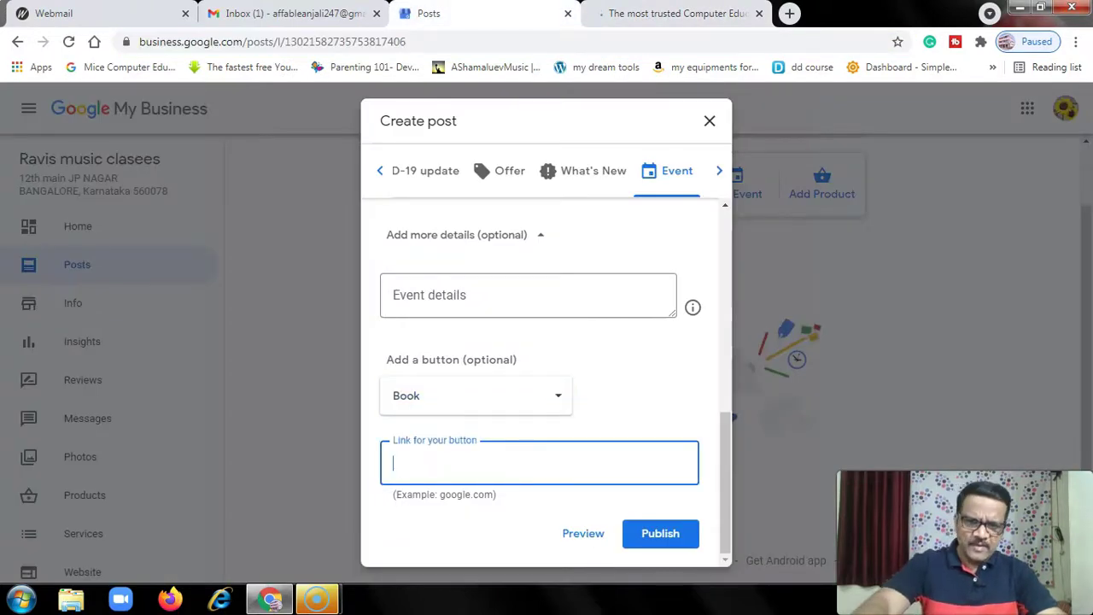
key(ctrl+v)
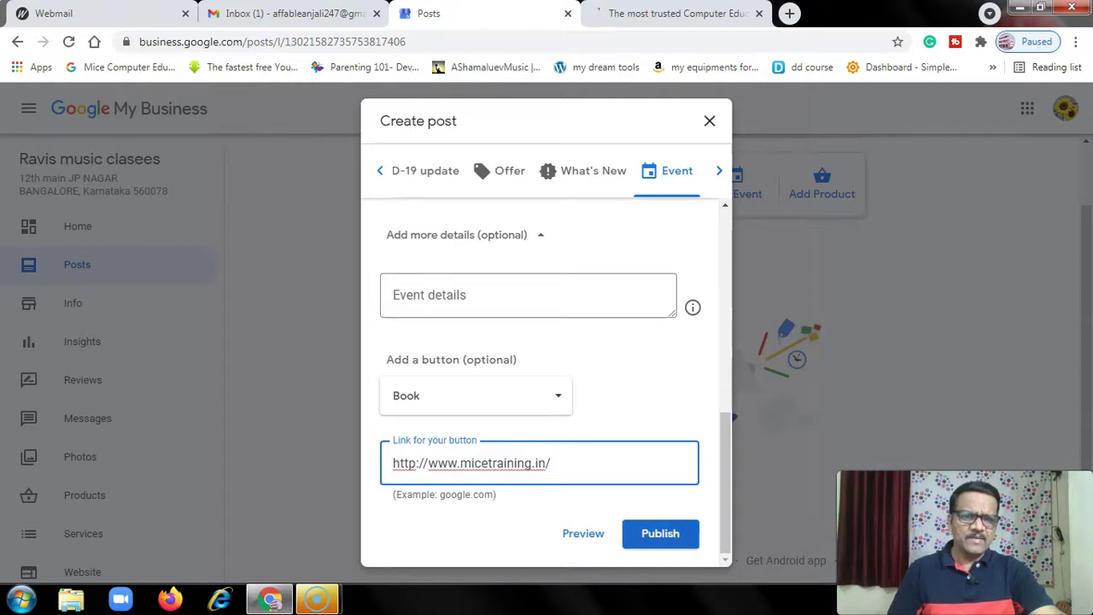
click(660, 533)
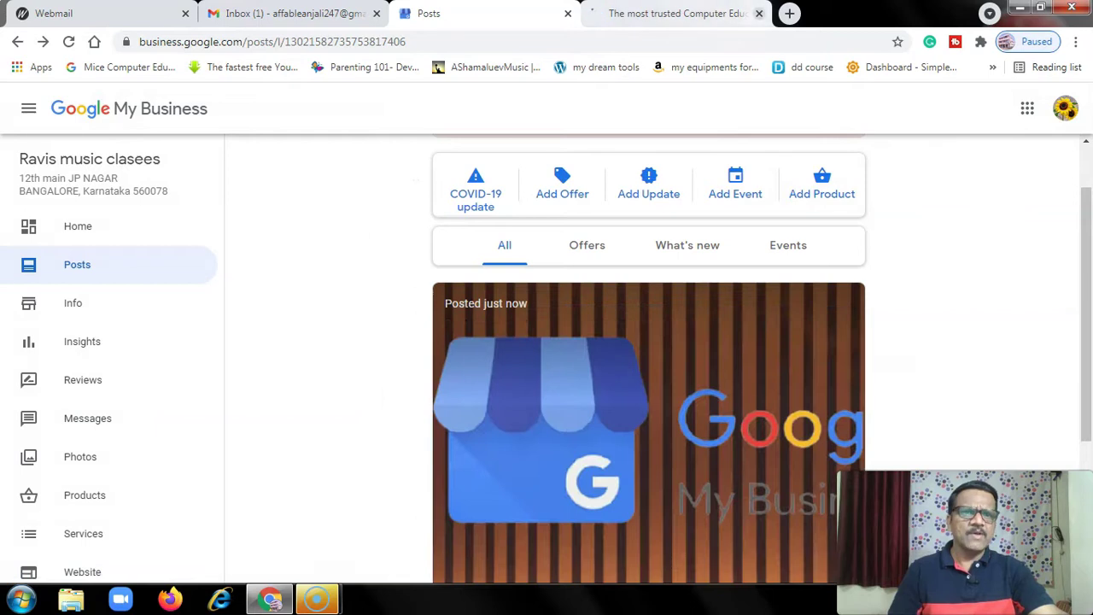
Step: Check the published Online Webinar post and its Book link, closing the website tab to return to the post
click(758, 13)
scroll(649, 358, down, 3)
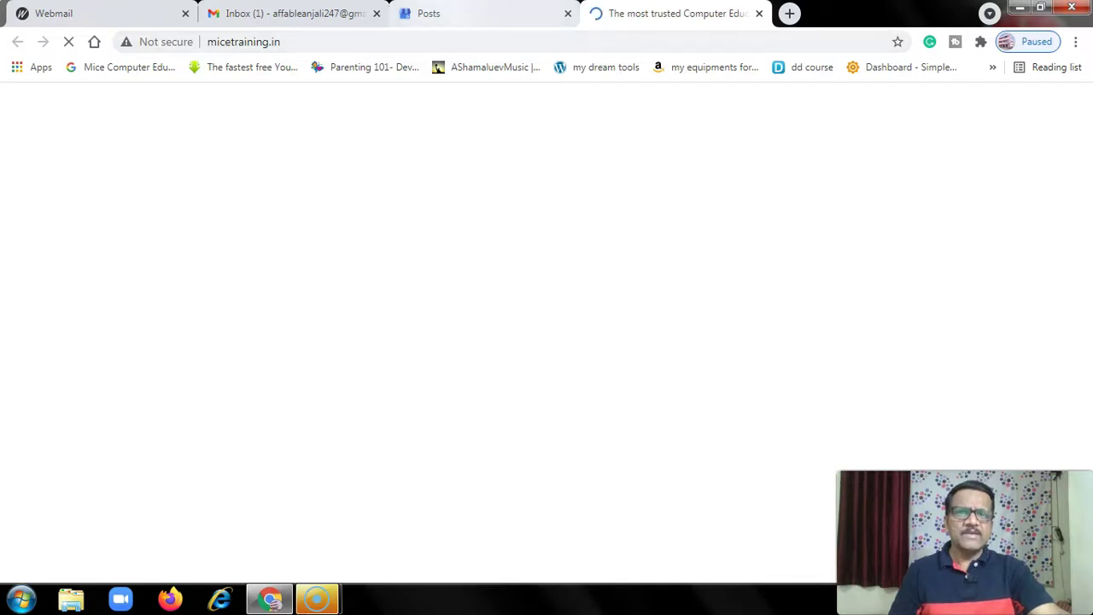
click(467, 13)
click(758, 14)
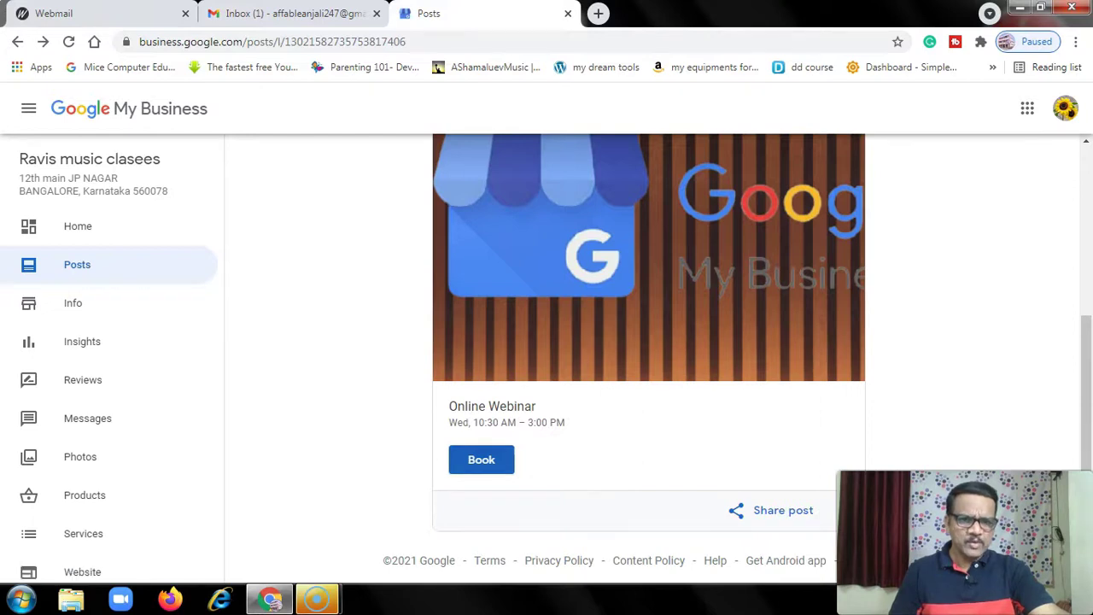
scroll(649, 358, up, 3)
scroll(648, 358, down, 3)
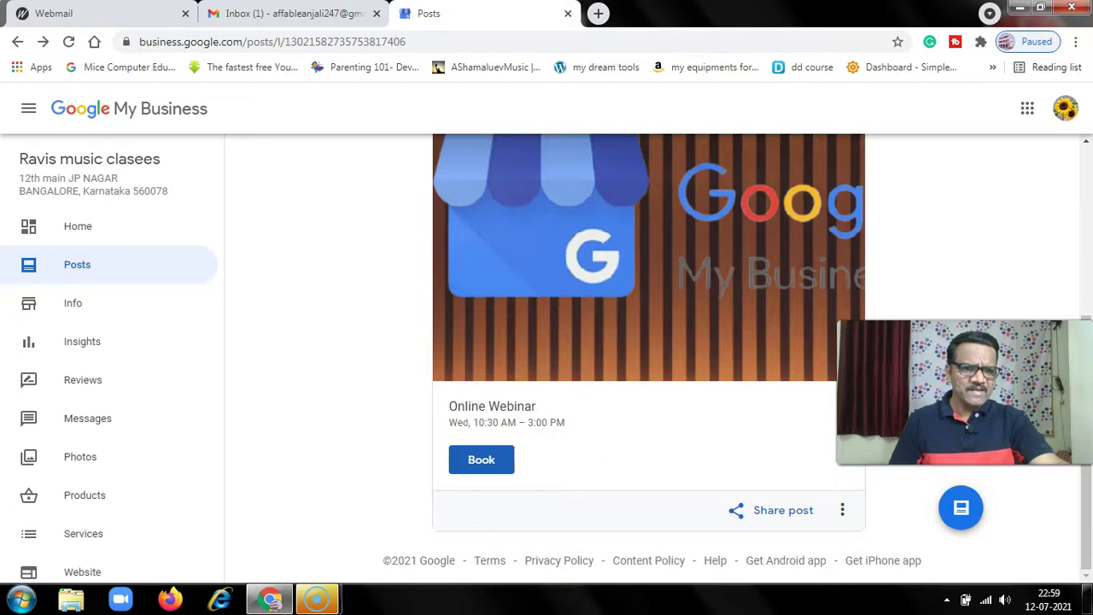
Step: Delete the published Online Webinar event post and confirm the deletion
click(842, 510)
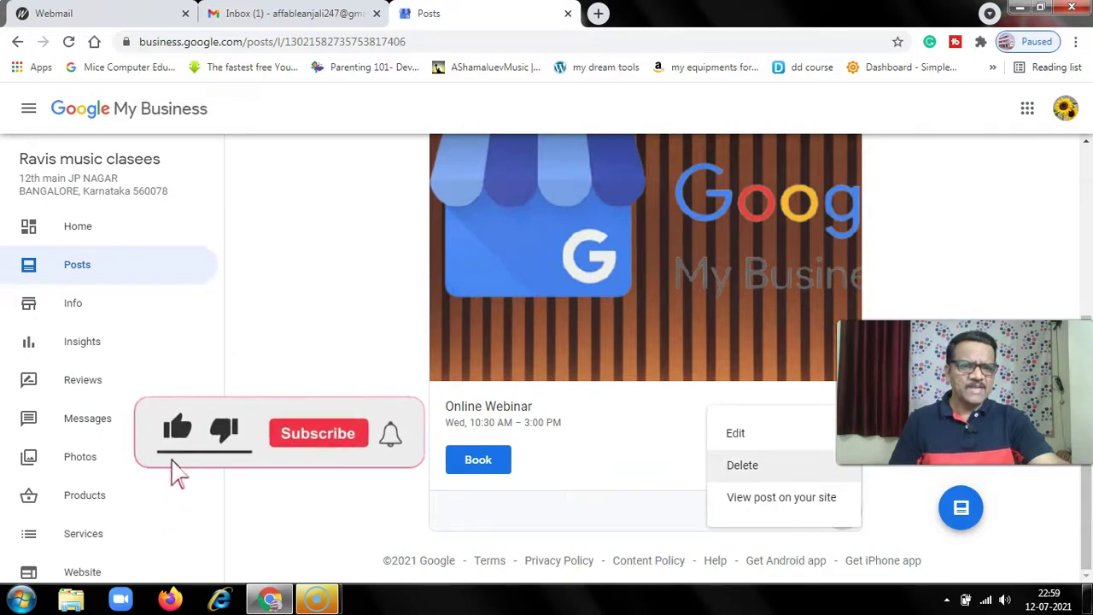
click(742, 465)
click(679, 373)
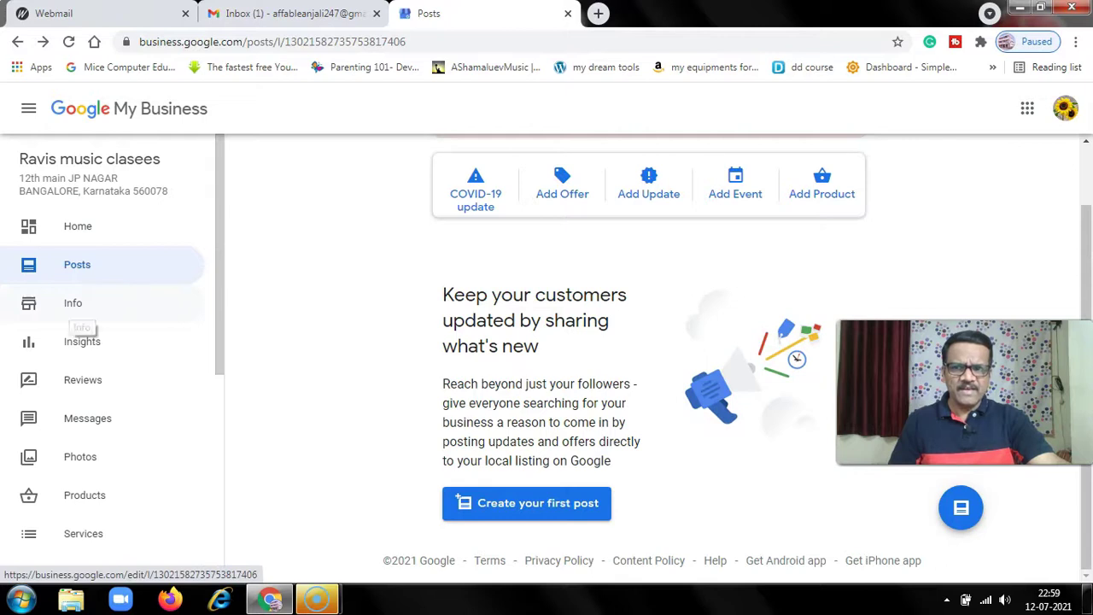
Step: Examine the business's Info page, from name, address and hours through website, products, services and attributes to description, opening date and photos
click(74, 305)
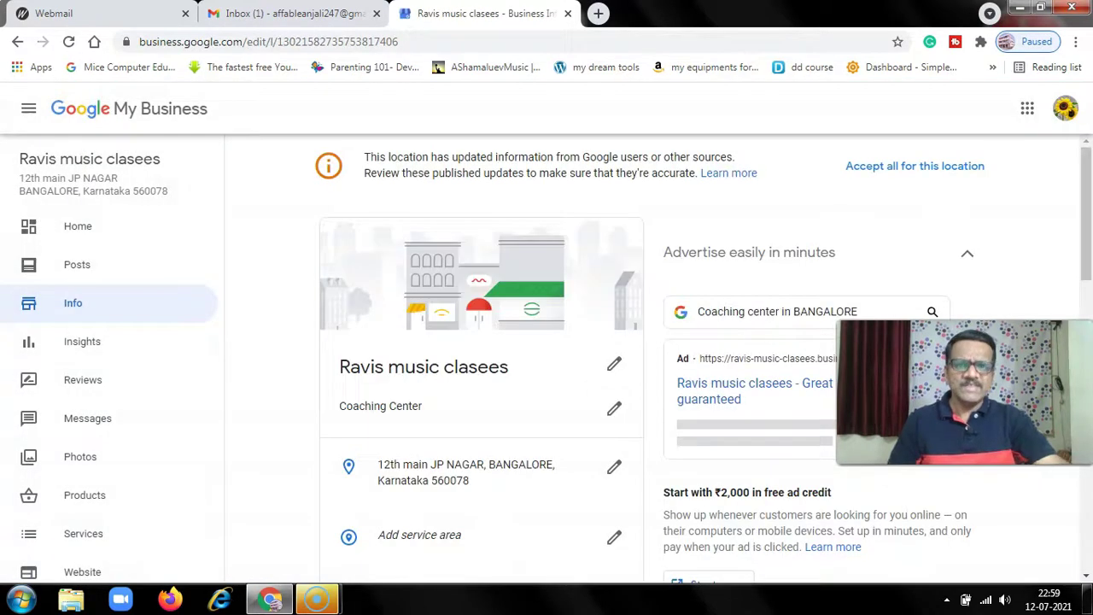
scroll(648, 358, down, 1)
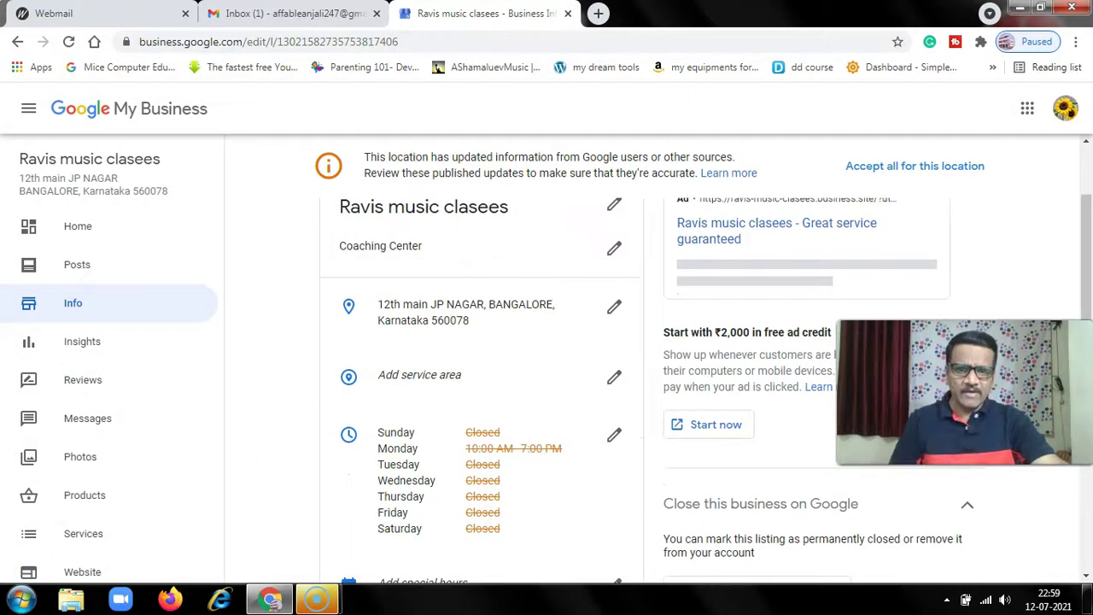
scroll(649, 359, down, 2)
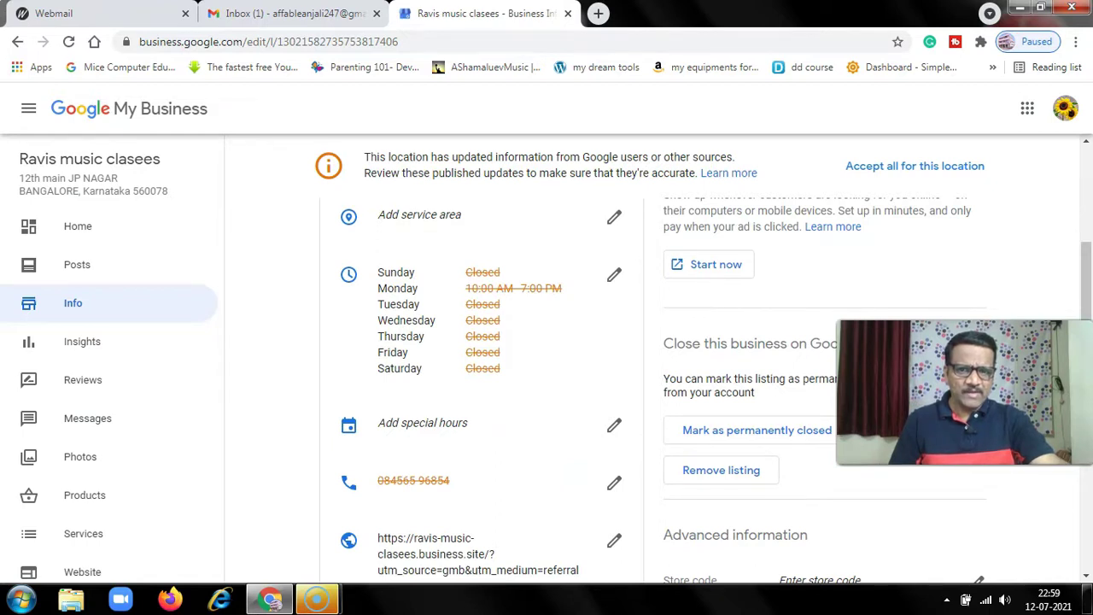
scroll(705, 389, down, 2)
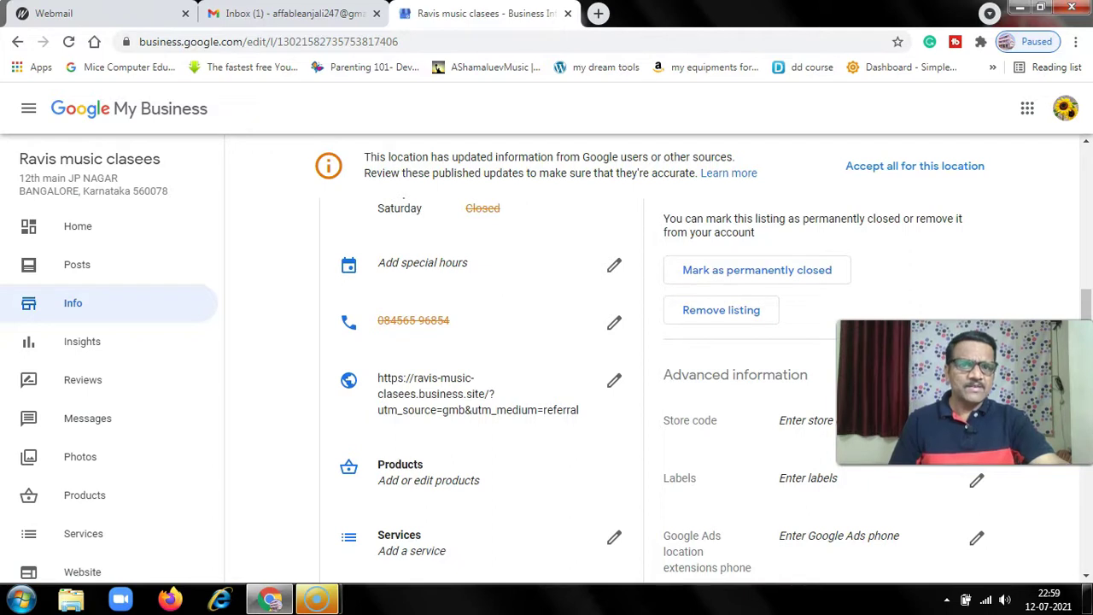
scroll(705, 388, up, 2)
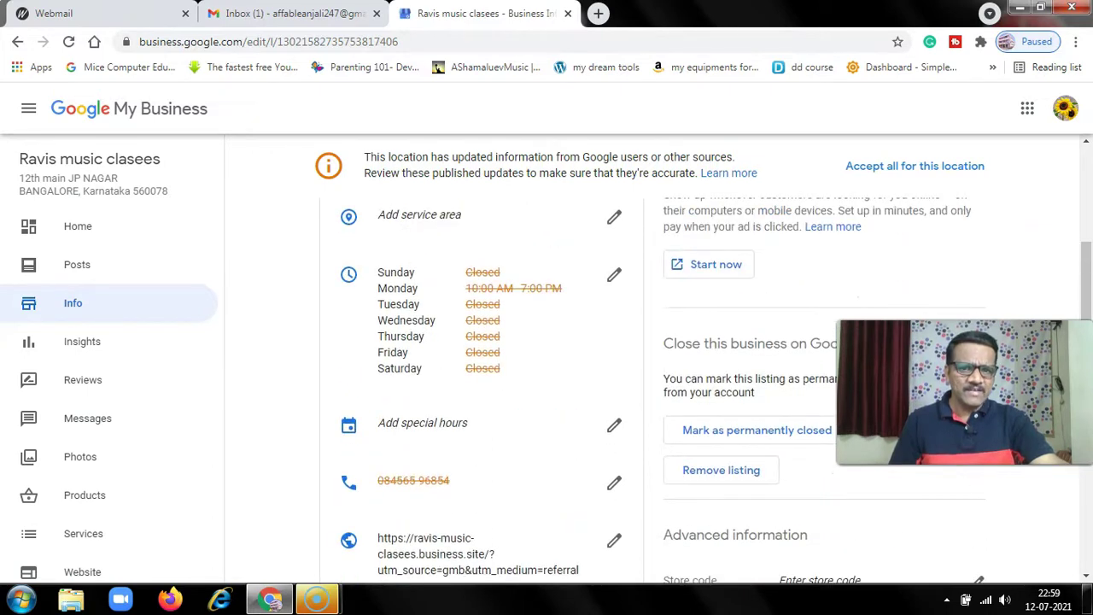
scroll(705, 388, down, 2)
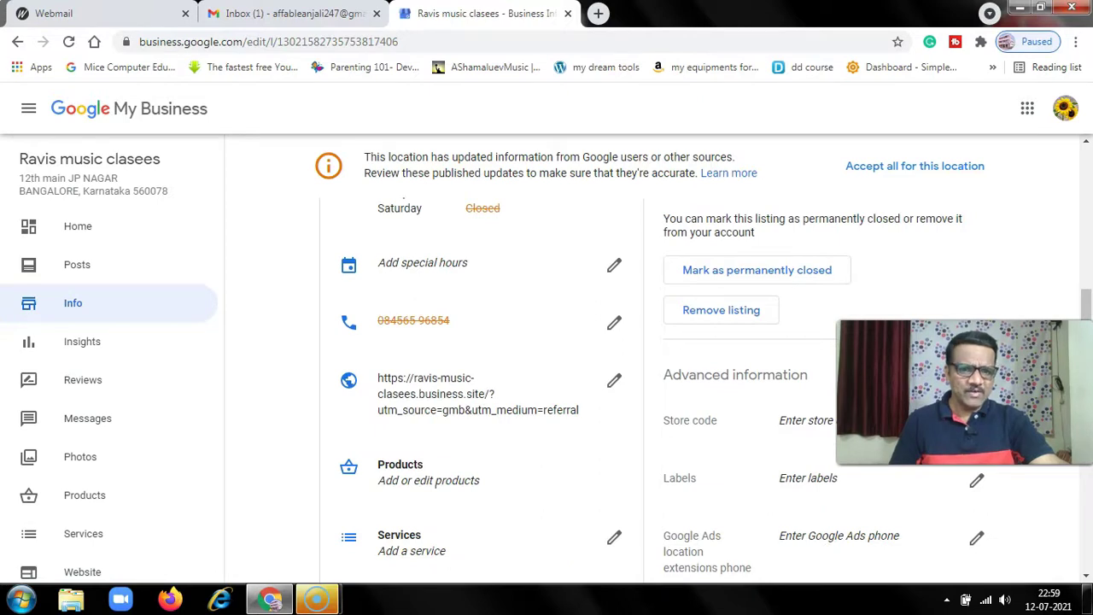
scroll(705, 389, down, 2)
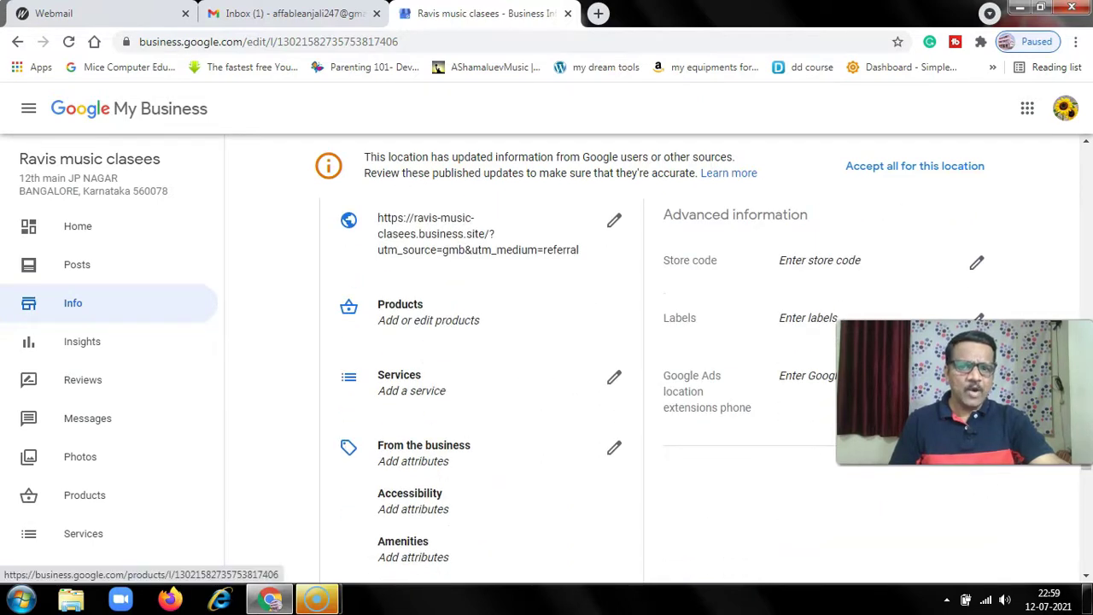
scroll(478, 359, down, 2)
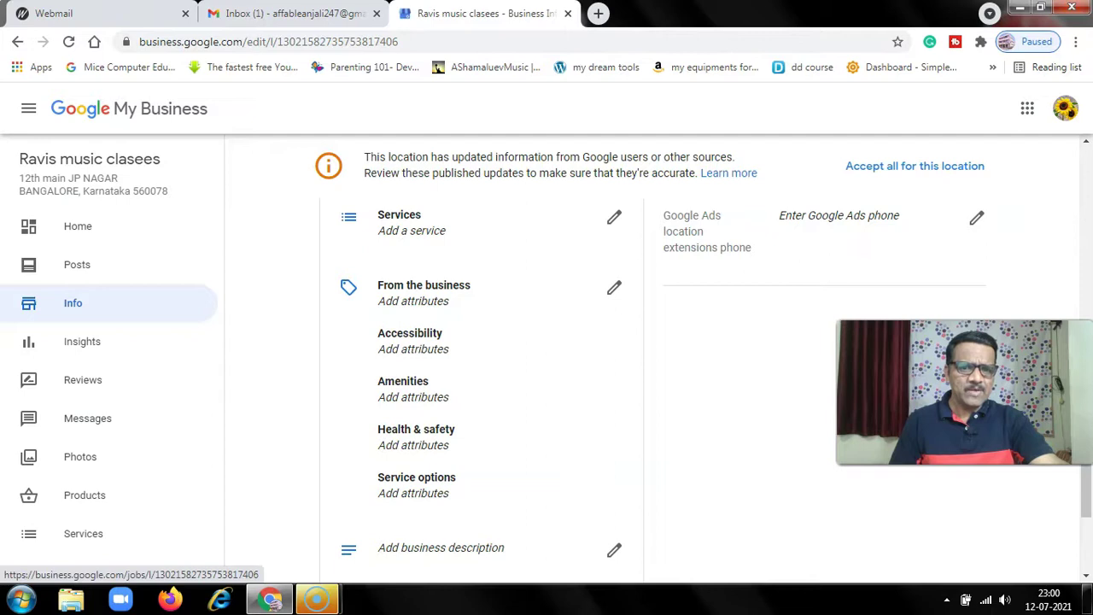
scroll(478, 358, down, 2)
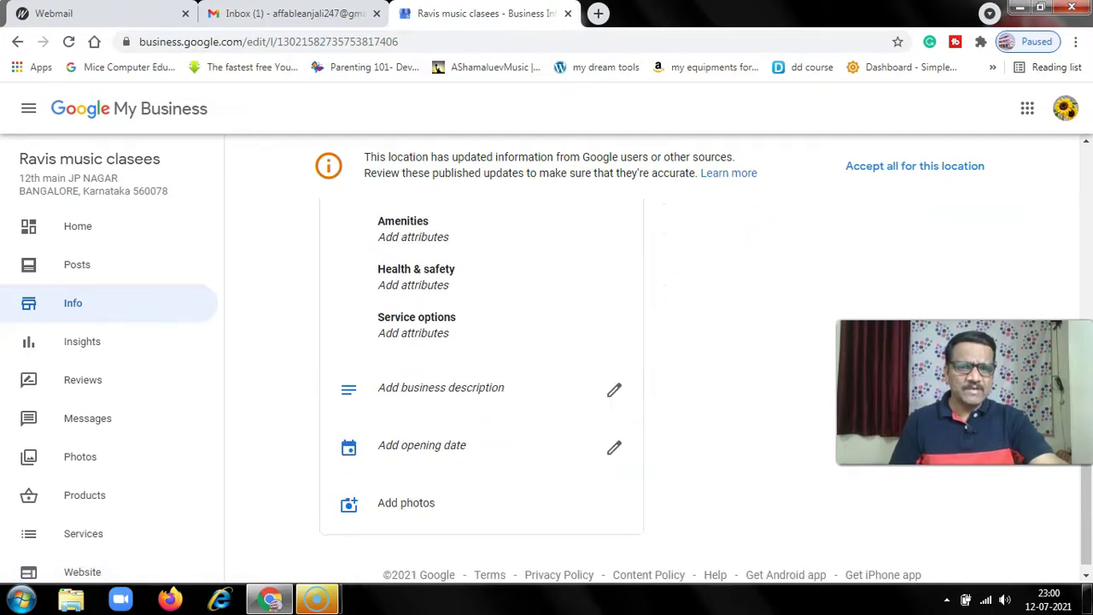
Step: Open the business description for editing and cancel without entering any text
click(614, 389)
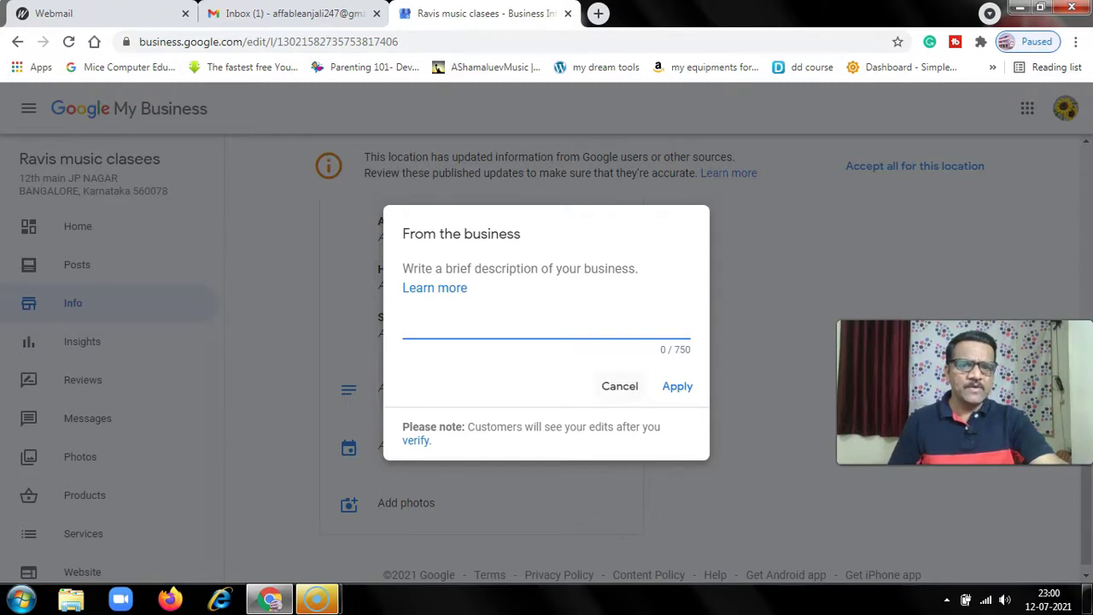
click(619, 386)
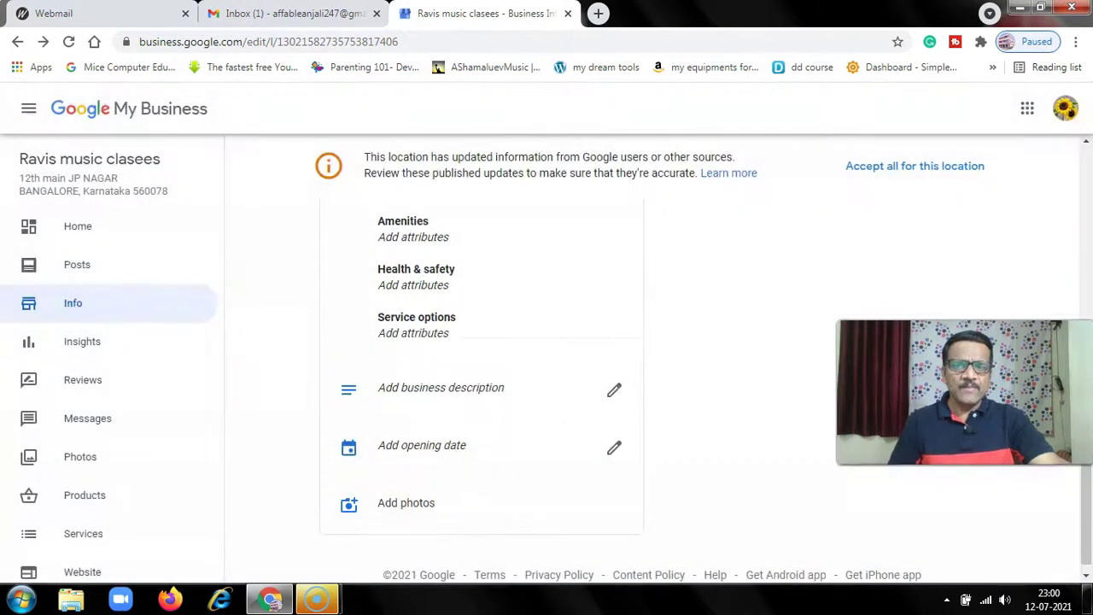
scroll(480, 384, down, 1)
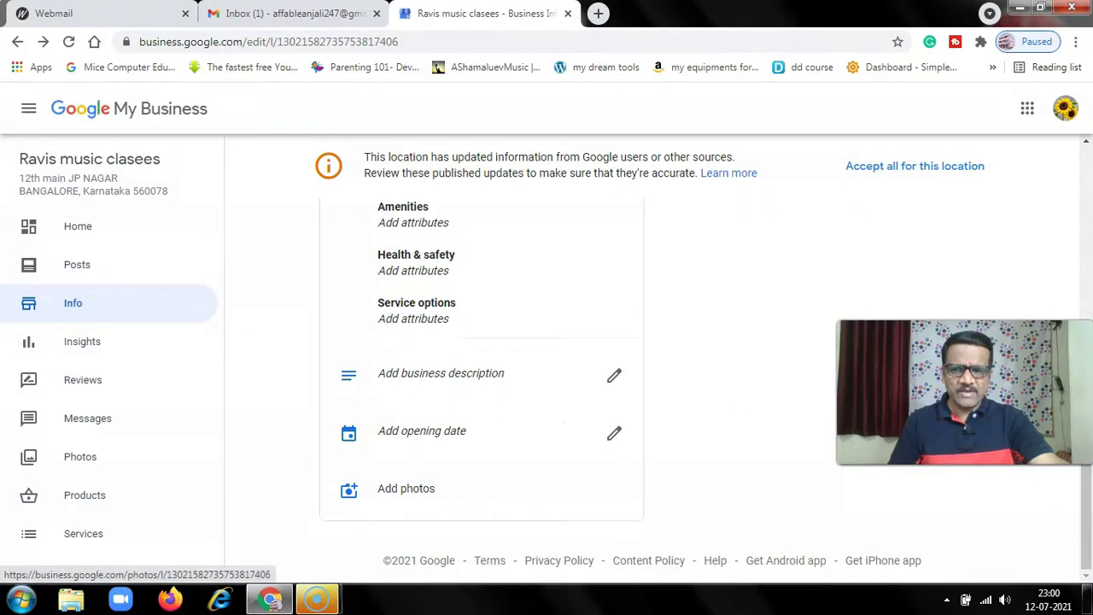
Step: View the Insights page, and examine the customer reply and review sections of the Reviews page
click(82, 340)
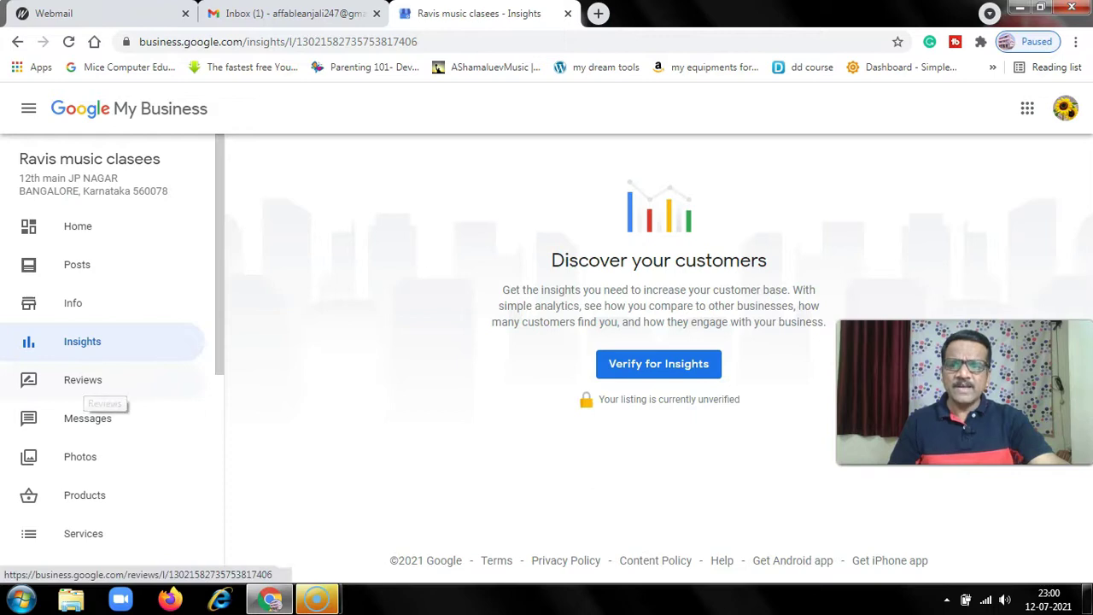
click(83, 379)
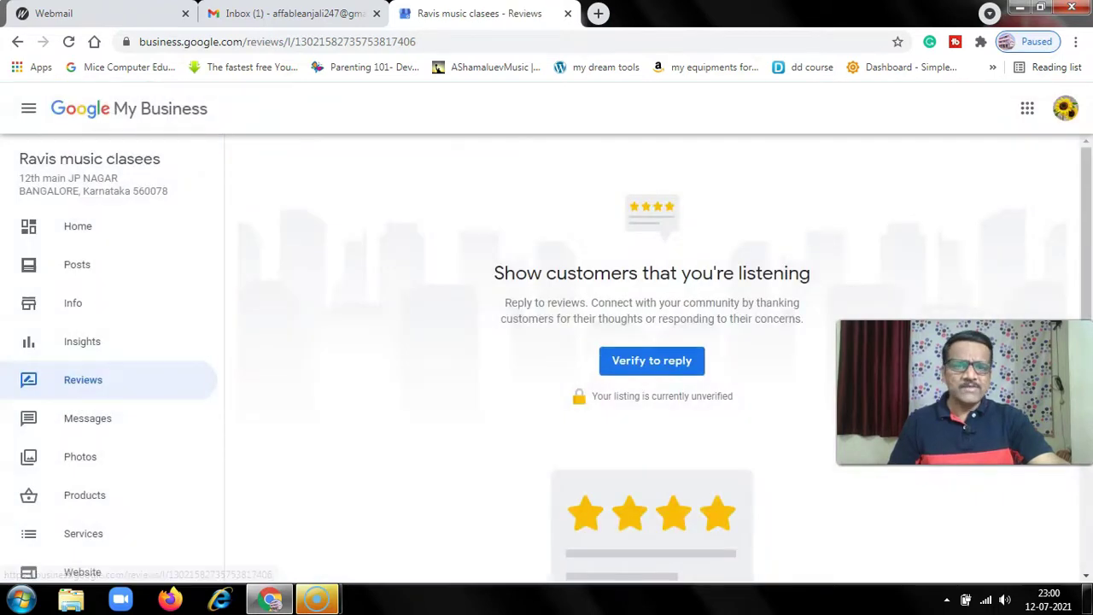
scroll(651, 359, down, 3)
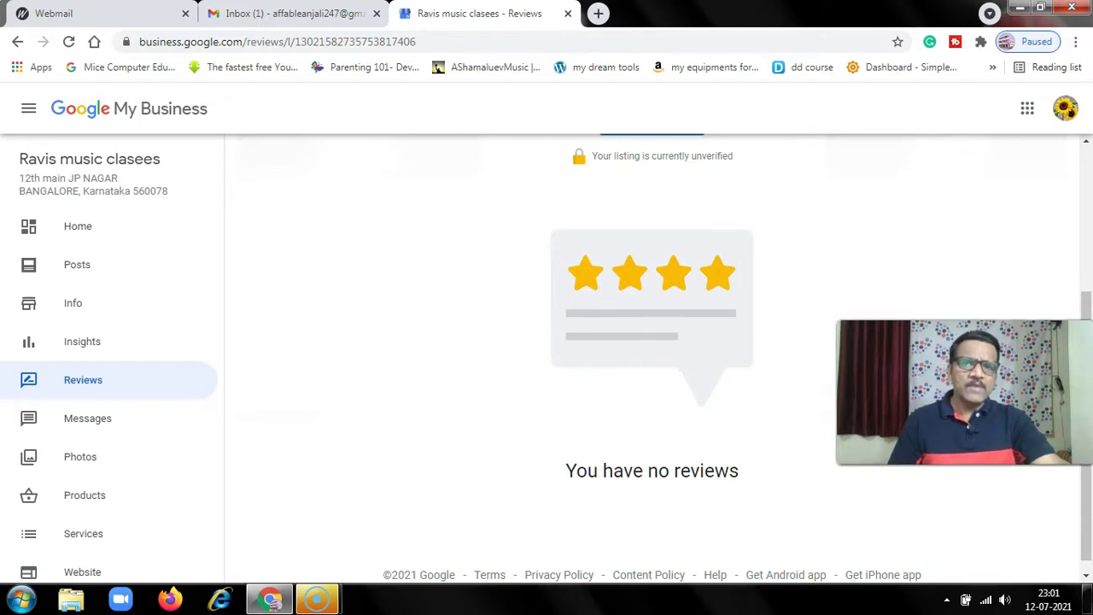
scroll(652, 359, up, 3)
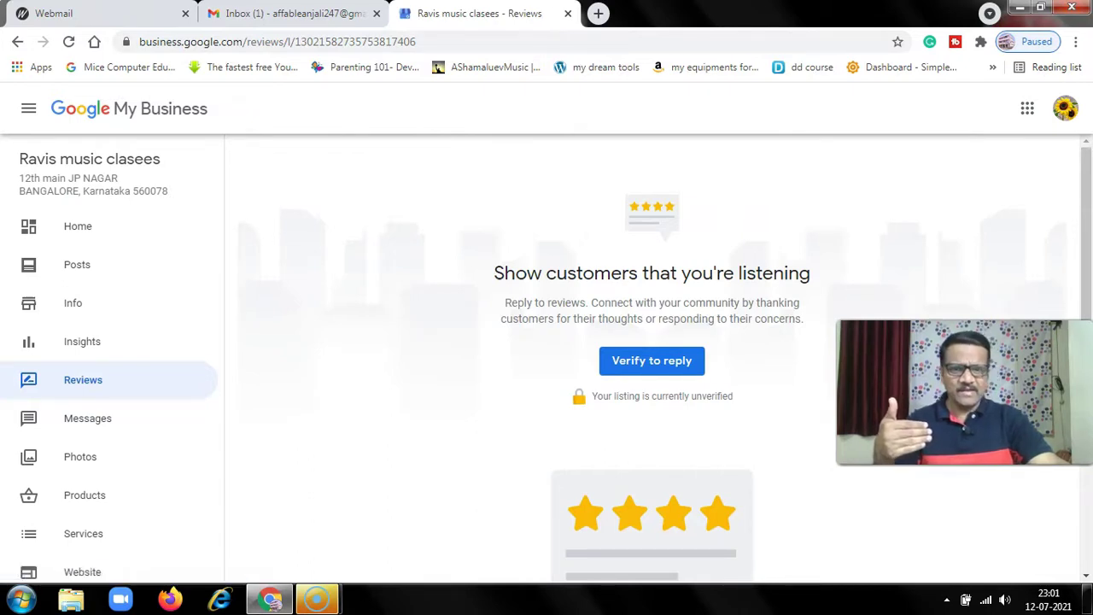
scroll(651, 359, down, 2)
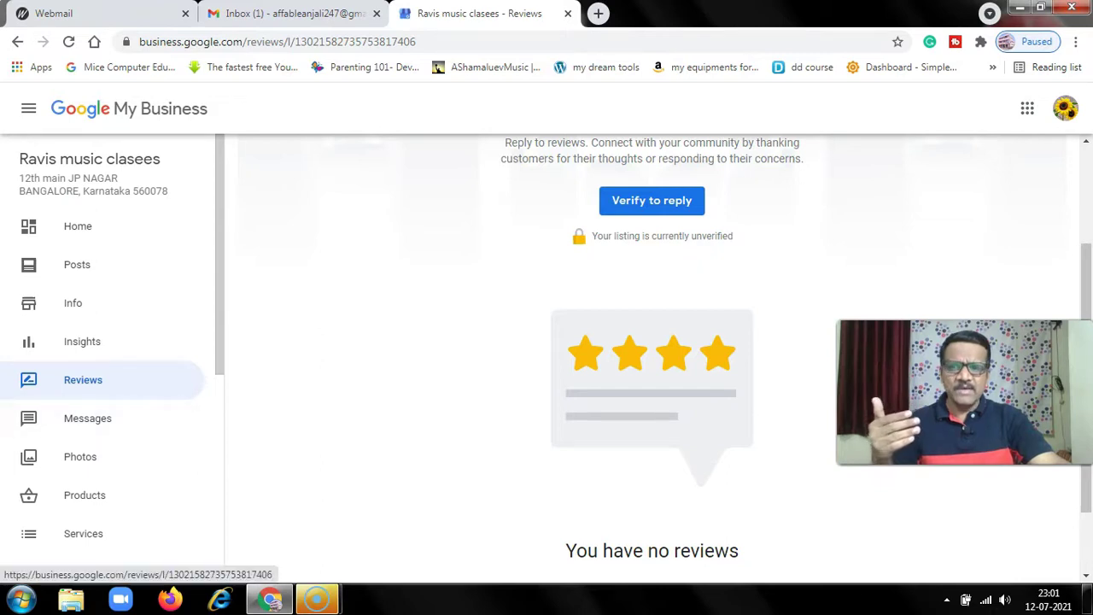
scroll(651, 359, up, 2)
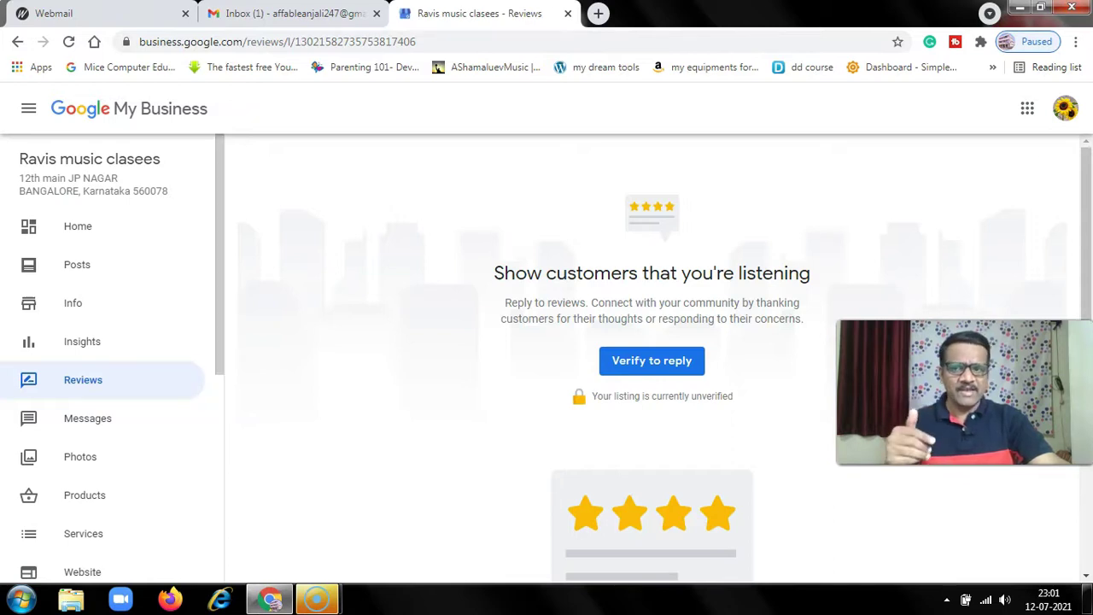
Step: Open the Messages page to see the customer messaging feature
scroll(103, 350, down, 1)
scroll(103, 342, down, 1)
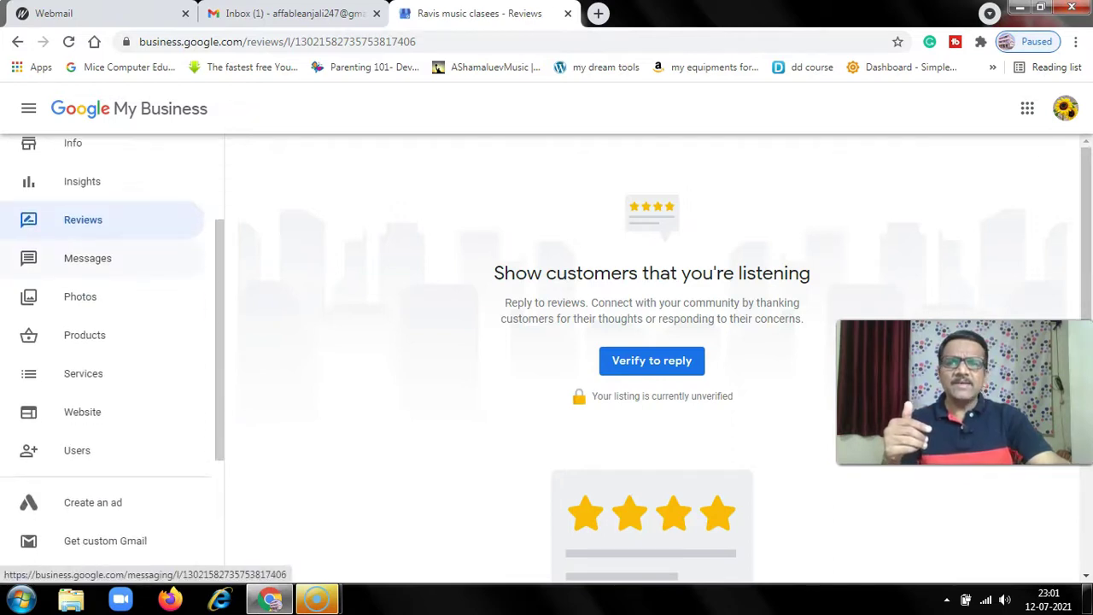
click(86, 258)
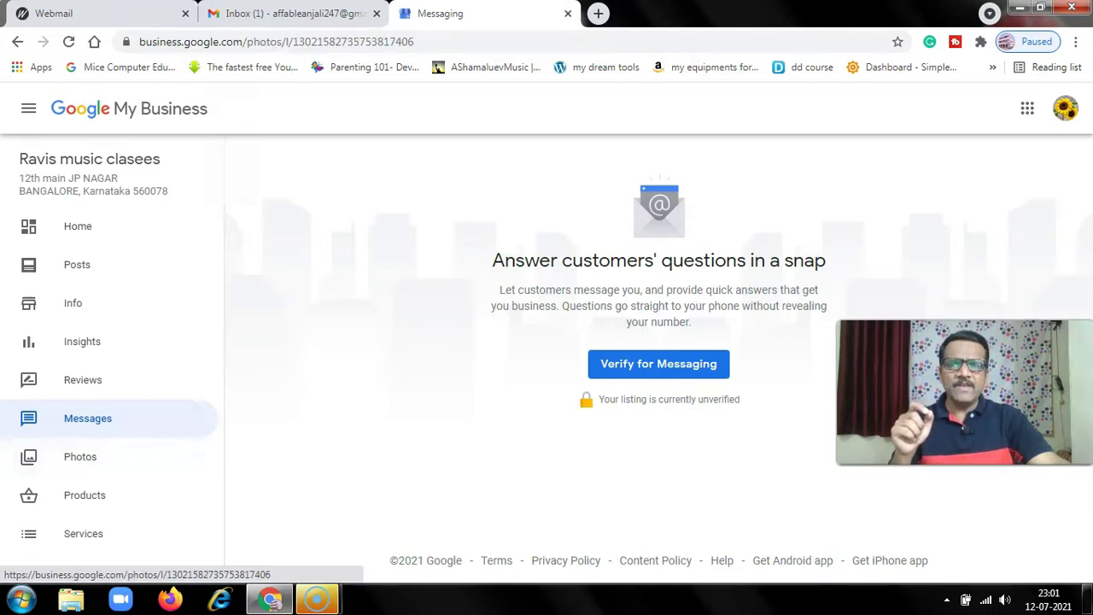
Step: Look through the Photos page's Overview, Video, Interior and Exterior categories
click(80, 456)
scroll(717, 359, down, 4)
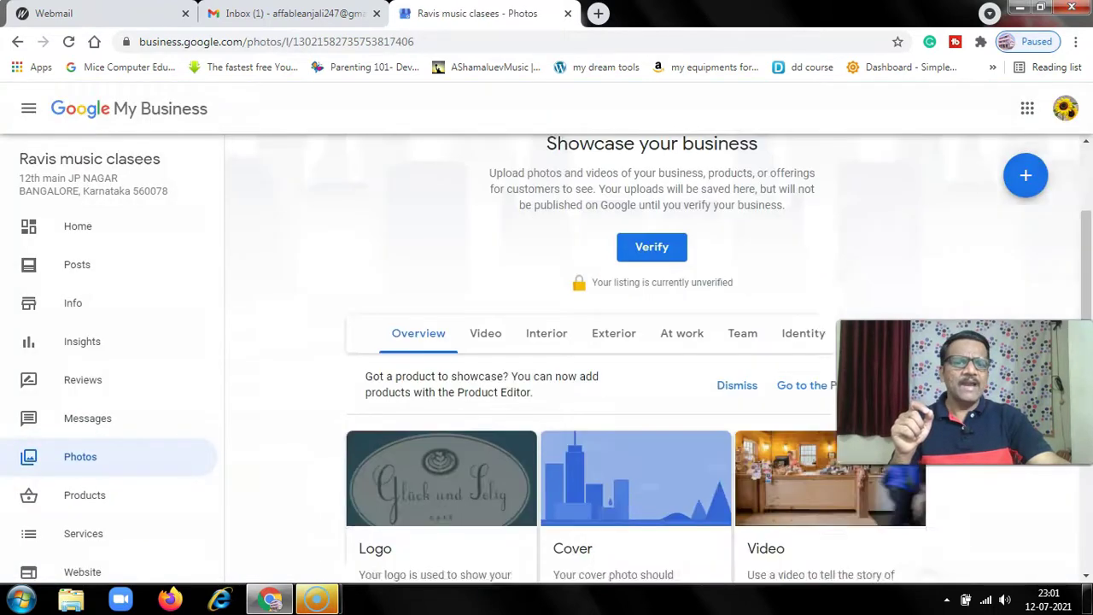
scroll(717, 358, up, 2)
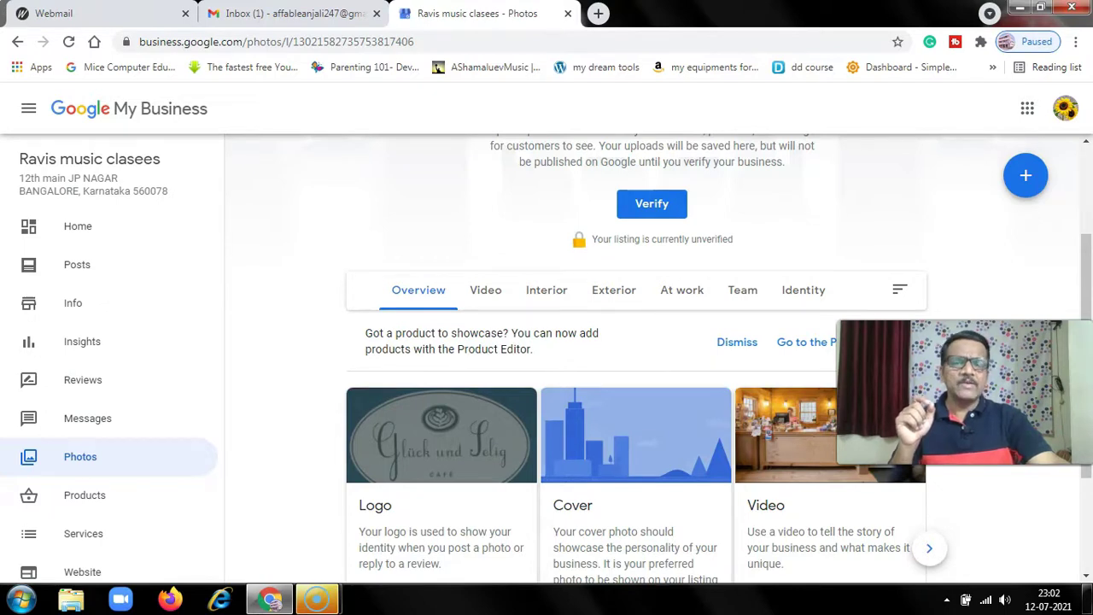
click(485, 290)
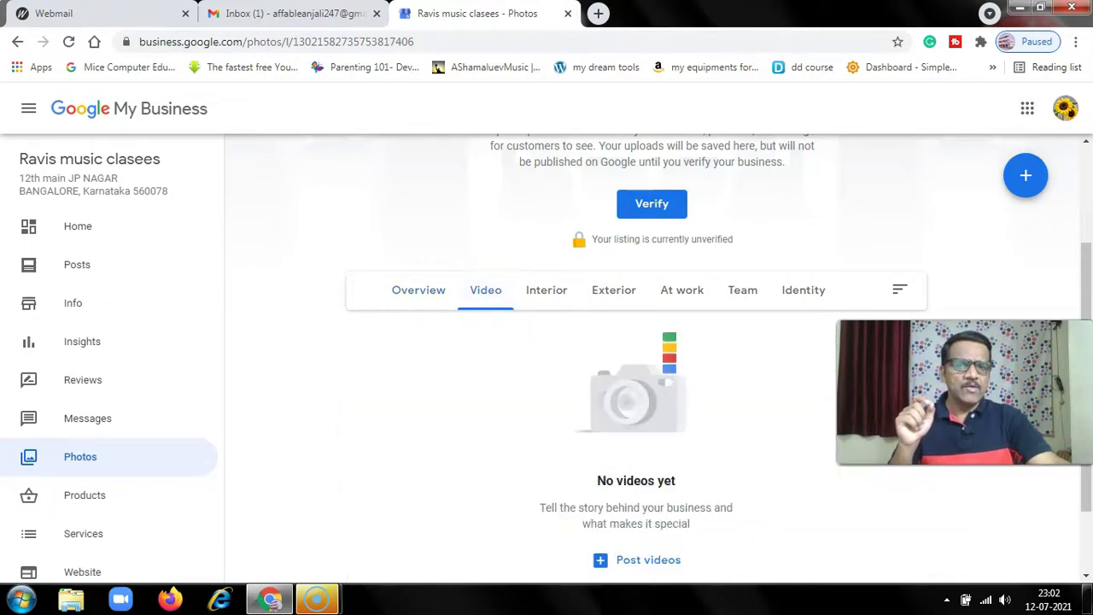
click(545, 289)
click(613, 289)
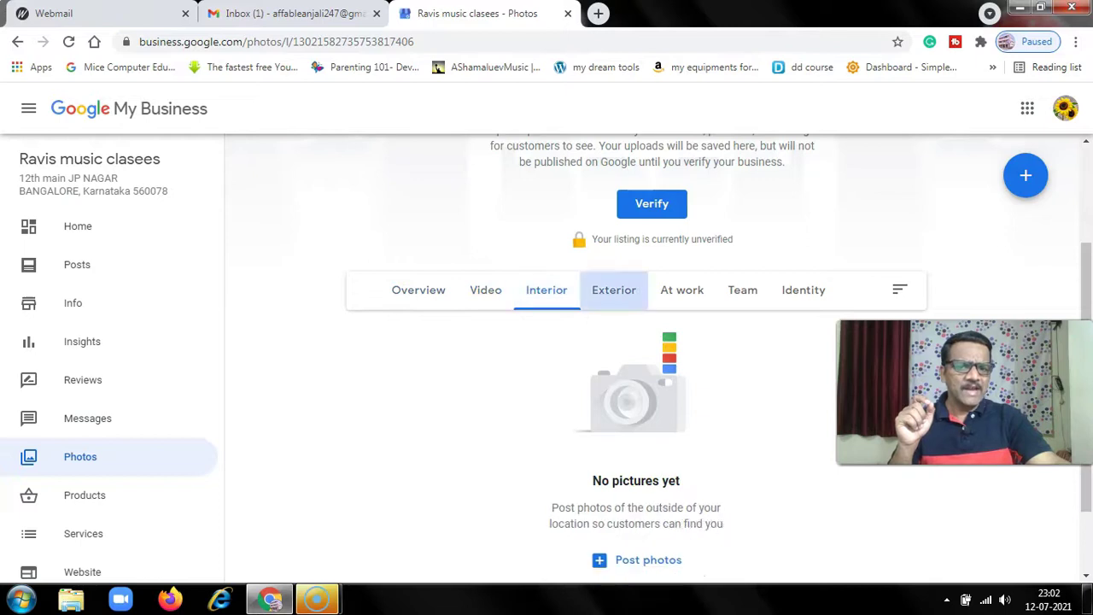
Step: View the At work photo category, and open the Products page
click(682, 289)
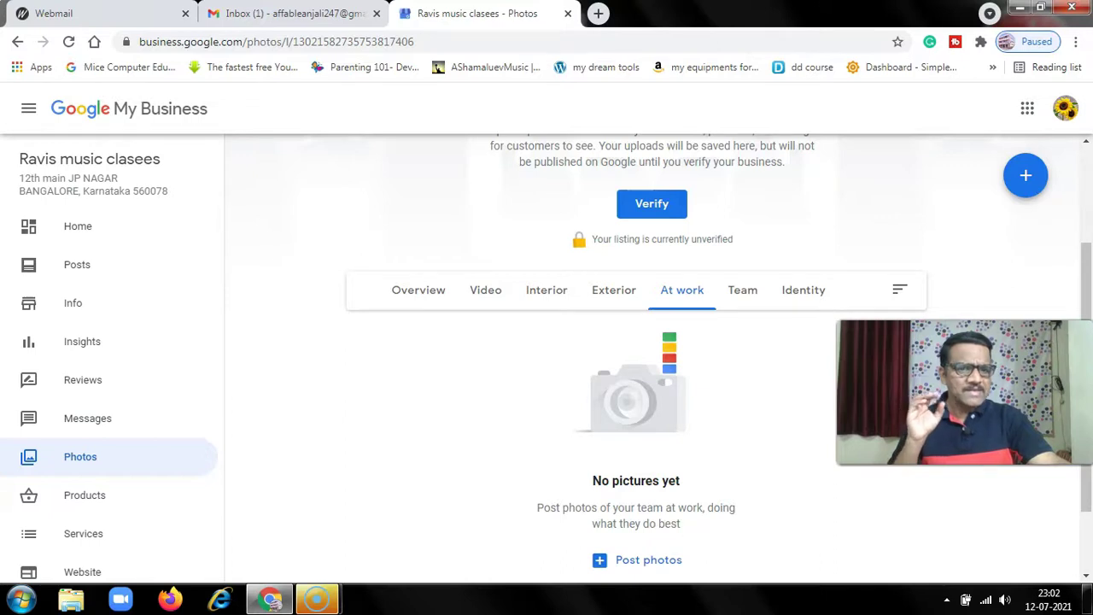
scroll(128, 256, down, 3)
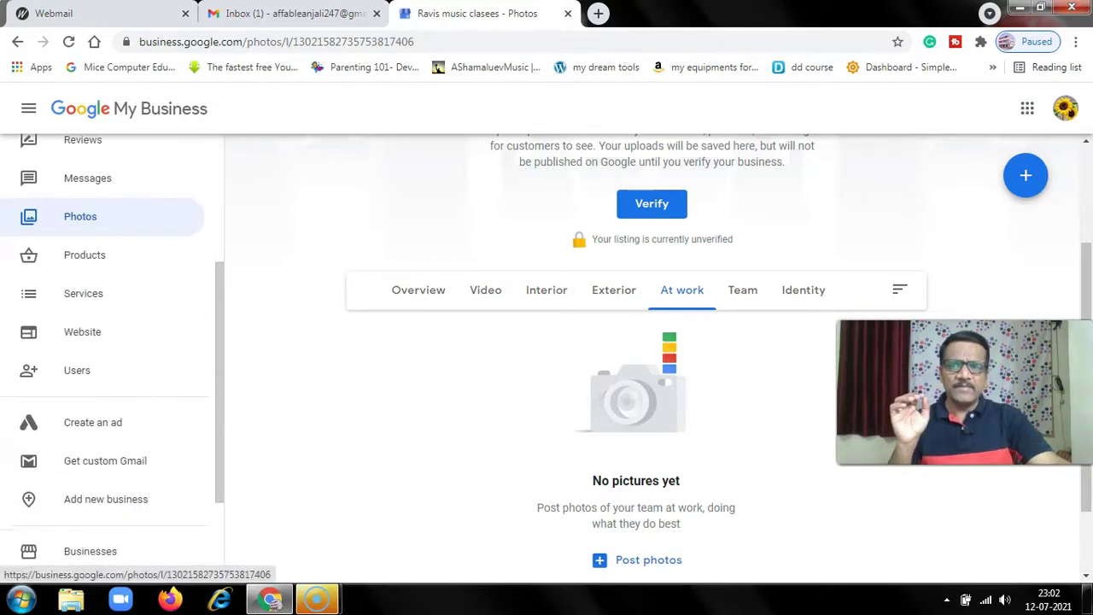
click(85, 255)
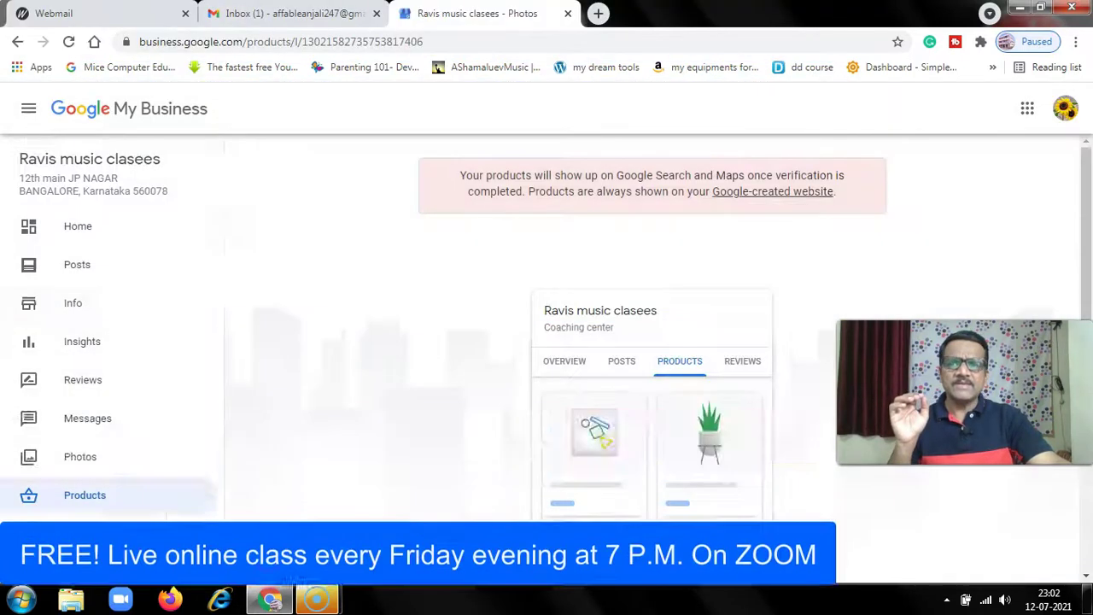
Step: Open the Services page and view the form for adding a service to the Coaching Center category, closing it without saving
scroll(111, 341, down, 4)
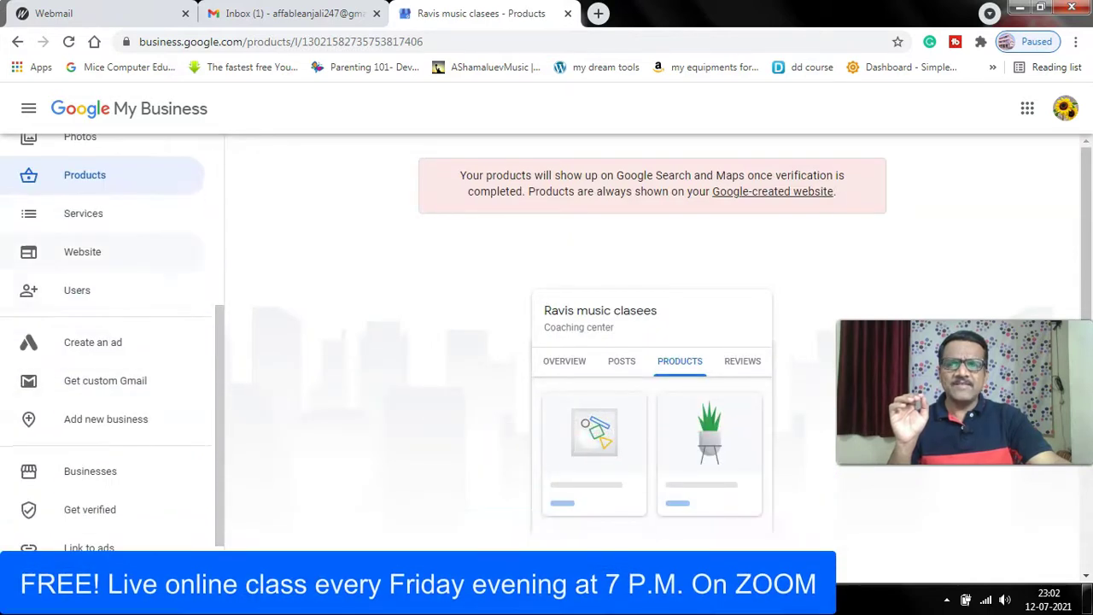
click(83, 213)
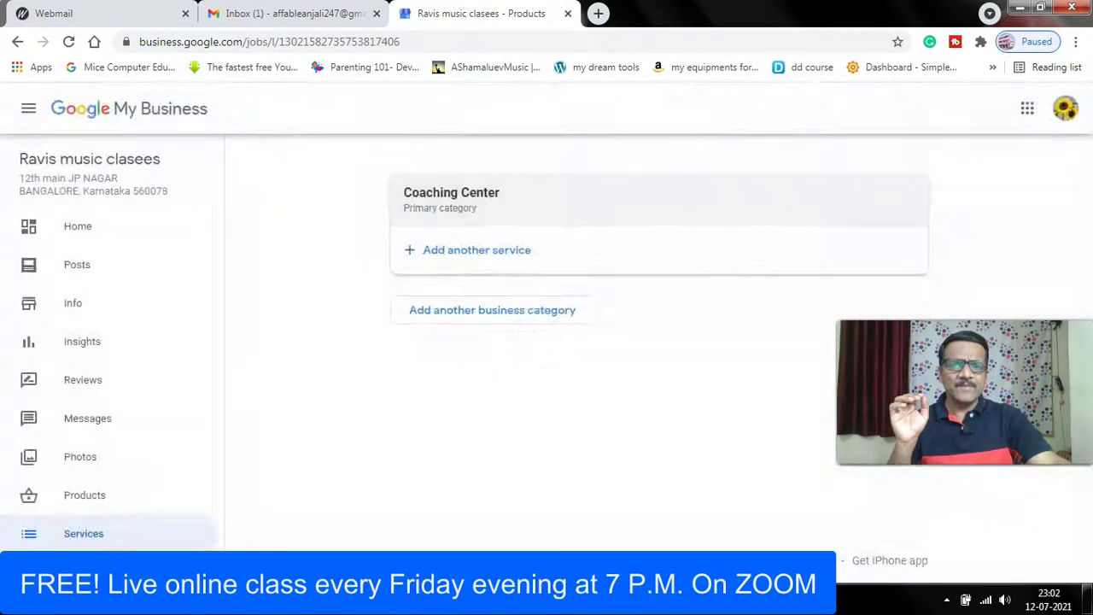
click(476, 249)
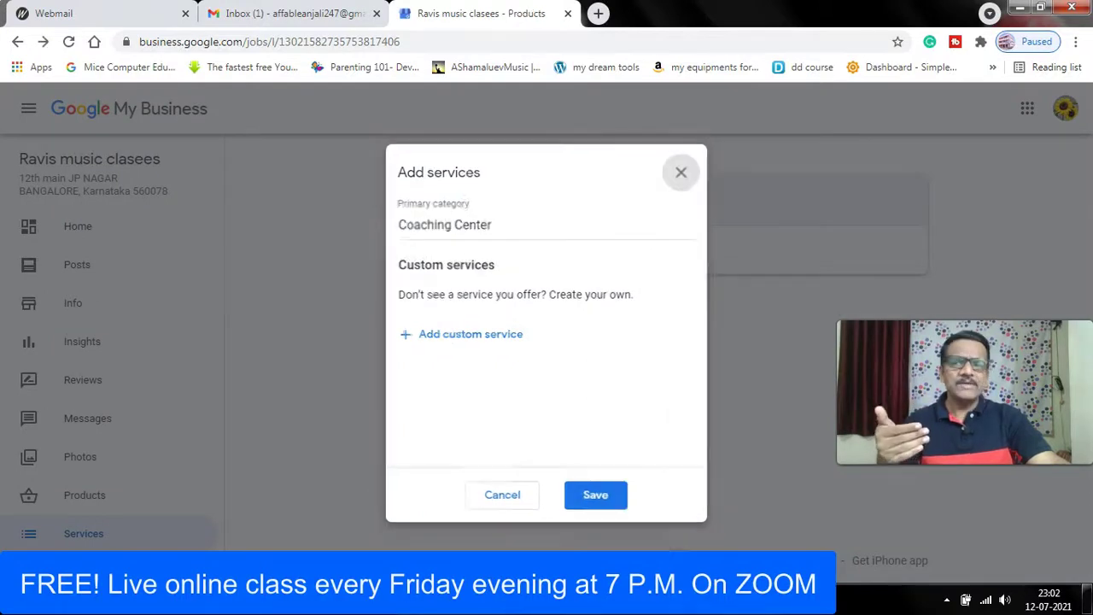
click(683, 169)
Step: Open the Website page and look over the preview of the business site
scroll(111, 341, down, 3)
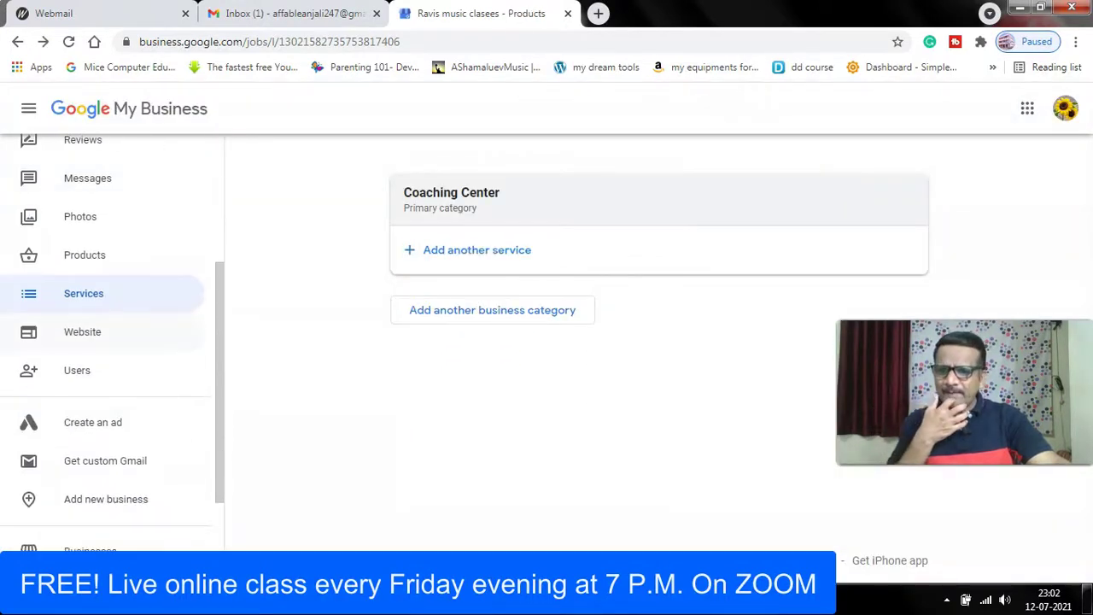
click(94, 337)
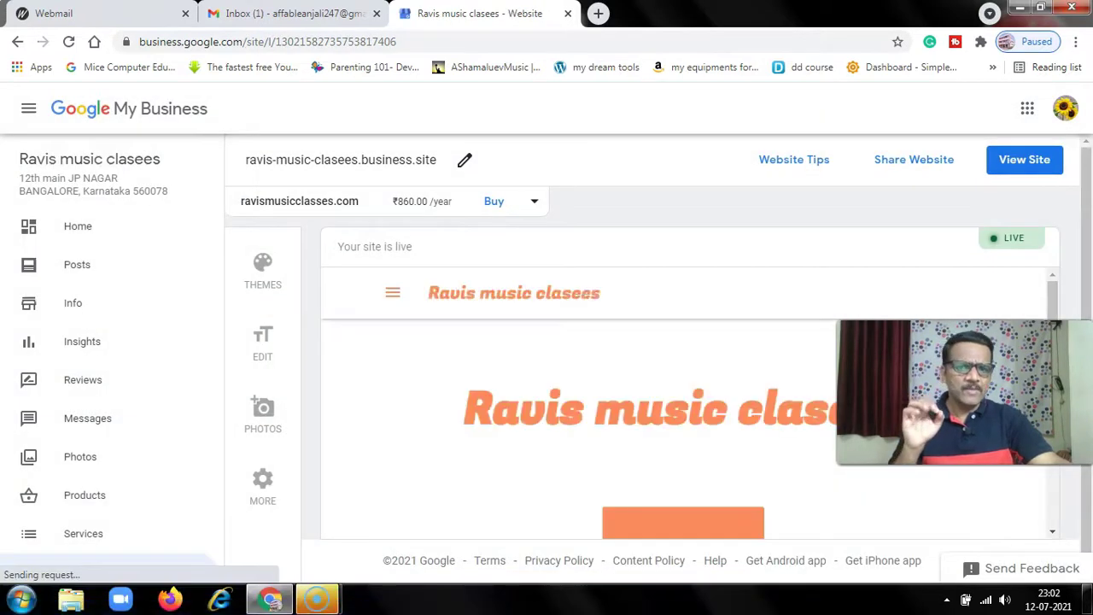
scroll(683, 401, down, 3)
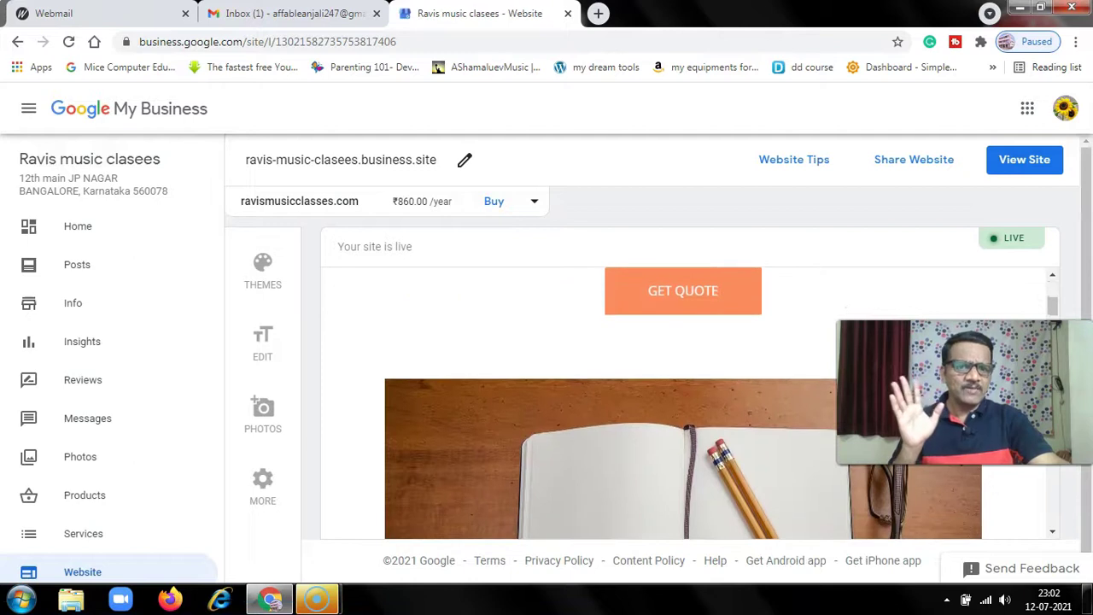
scroll(683, 401, up, 3)
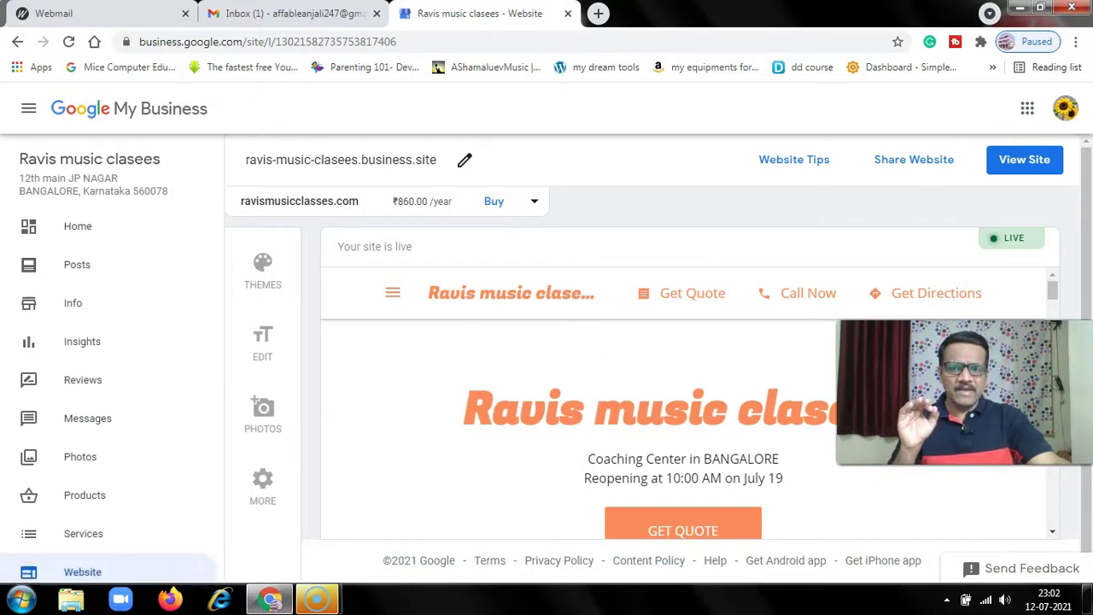
Step: Examine the website's additional settings for publishing, Search and Maps listing, getting customers and site language
click(262, 486)
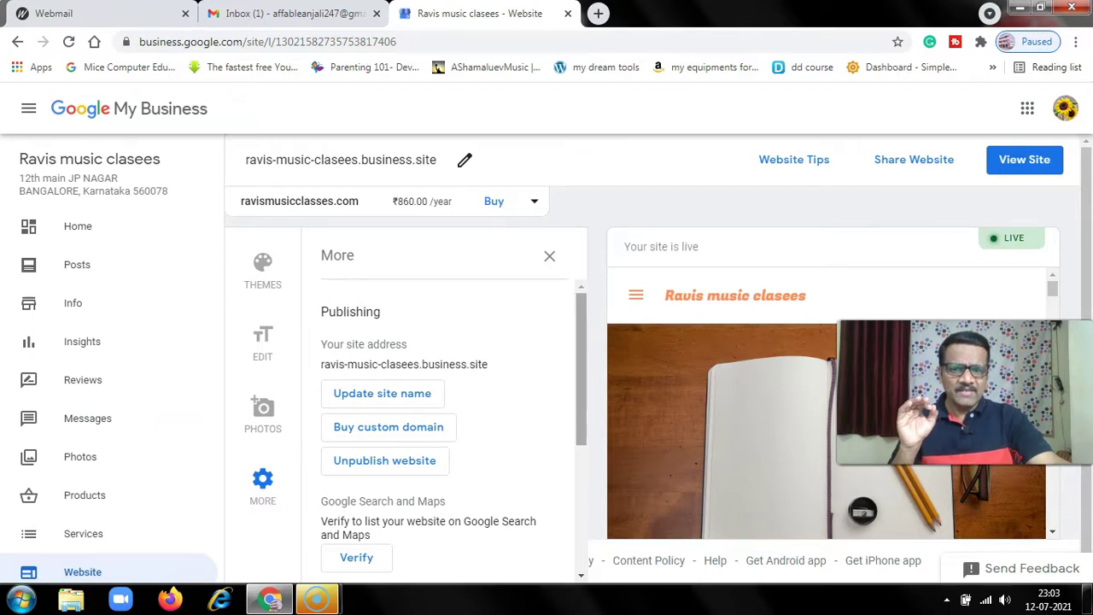
scroll(454, 426, down, 3)
scroll(454, 427, up, 1)
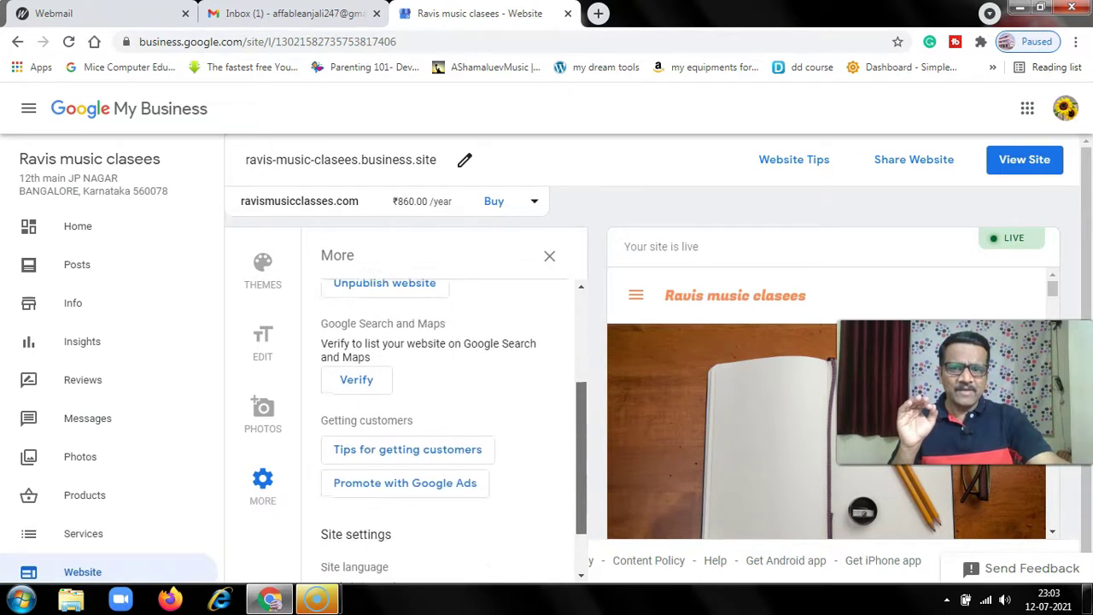
scroll(454, 427, up, 1)
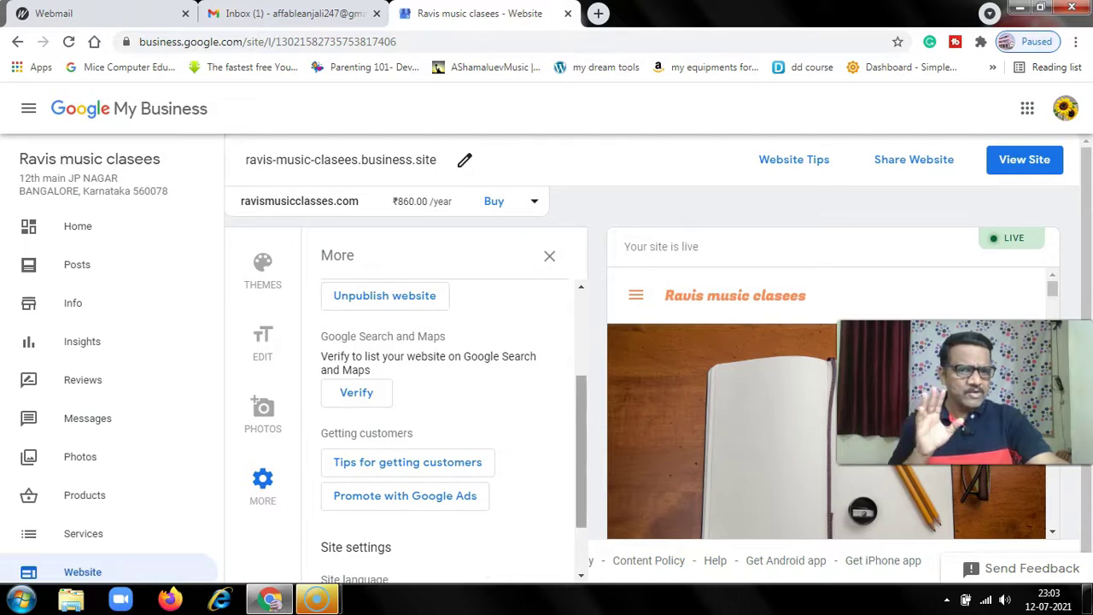
scroll(444, 427, down, 2)
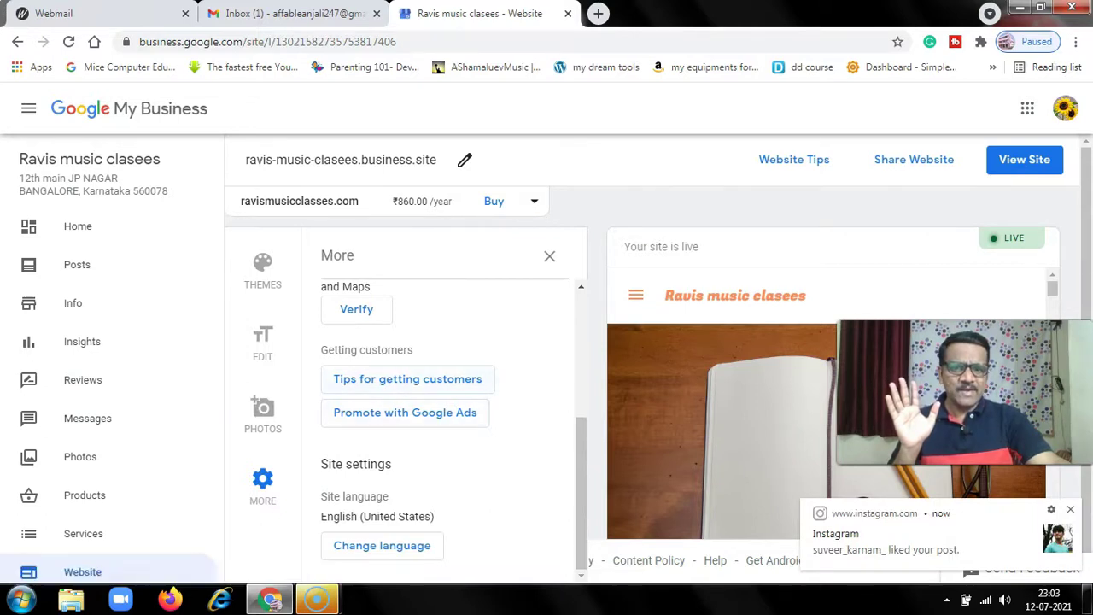
scroll(440, 427, up, 3)
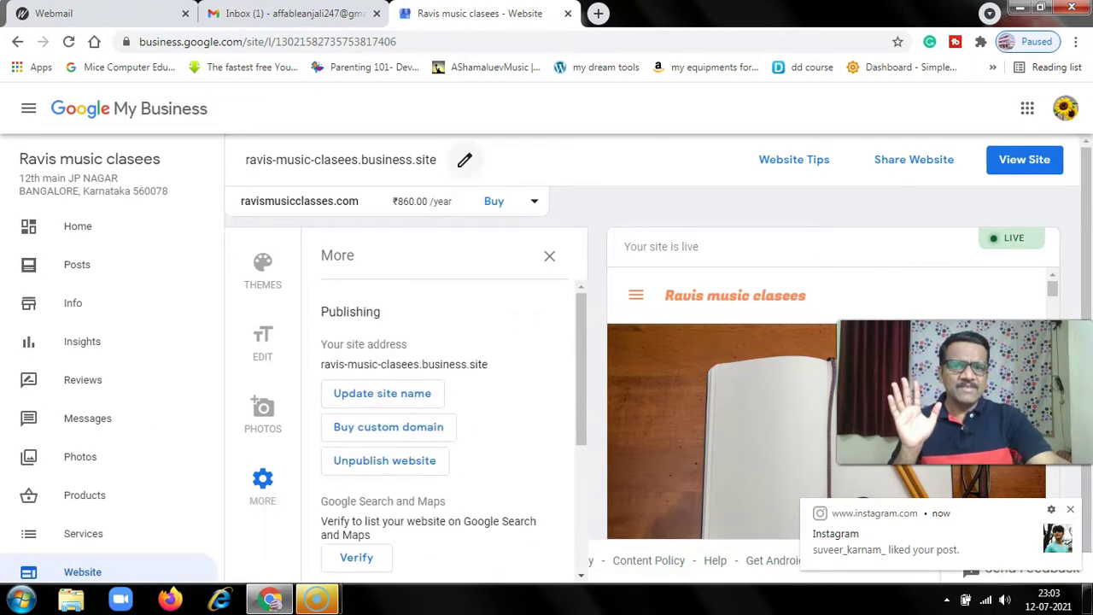
Step: Open the site address for editing and cancel without changing it, and close the additional website settings
click(464, 160)
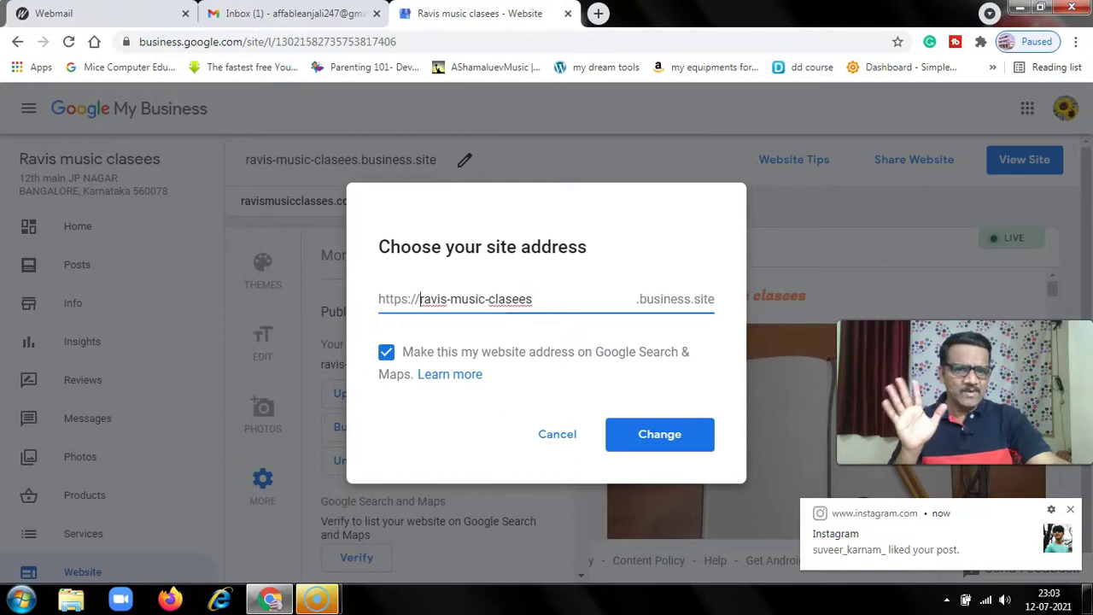
click(556, 434)
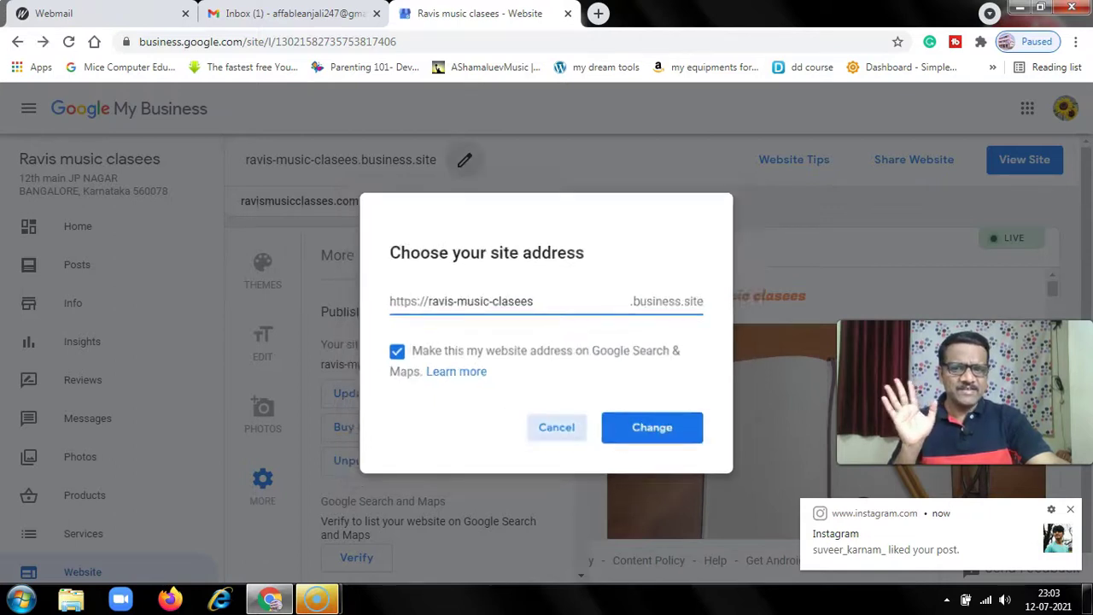
scroll(440, 427, down, 3)
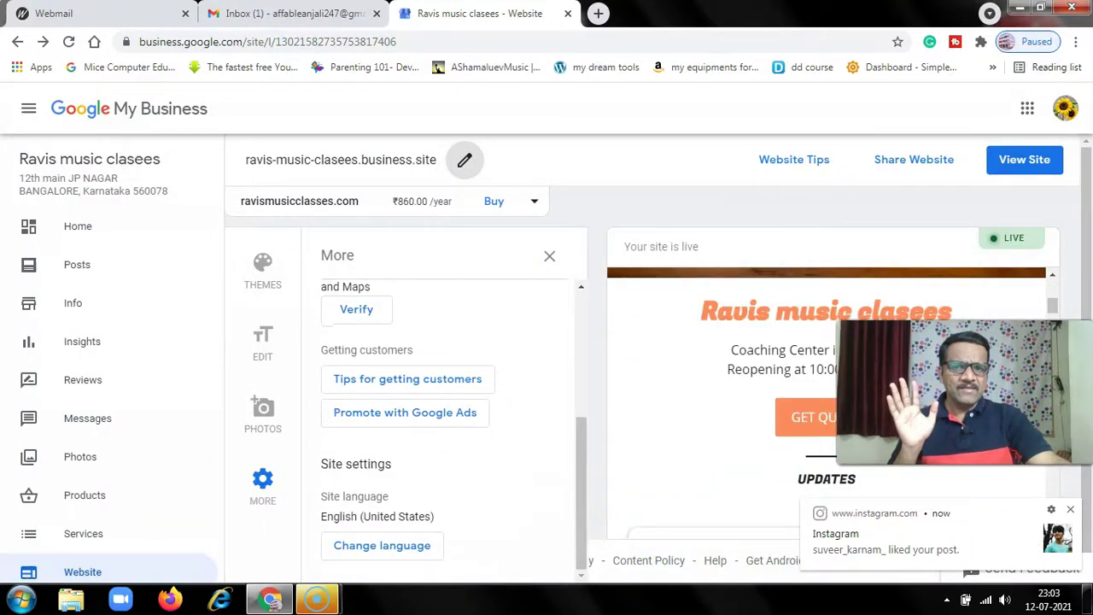
click(549, 255)
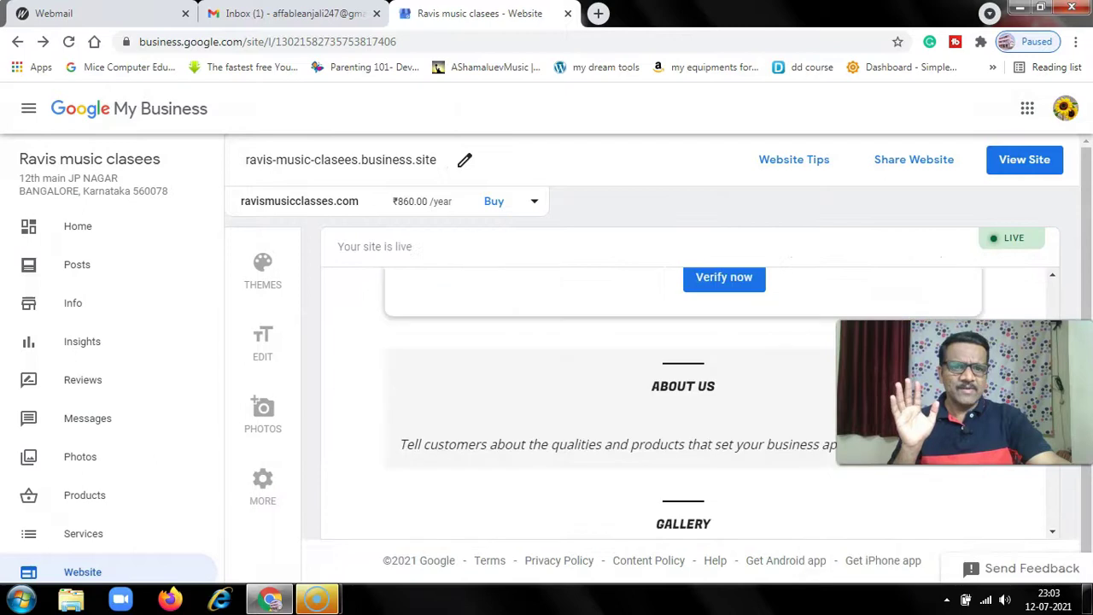
Step: Look through the site preview from the About Us and Gallery sections down to the contact and address details
scroll(689, 401, down, 10)
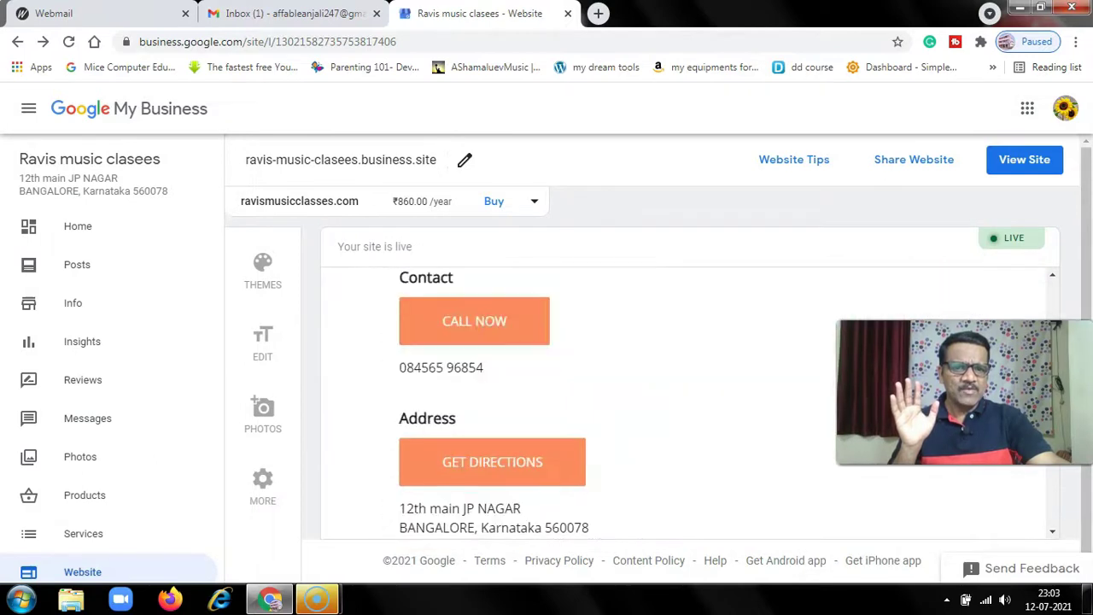
scroll(688, 401, down, 5)
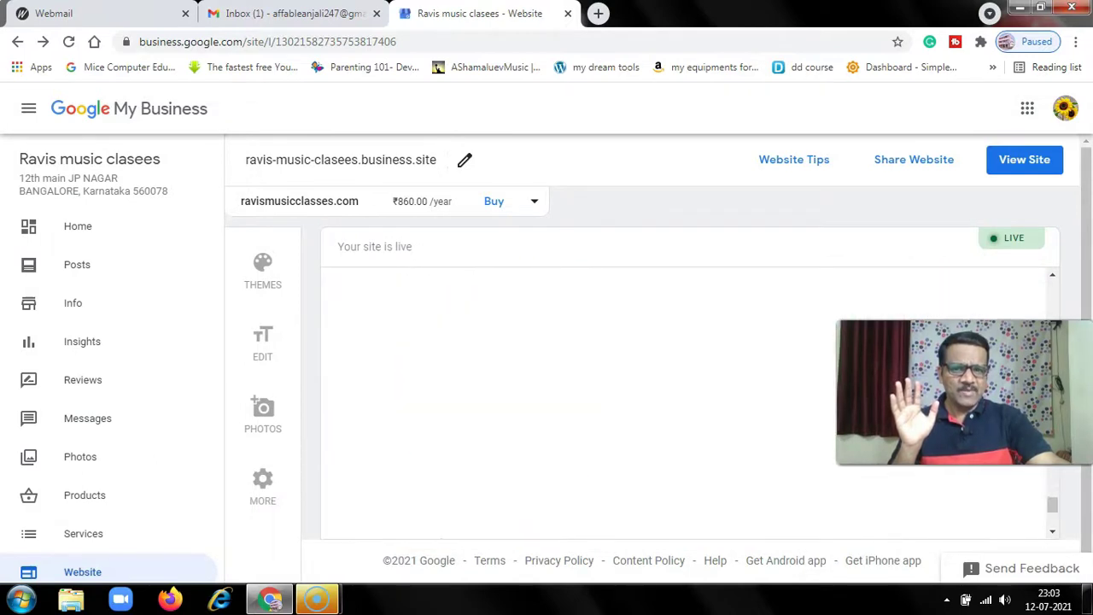
scroll(688, 401, up, 15)
Step: Change the website's primary button to Call Now, leave the text fields as they are, and apply the edit
click(263, 343)
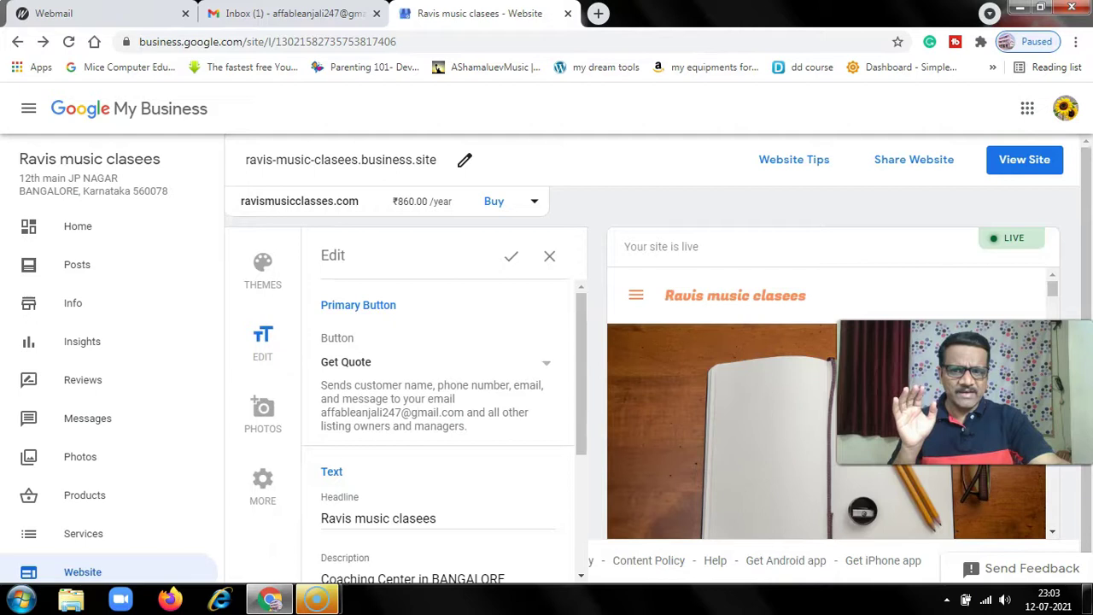
scroll(440, 427, down, 3)
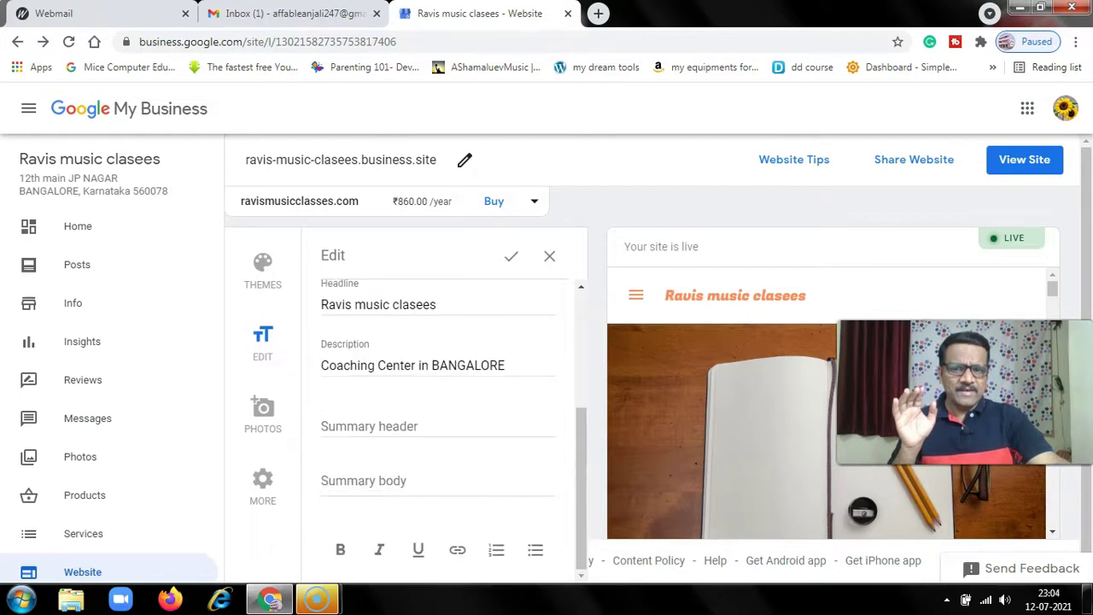
scroll(439, 410, up, 1)
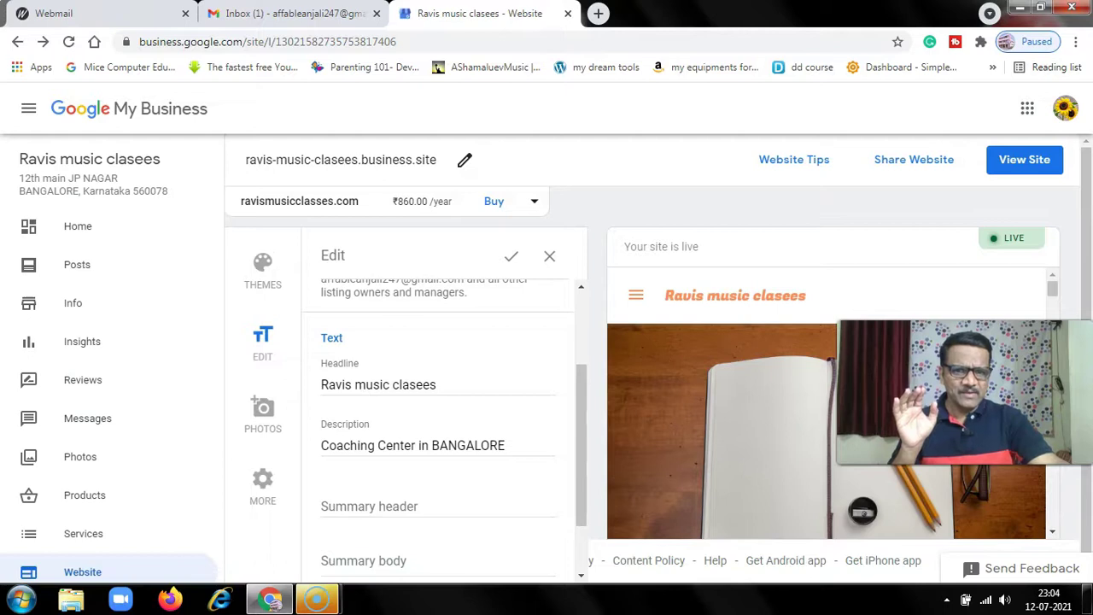
scroll(439, 410, down, 1)
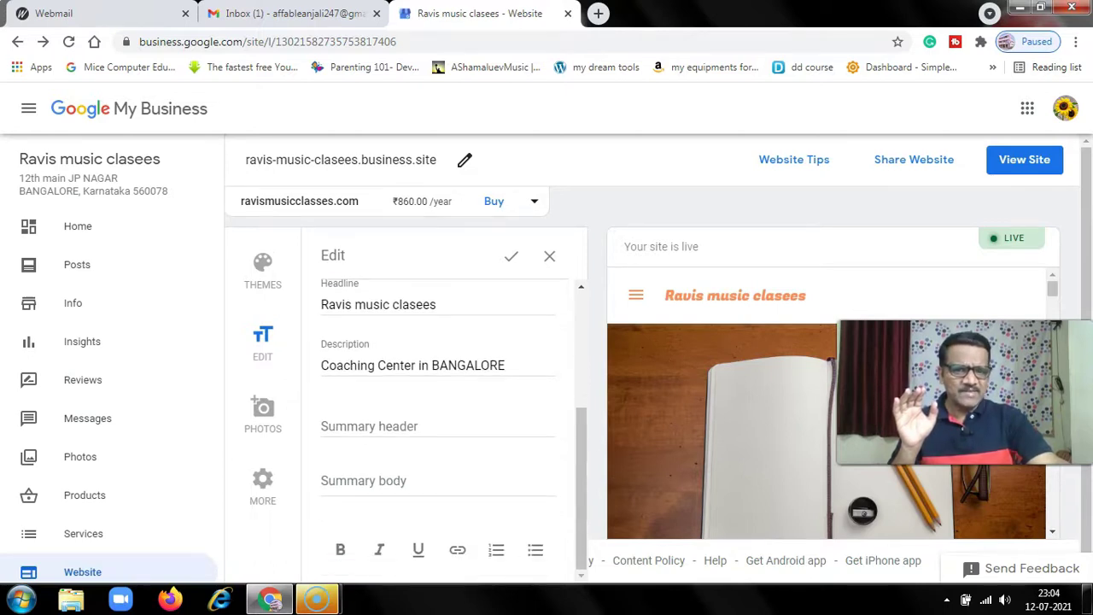
scroll(439, 410, up, 3)
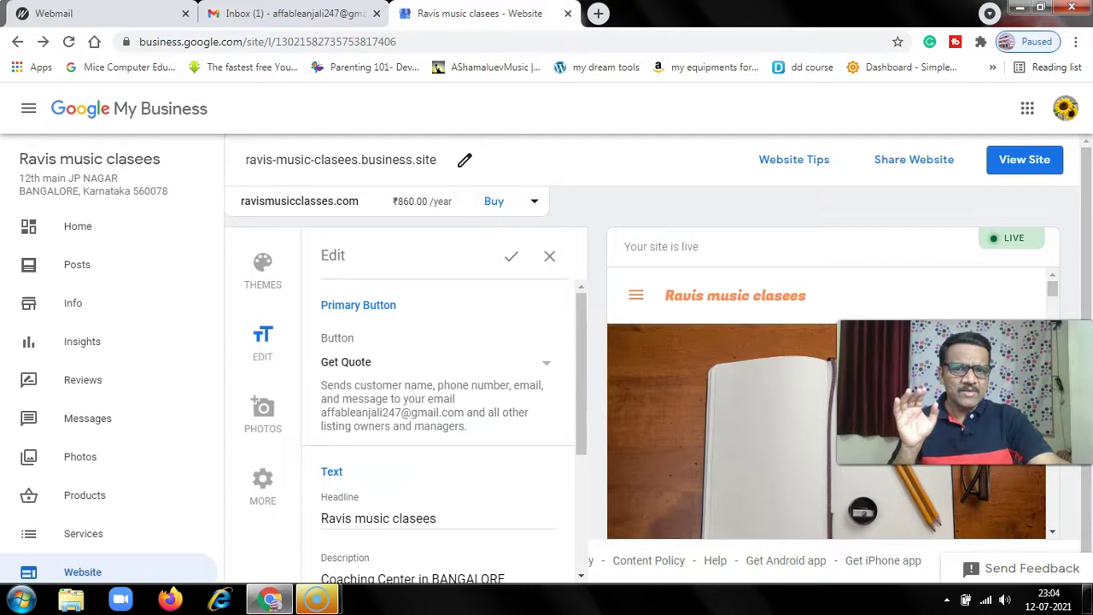
click(384, 361)
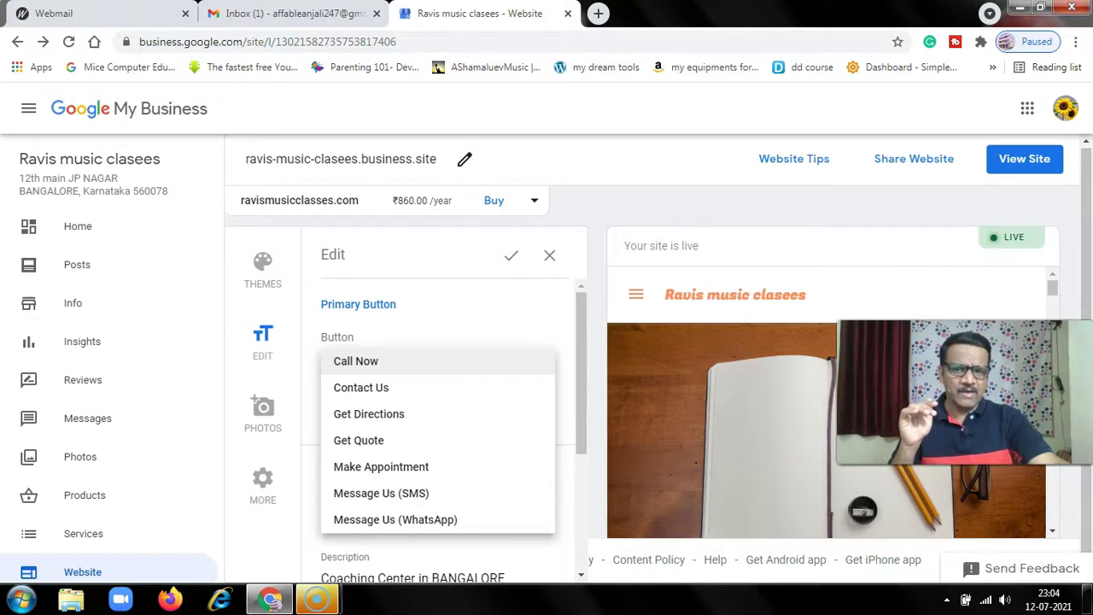
click(384, 361)
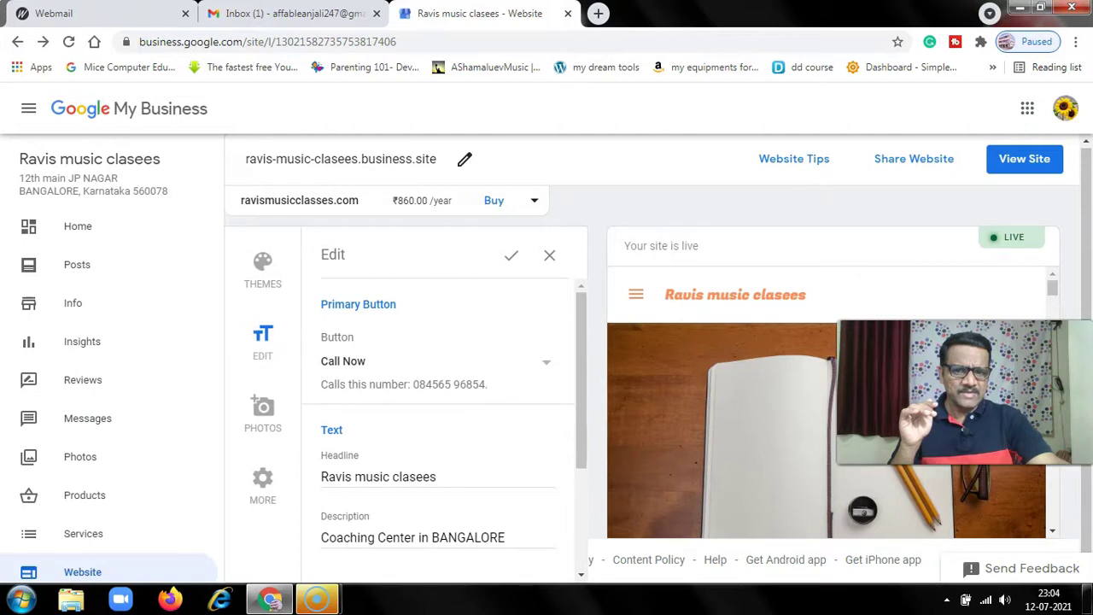
scroll(438, 410, down, 2)
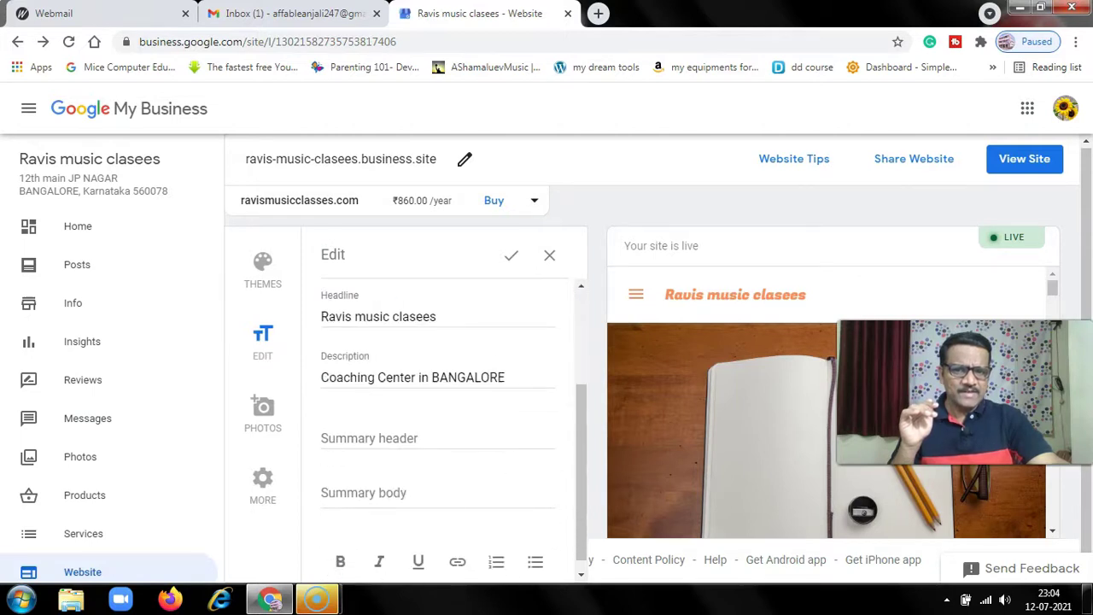
scroll(439, 410, up, 2)
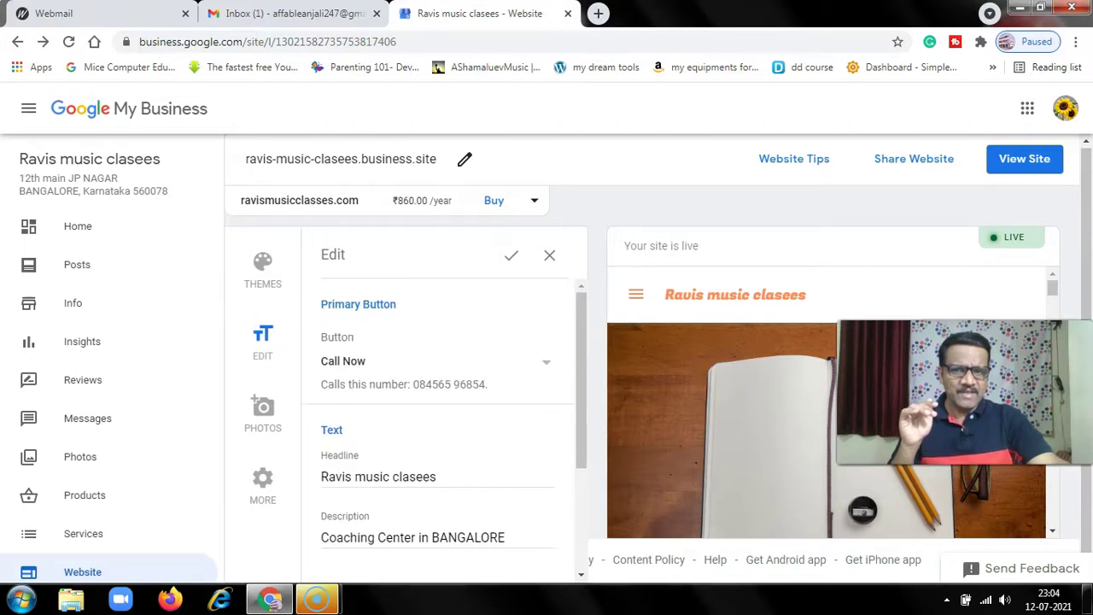
scroll(439, 410, down, 2)
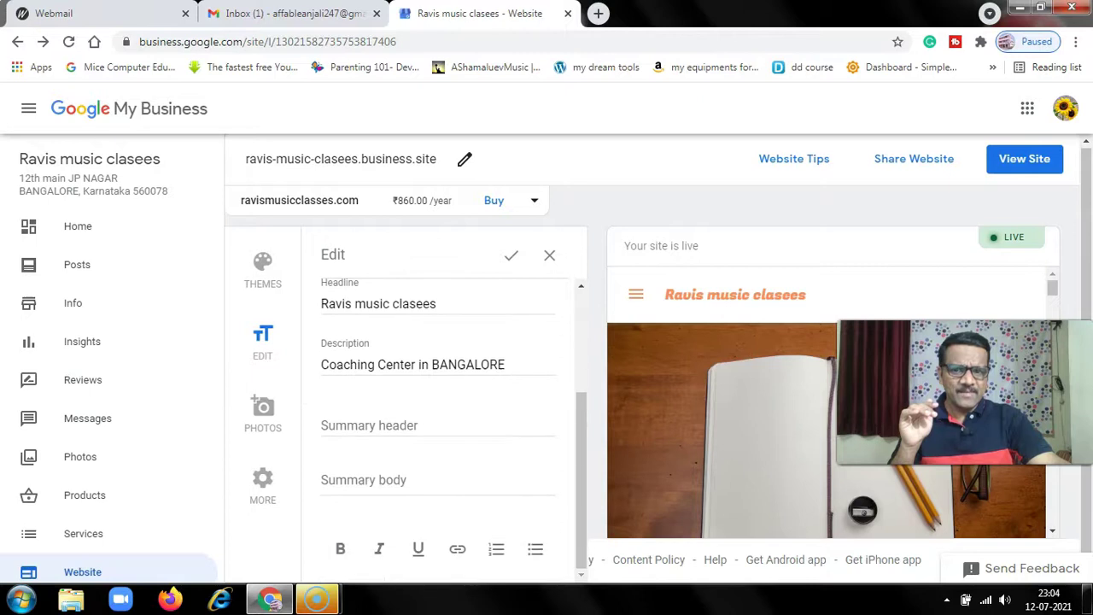
scroll(439, 409, up, 2)
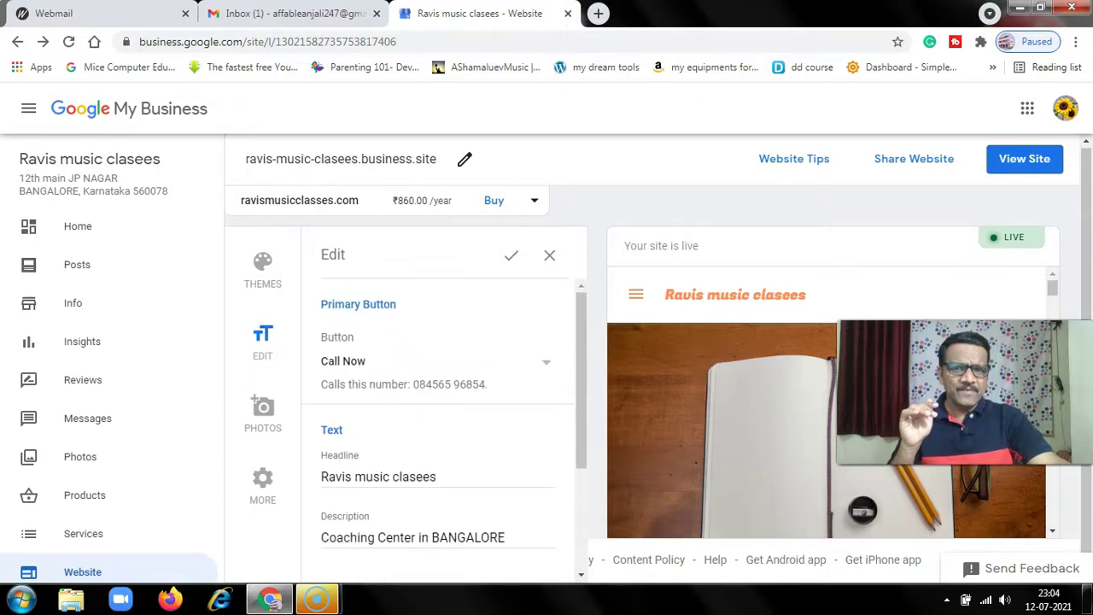
click(511, 254)
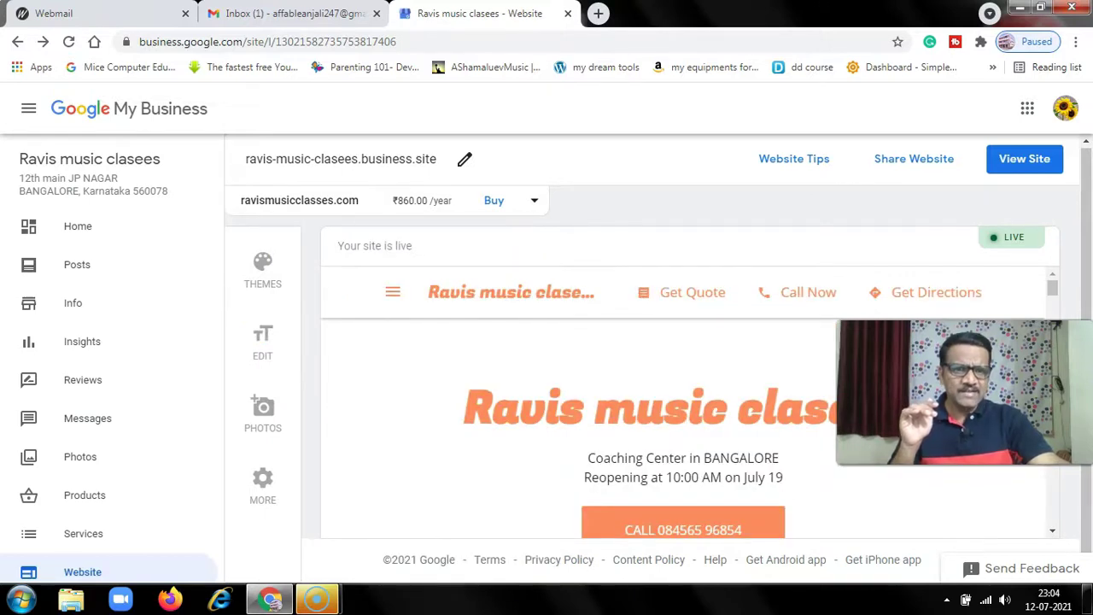
Step: Preview the available website themes and select Azure
click(262, 269)
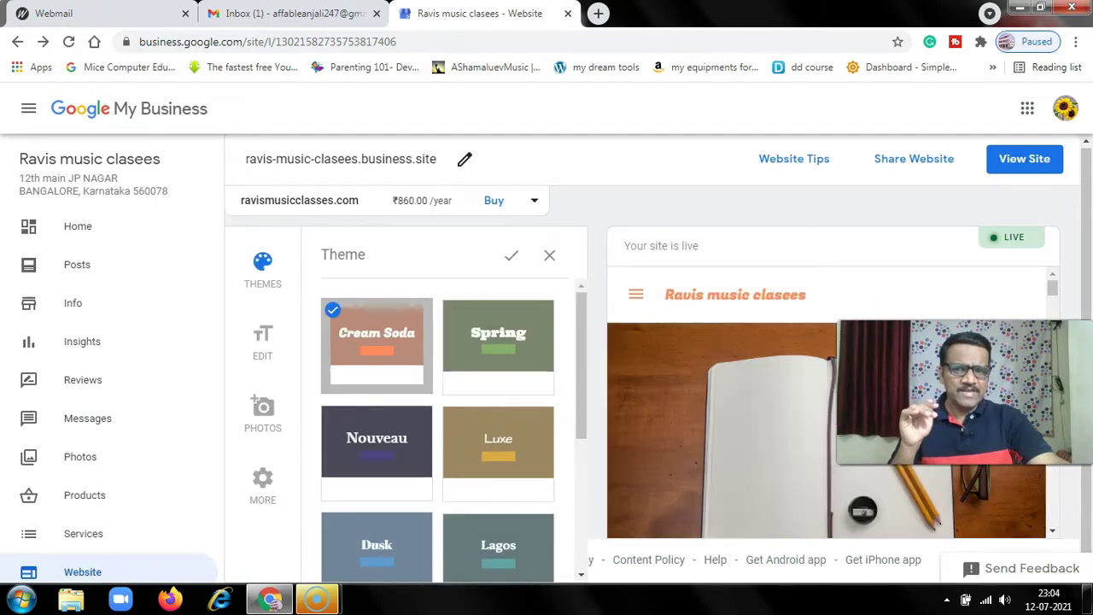
scroll(437, 427, down, 3)
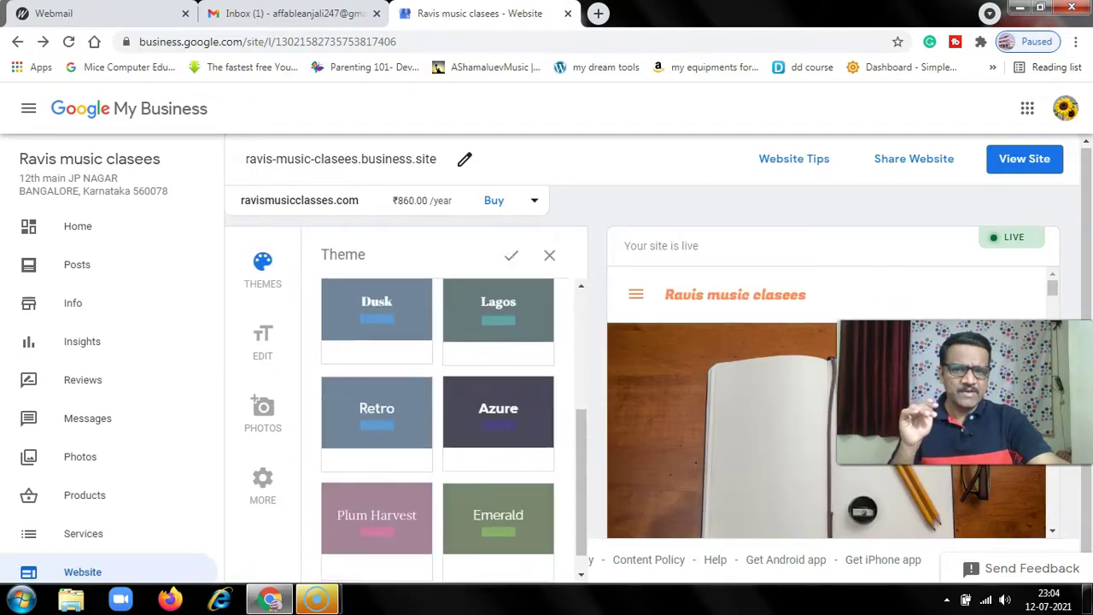
scroll(454, 430, down, 1)
click(498, 392)
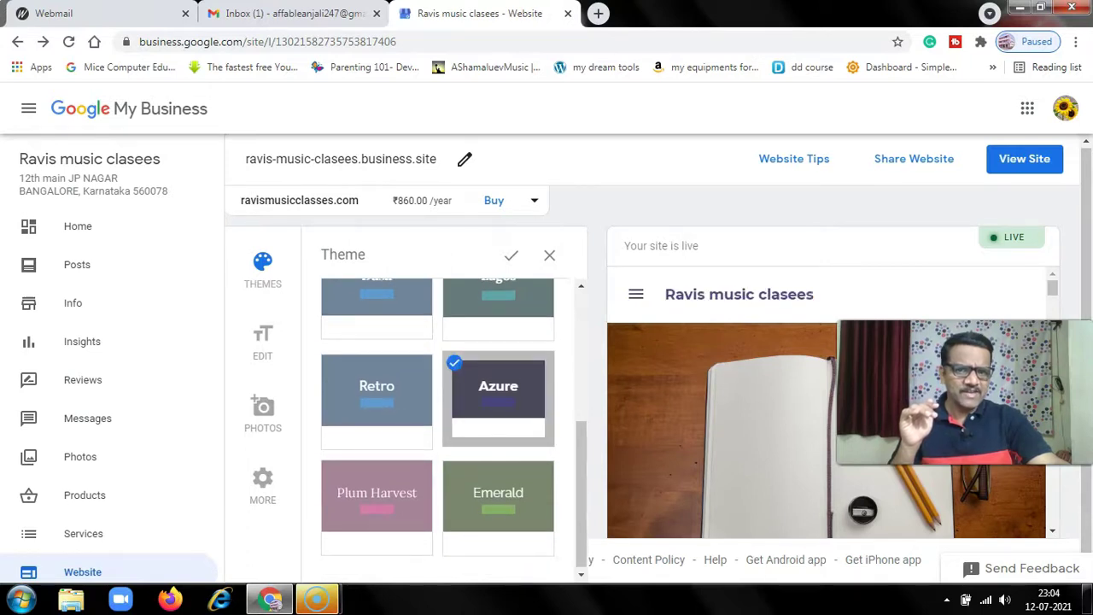
click(498, 507)
click(498, 398)
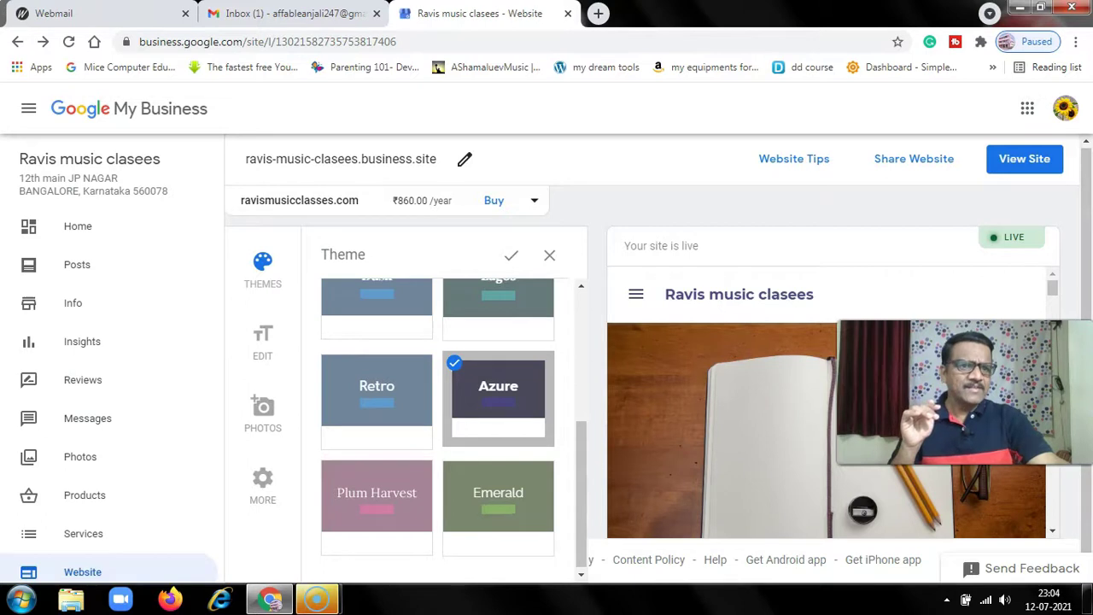
Step: View the published site, return to the website editor and close the theme choices with Azure applied
click(1023, 159)
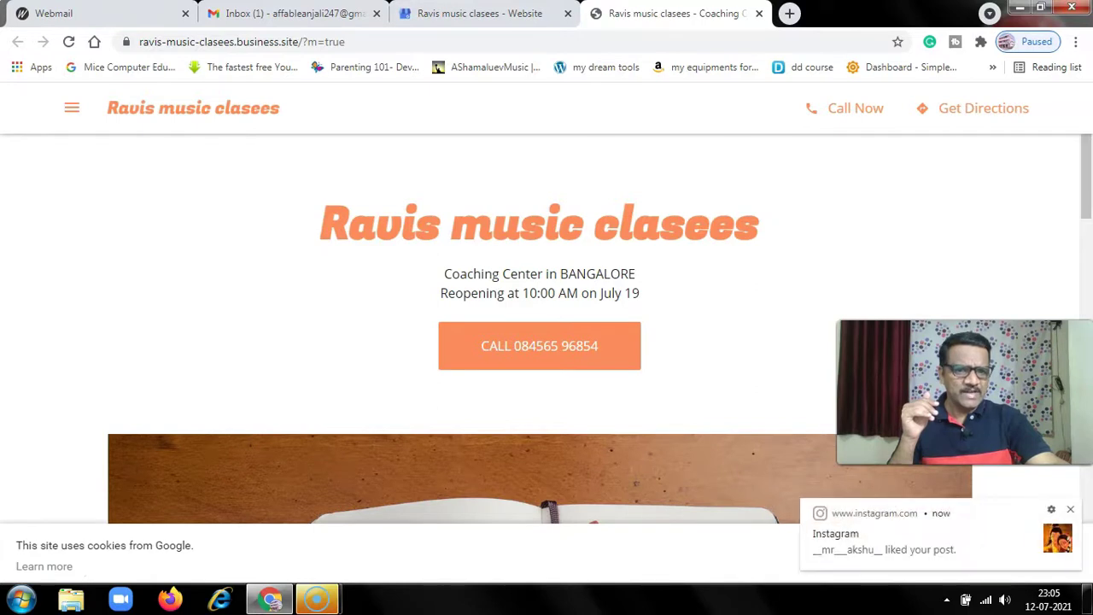
scroll(547, 342, down, 2)
scroll(546, 342, up, 2)
click(478, 14)
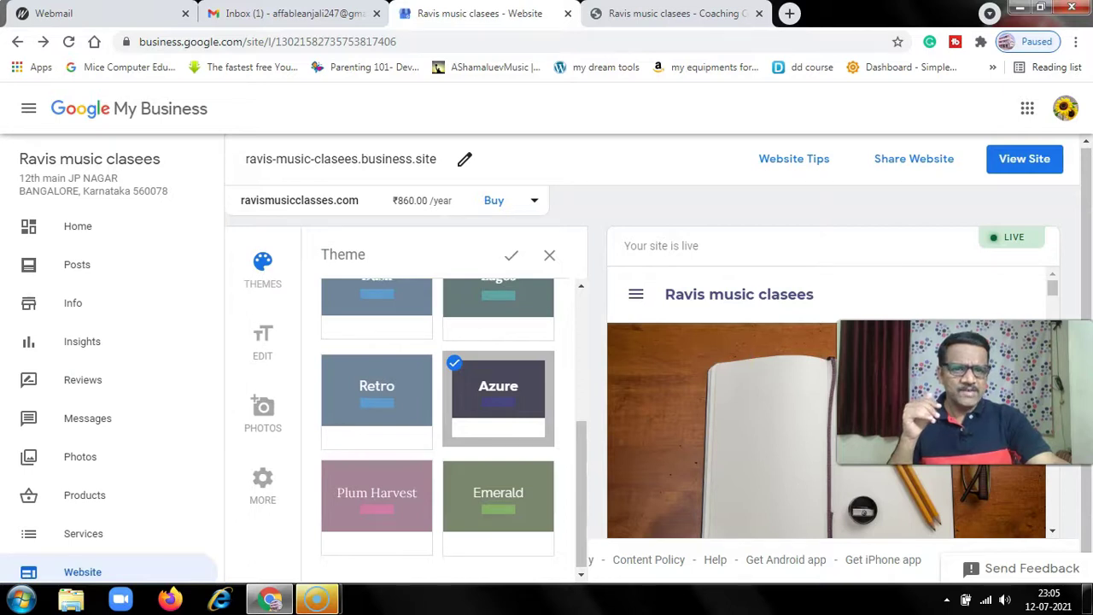
key(Escape)
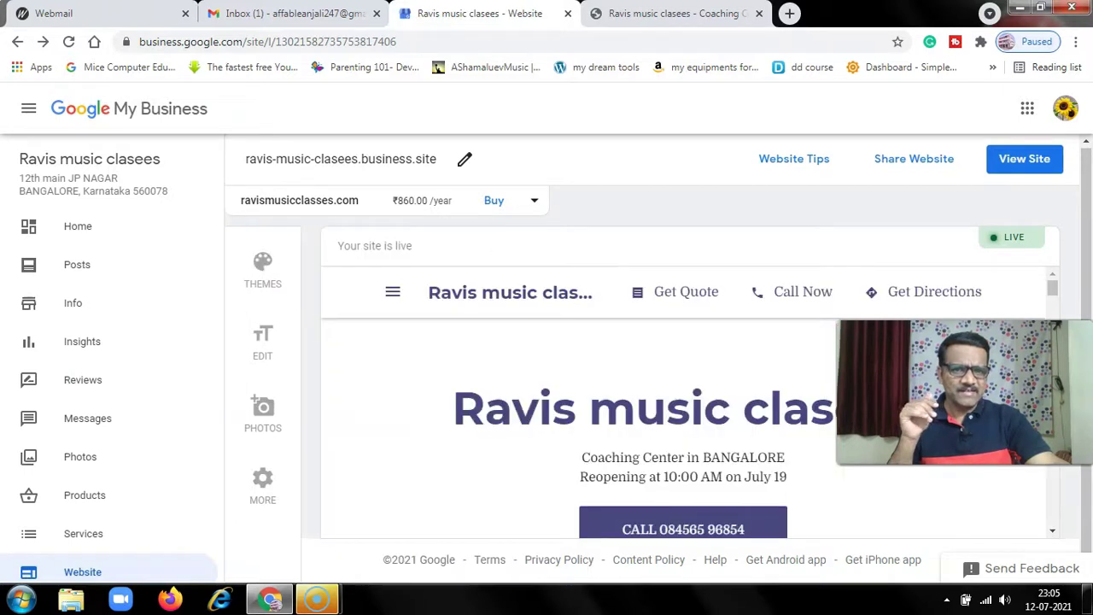
Step: Replace the website's header photo with the moti1 image from the Desktop and check the site preview
scroll(682, 402, down, 8)
scroll(682, 401, up, 2)
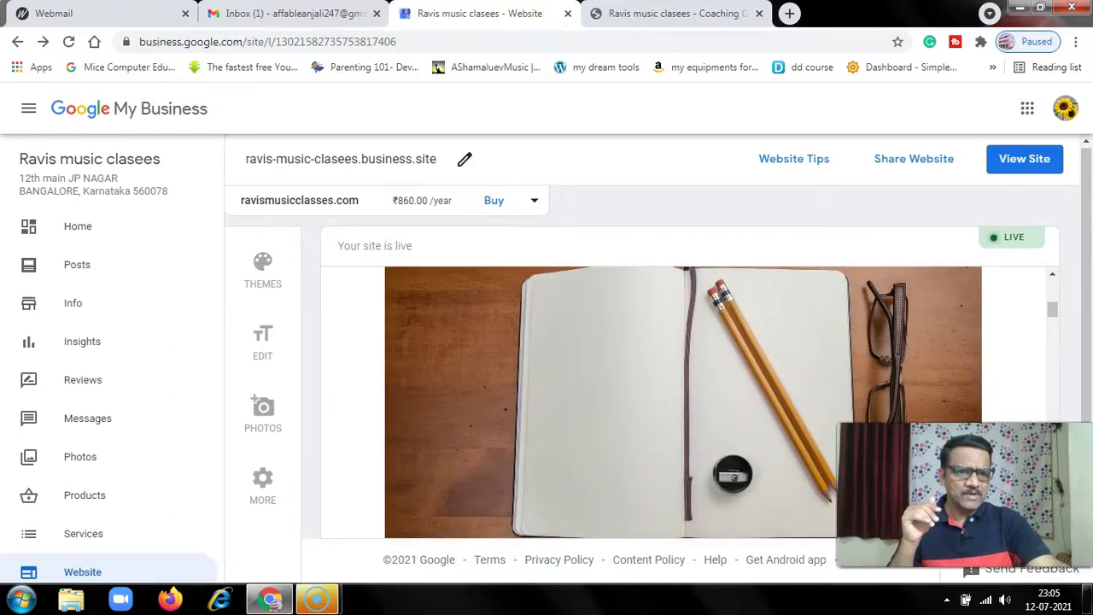
scroll(683, 402, up, 1)
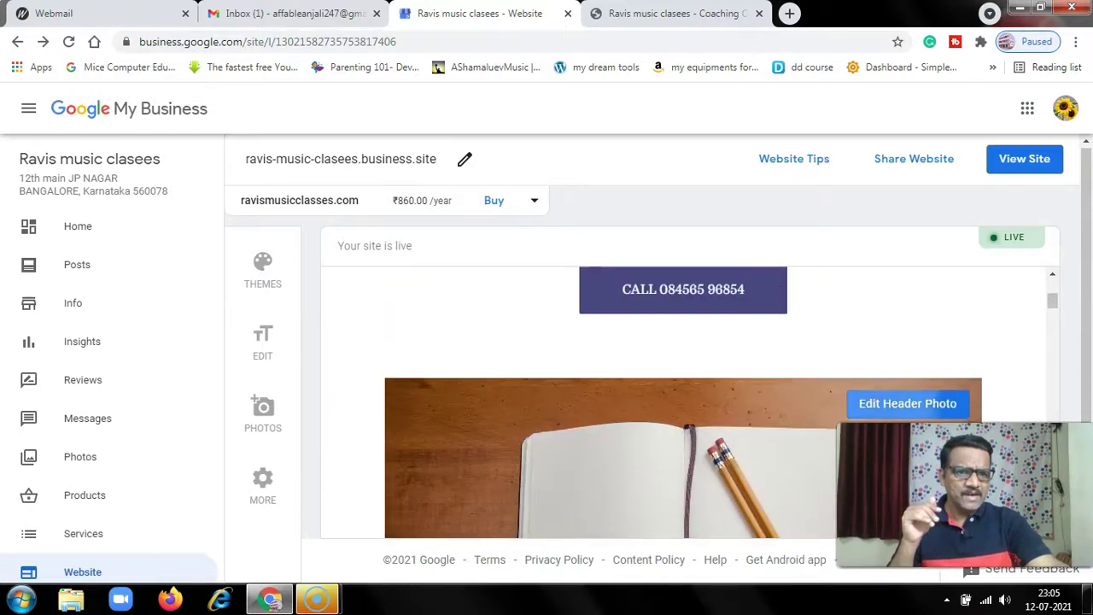
click(906, 403)
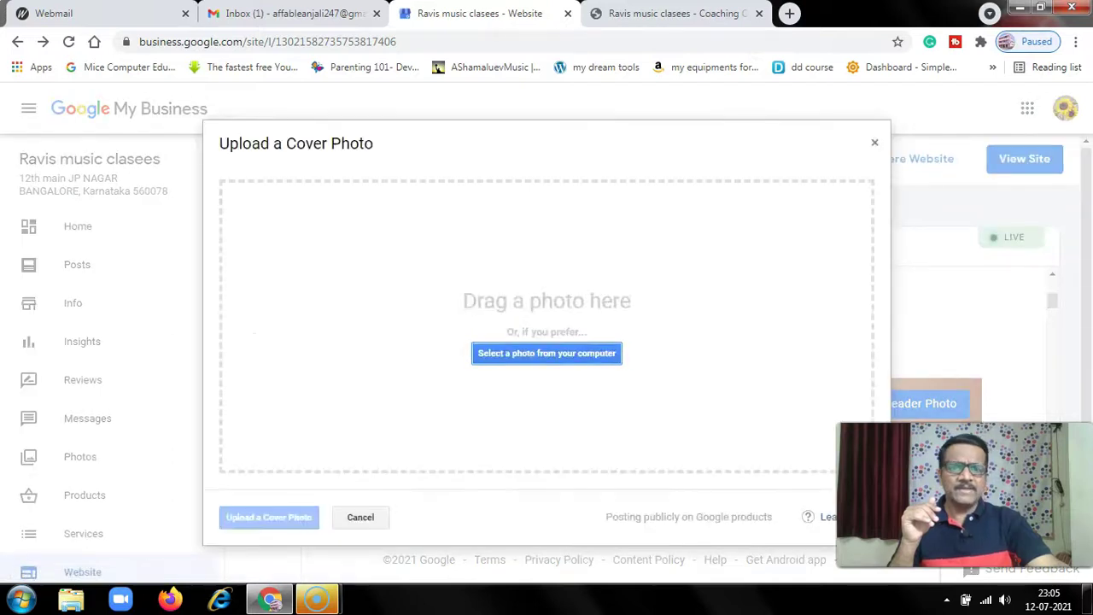
click(546, 353)
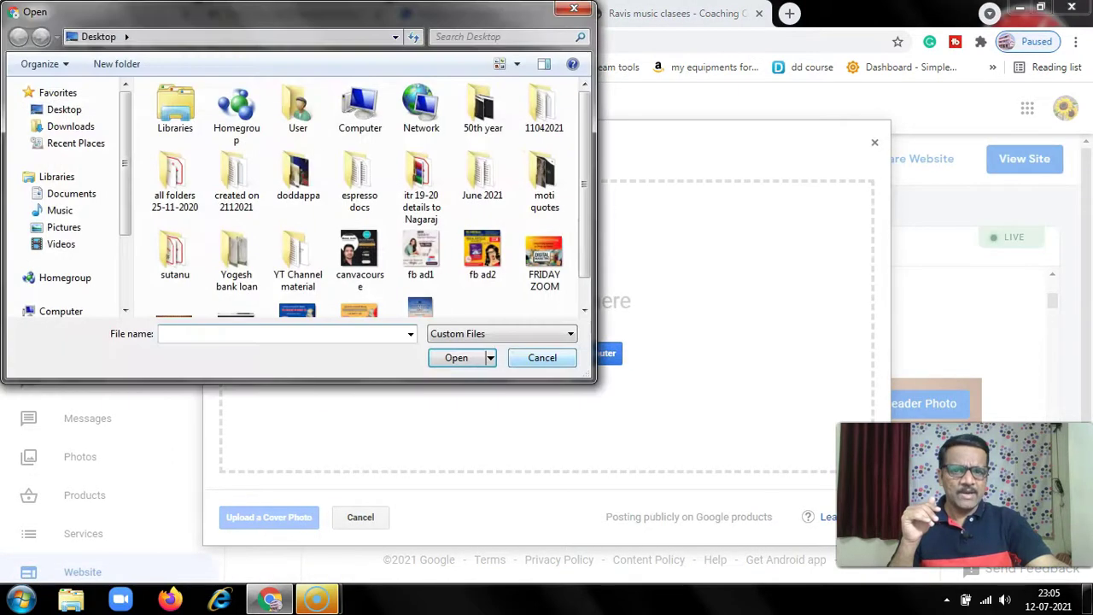
scroll(354, 197, down, 1)
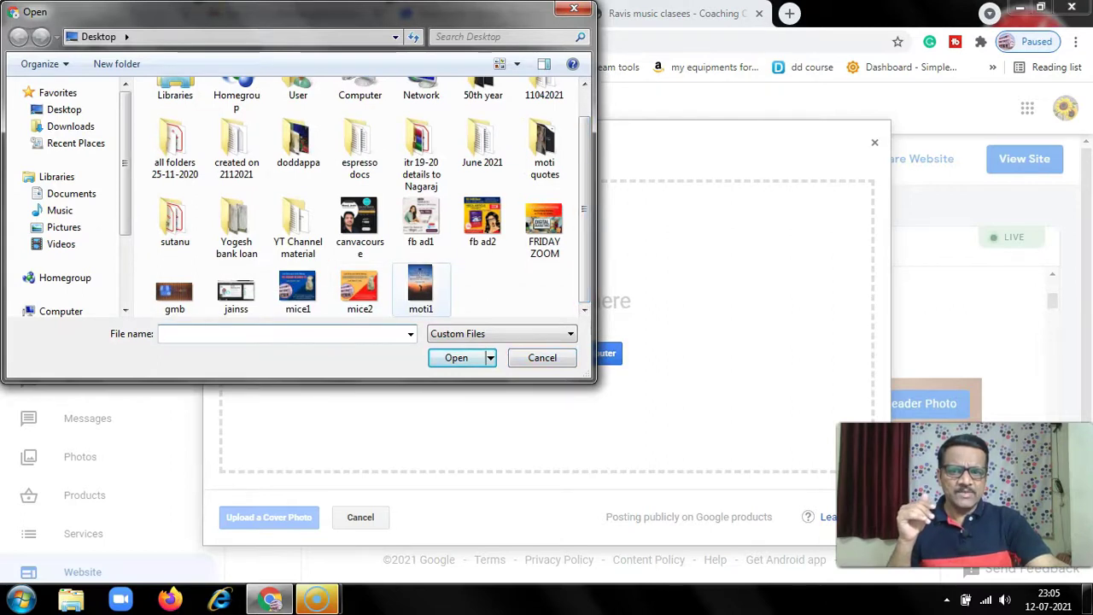
click(419, 291)
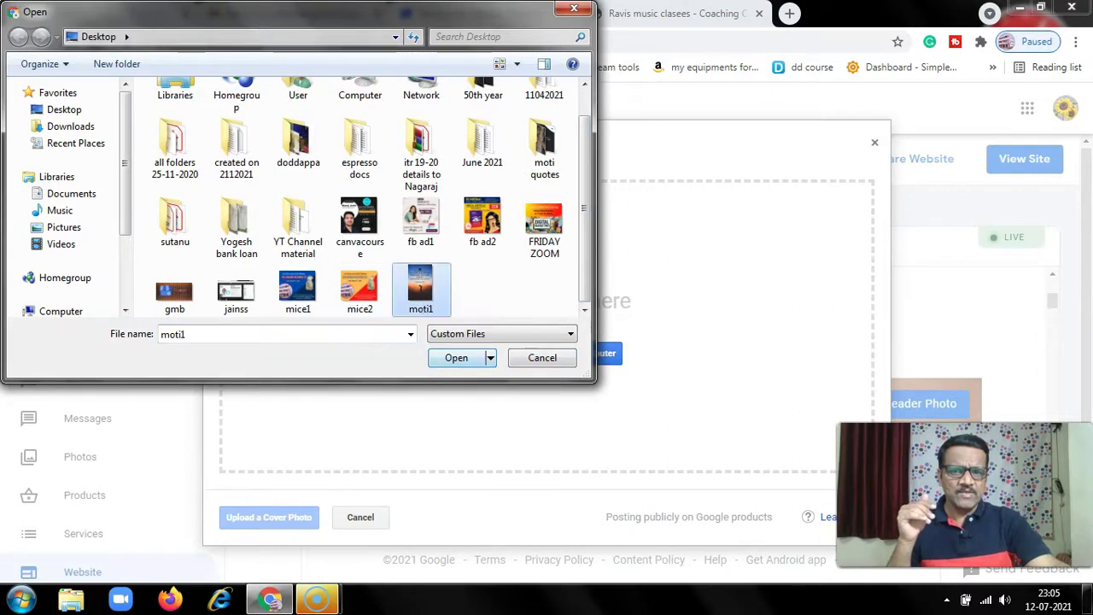
click(456, 357)
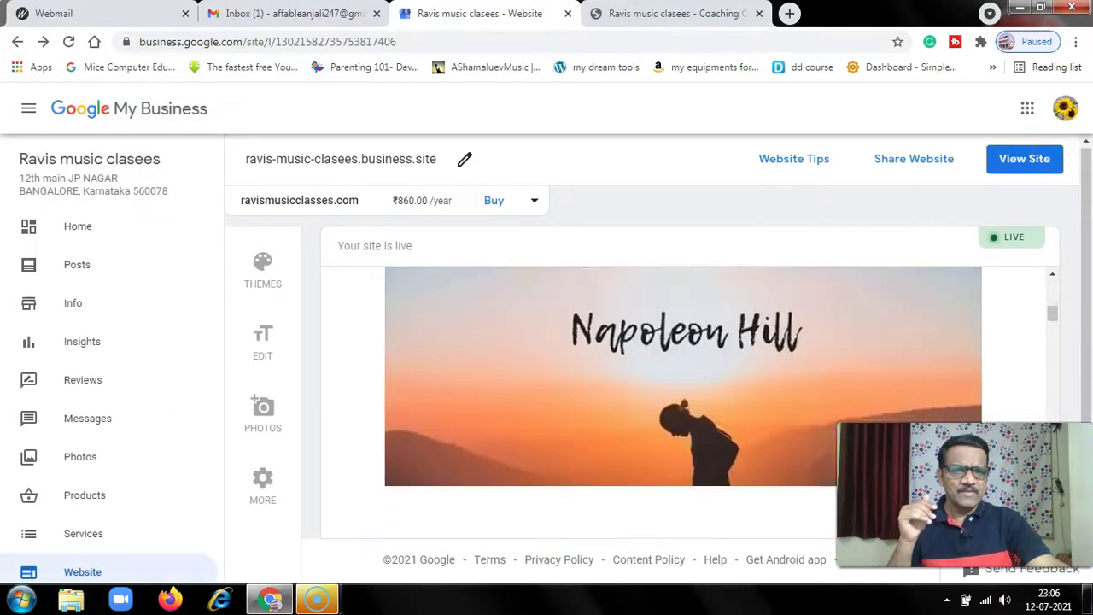
scroll(683, 401, down, 7)
scroll(683, 401, up, 1)
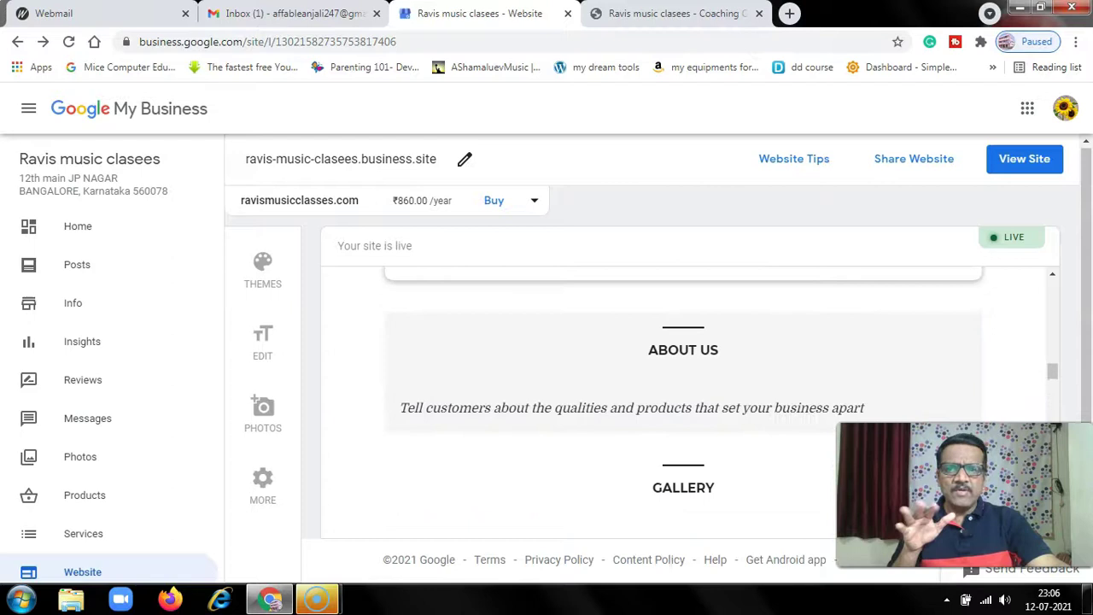
Step: Look over the theme choices, the empty summary header and body fields, and the gallery image upload, closing them without changes
click(262, 269)
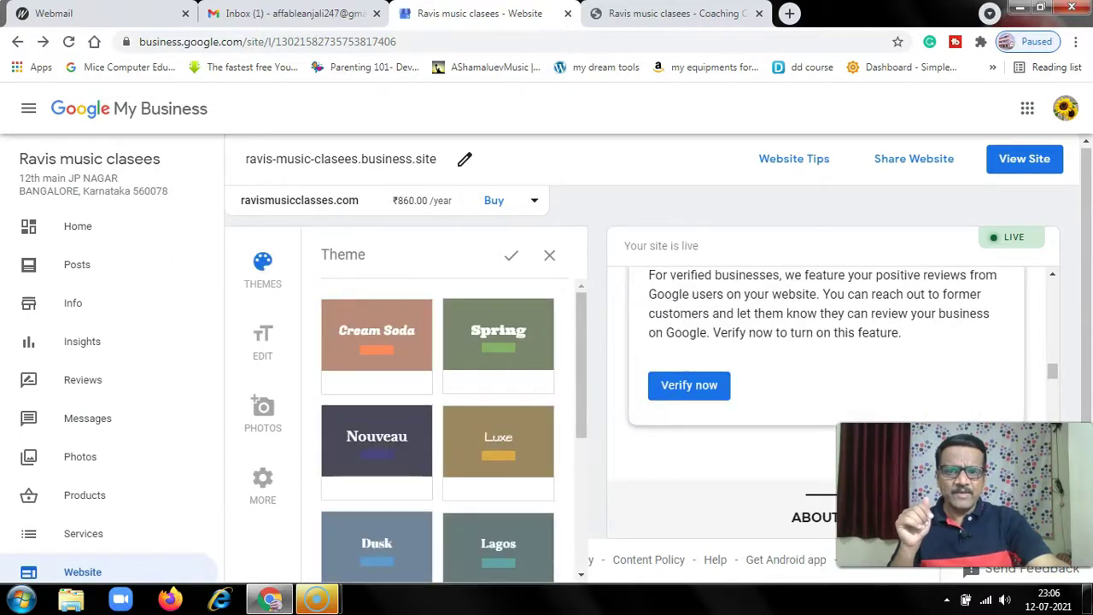
click(262, 341)
scroll(437, 427, down, 2)
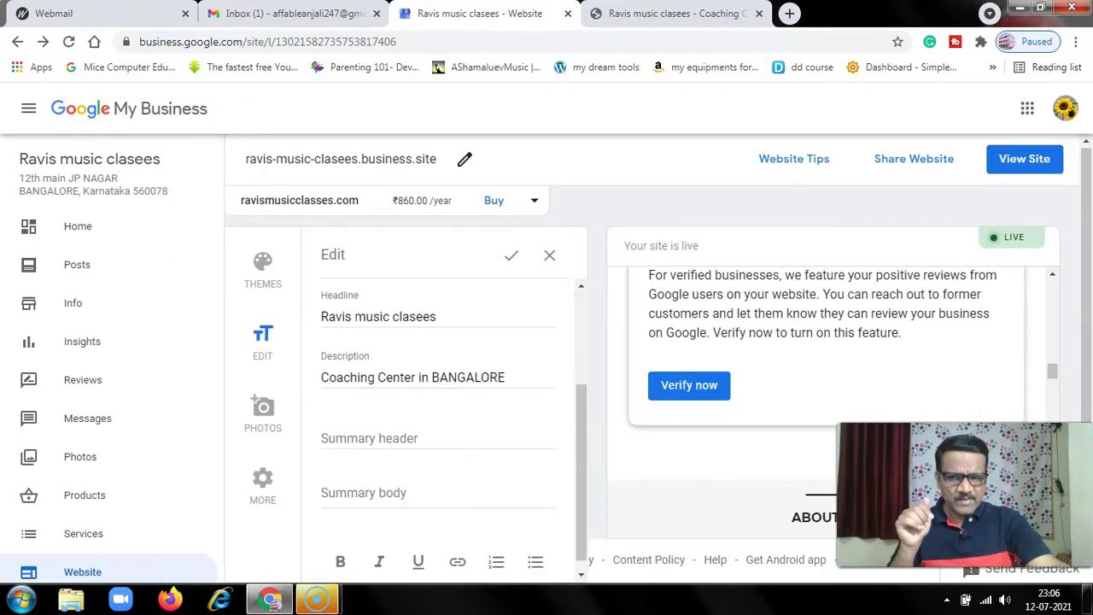
scroll(440, 427, down, 1)
click(322, 425)
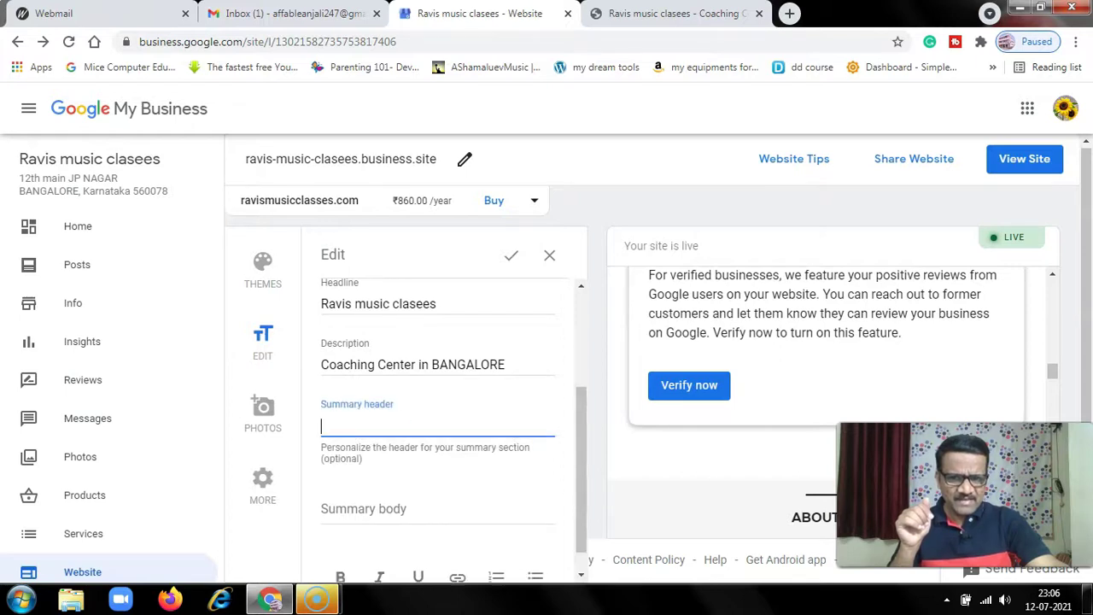
click(363, 509)
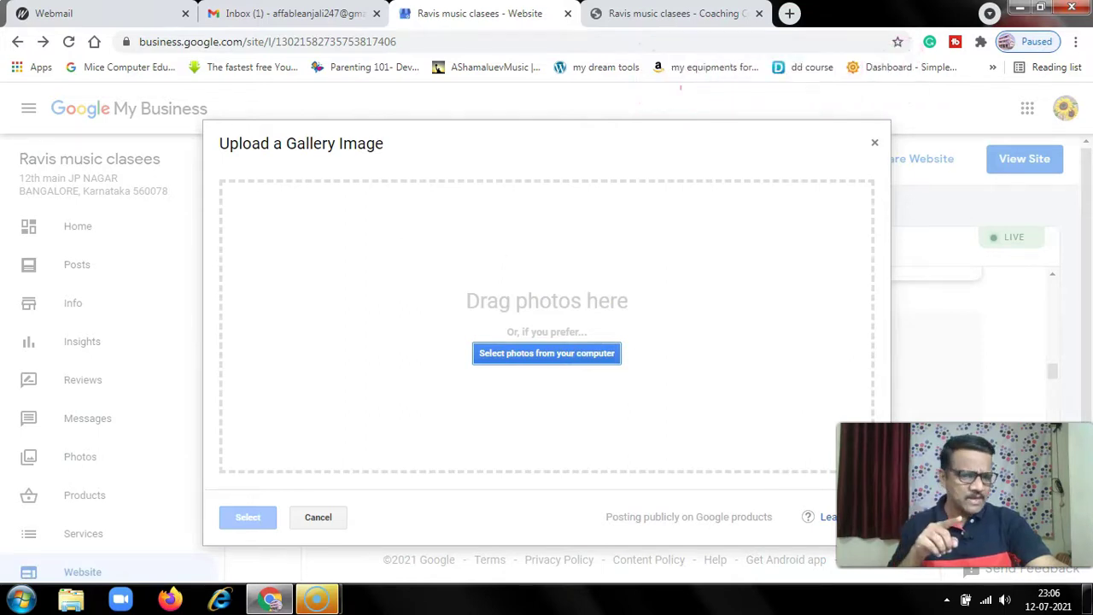
click(874, 142)
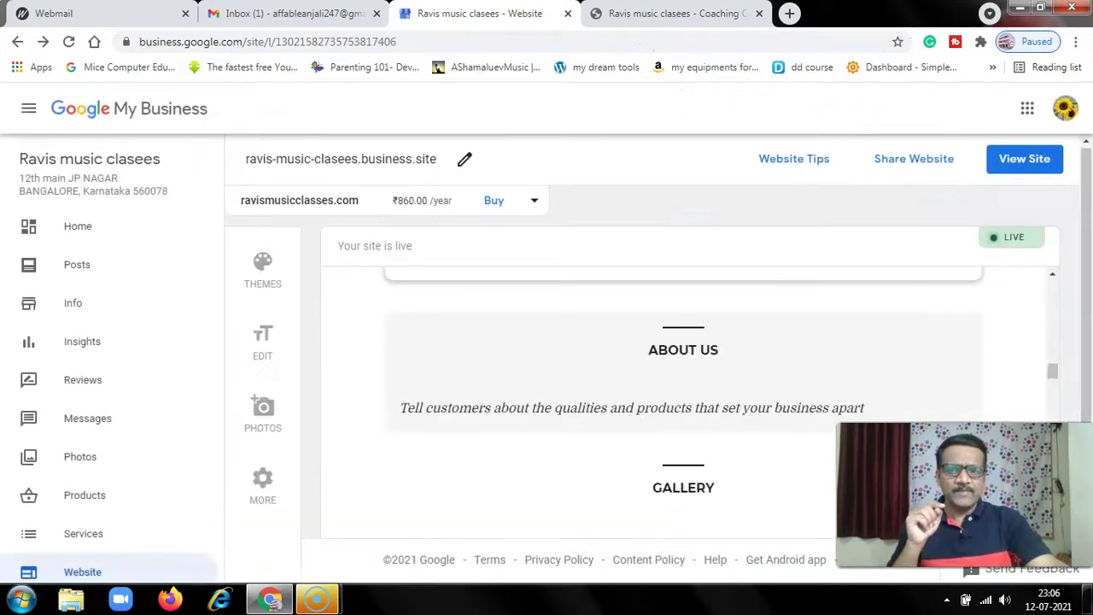
Step: Examine the additional website settings again, from publishing and Search and Maps verification to getting customers
click(262, 485)
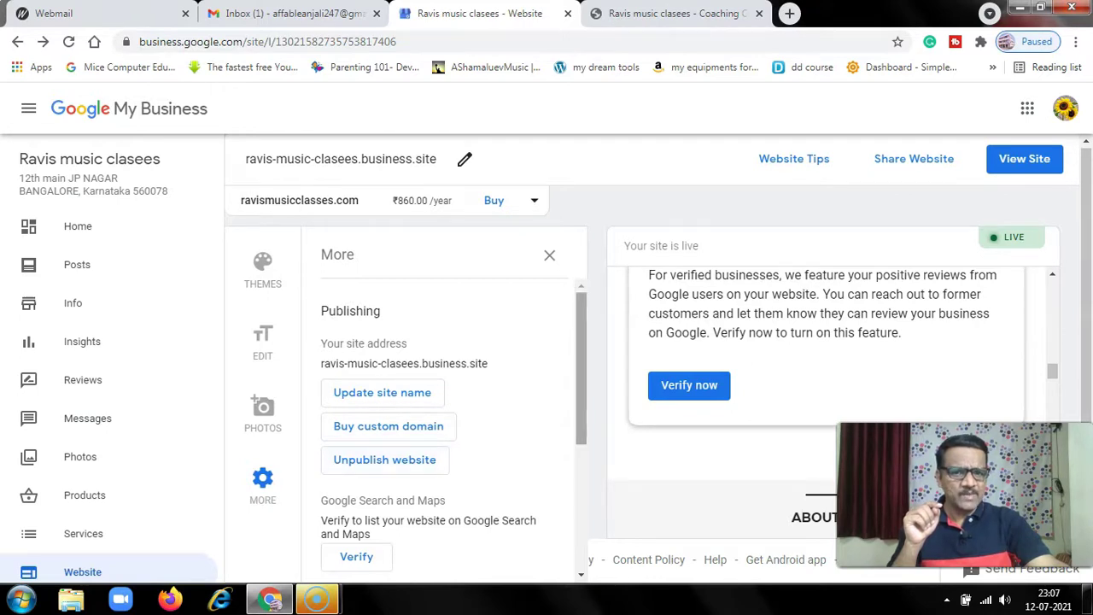
scroll(444, 426, down, 2)
scroll(444, 427, up, 1)
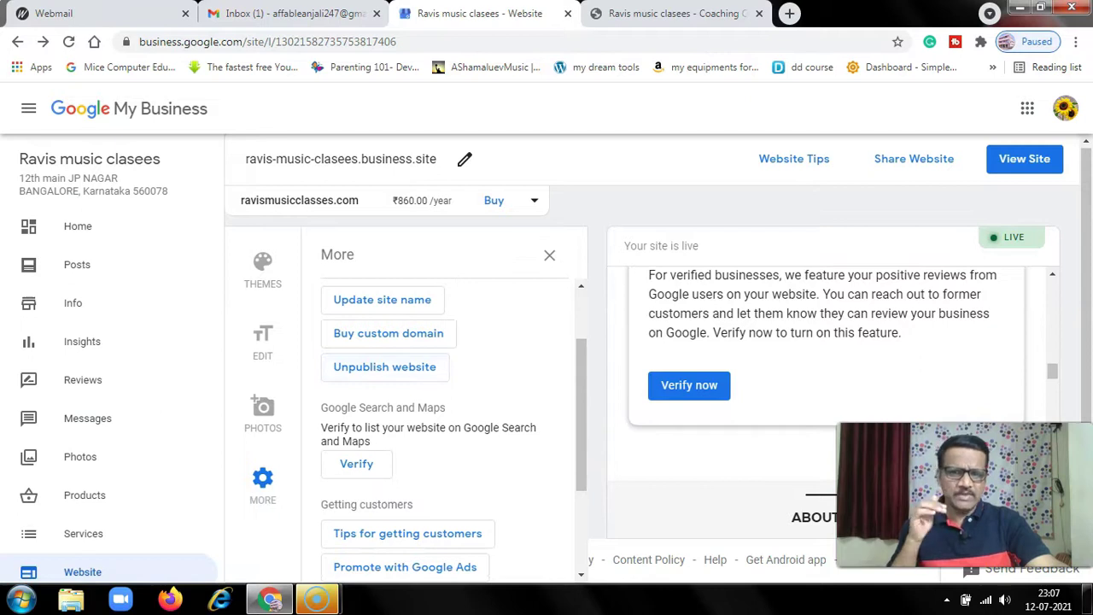
scroll(439, 427, down, 2)
scroll(440, 427, up, 3)
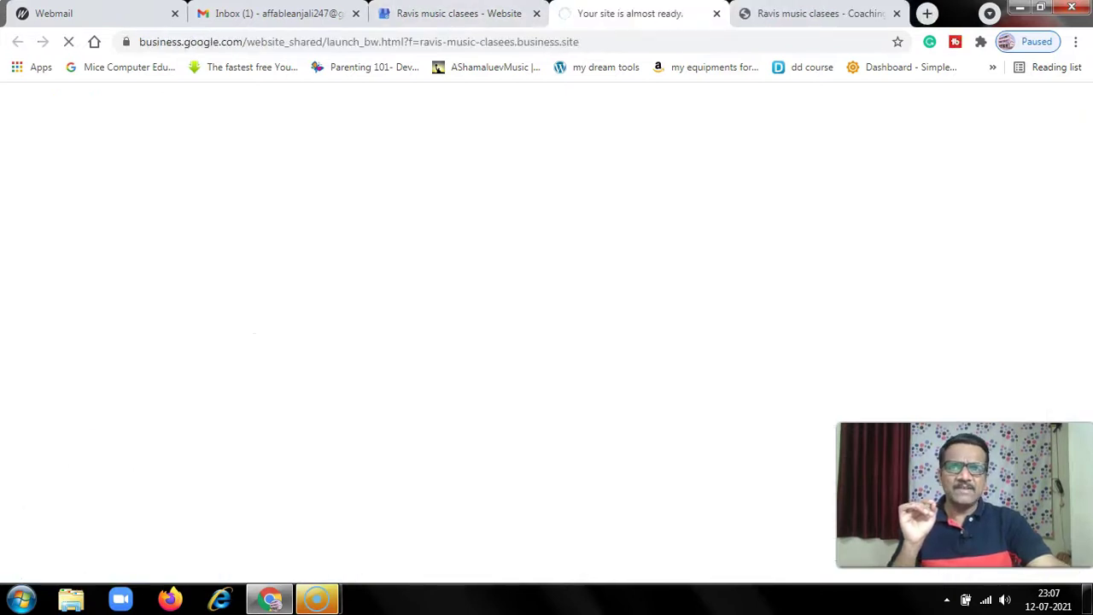
Step: Look through the published site from the header photo to the gallery, map and business hours, and close its tab
scroll(539, 333, down, 3)
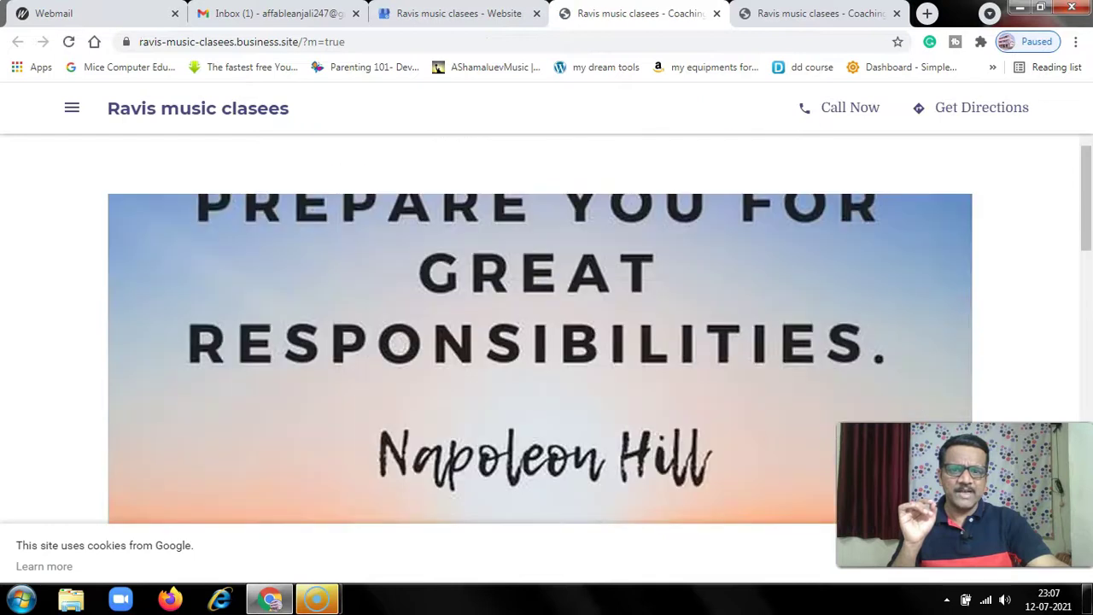
scroll(547, 341, down, 15)
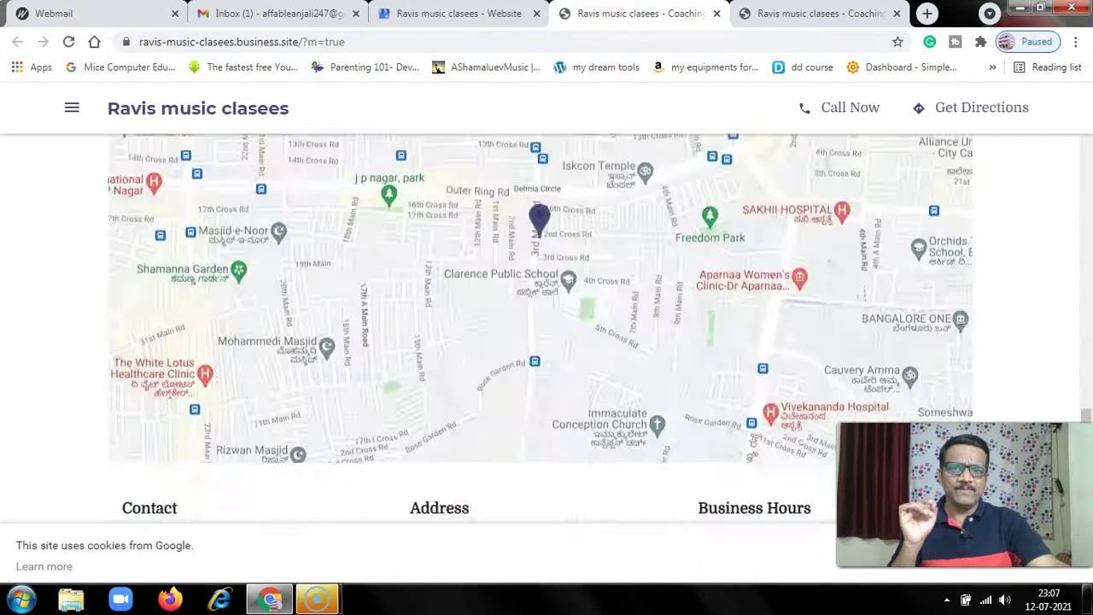
scroll(546, 342, up, 3)
scroll(540, 329, up, 4)
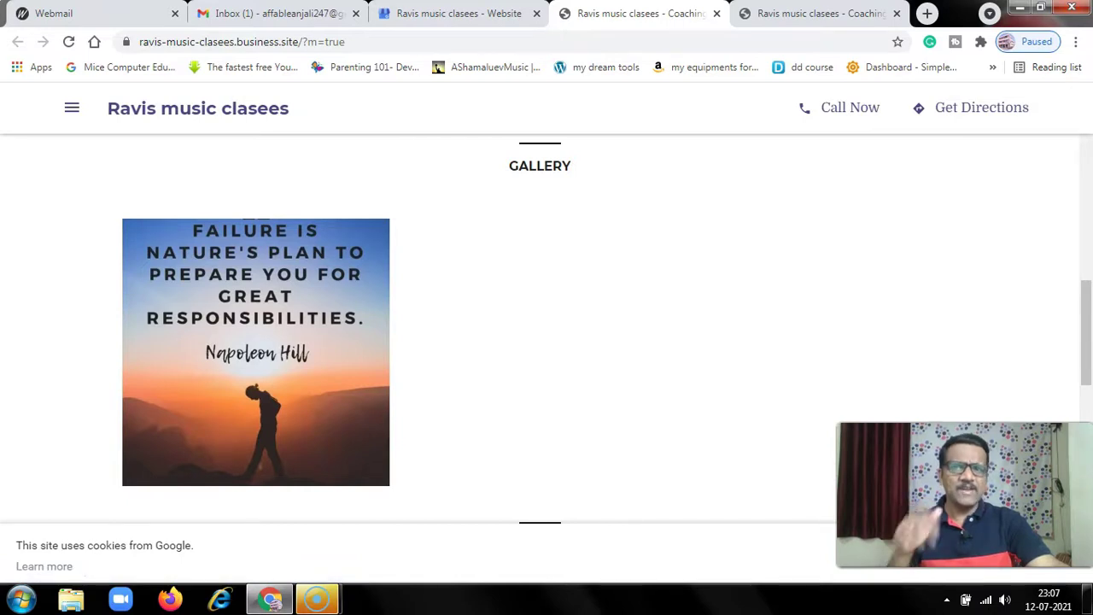
scroll(540, 329, down, 7)
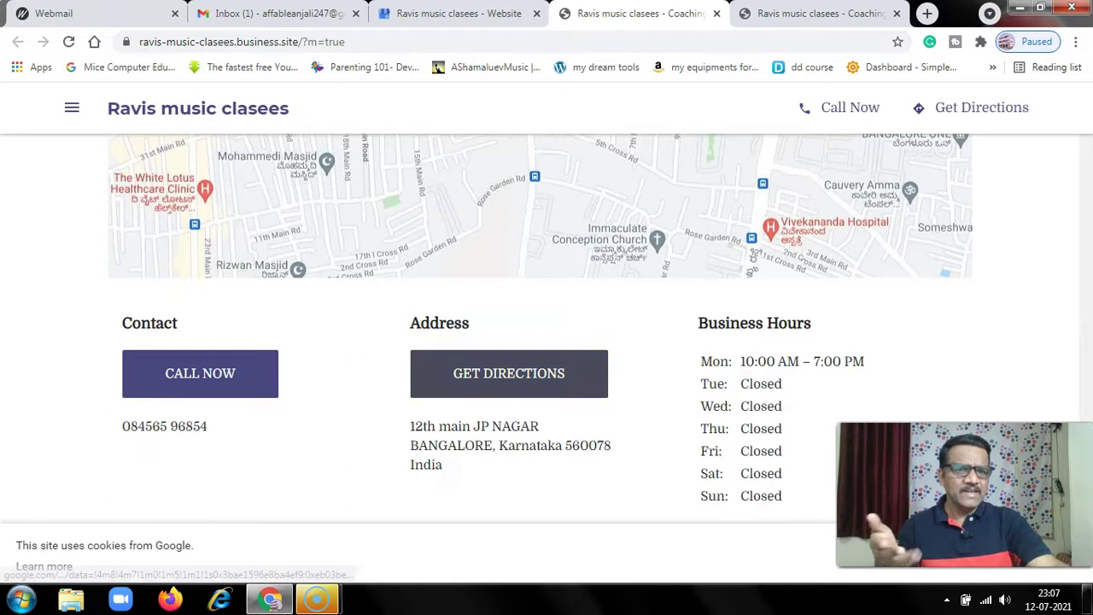
scroll(540, 328, up, 10)
scroll(450, 134, up, 8)
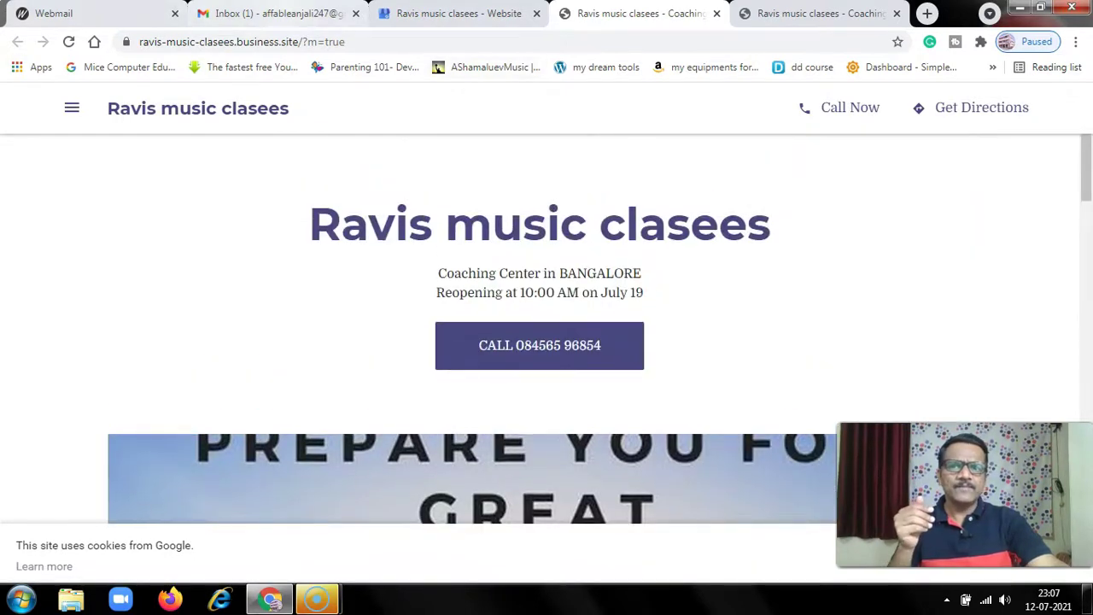
click(444, 13)
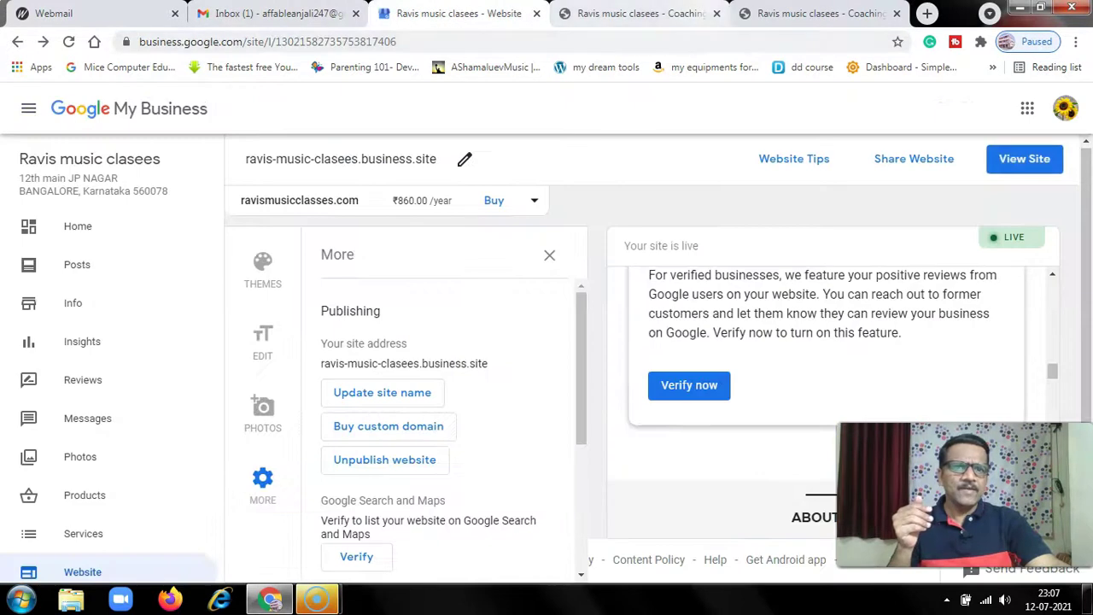
click(716, 13)
Step: Review the business's user management, including the add-users form and its Owner, Manager and Site manager roles, and close it without inviting anyone
scroll(98, 418, down, 3)
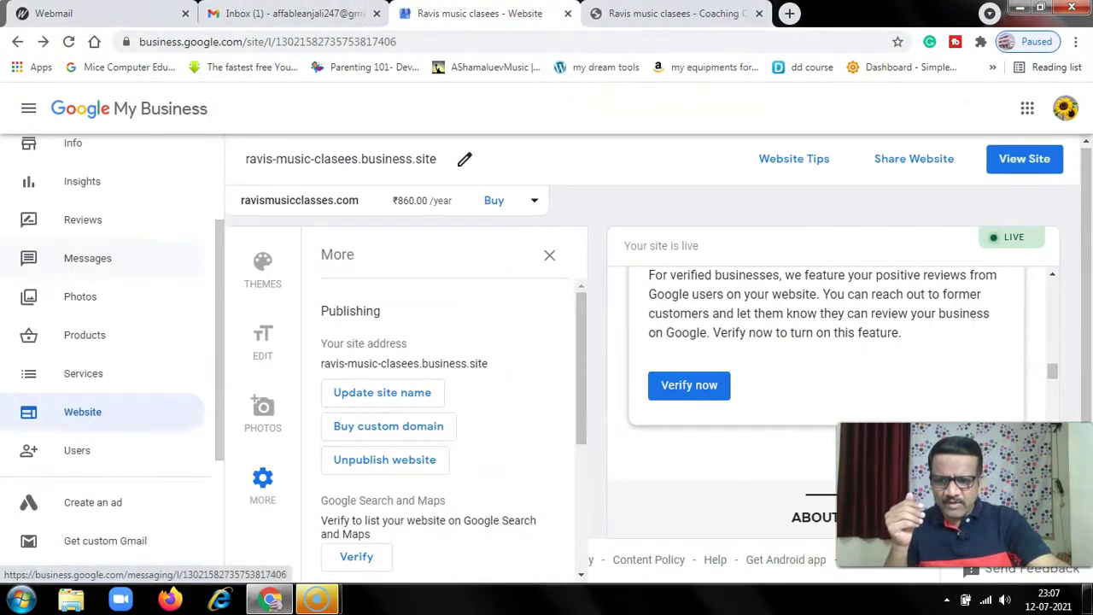
scroll(98, 418, down, 3)
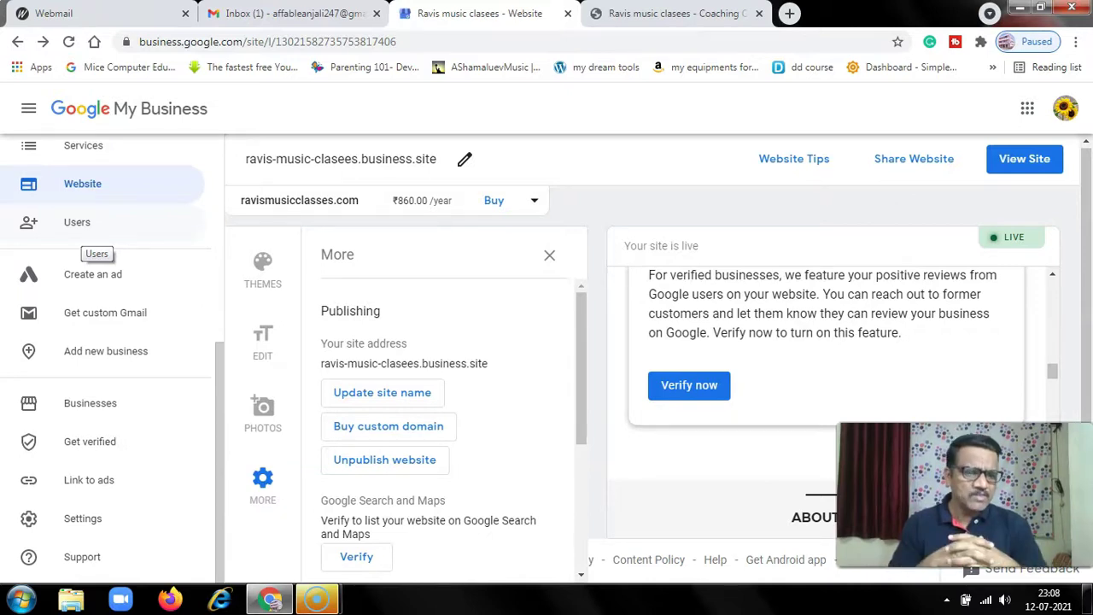
click(77, 224)
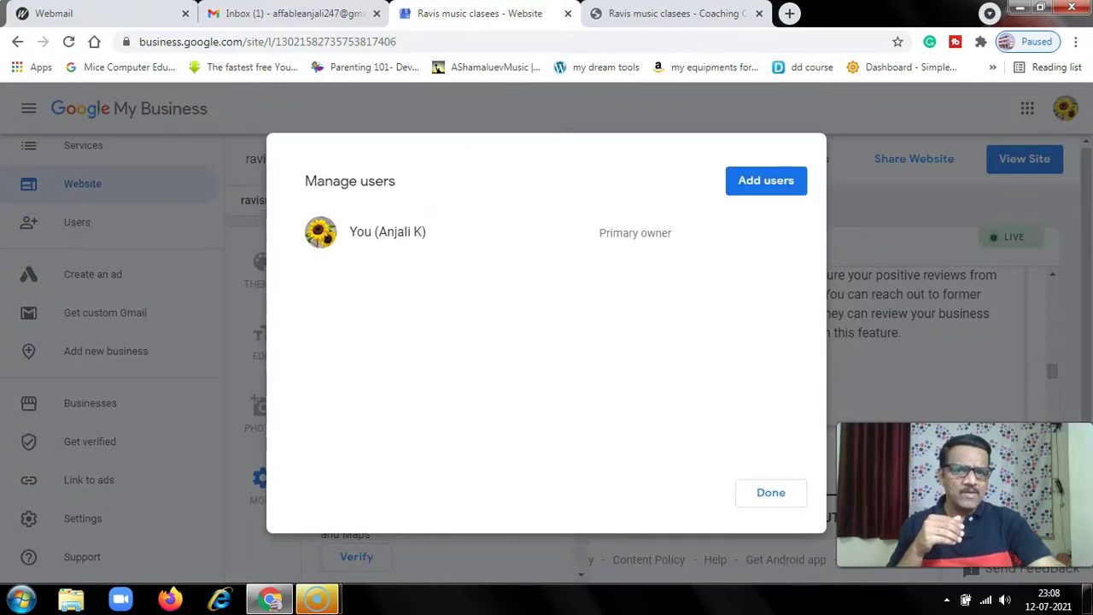
click(766, 180)
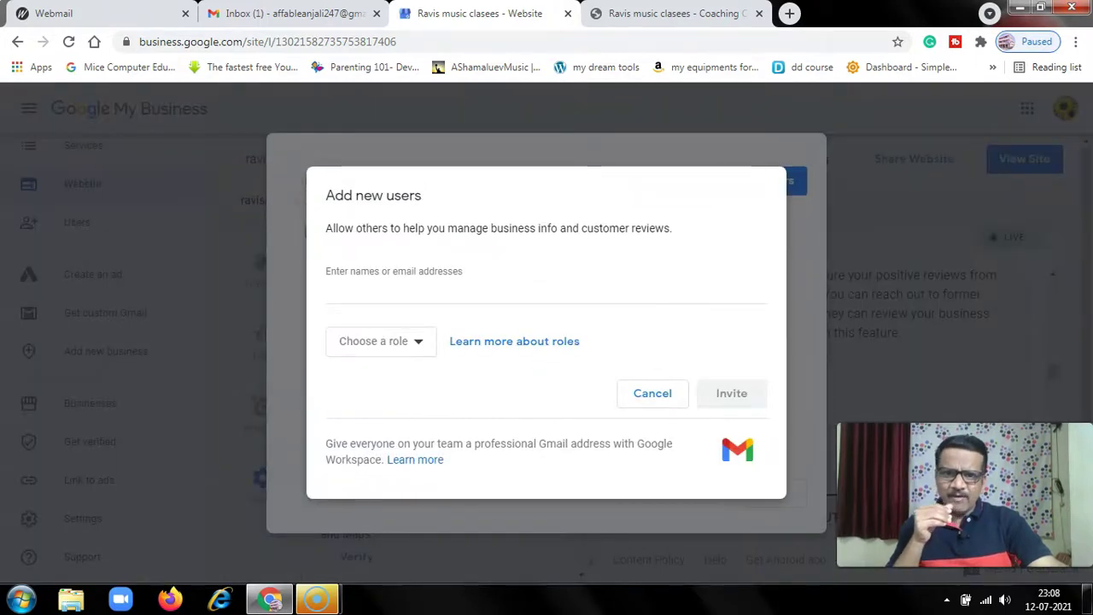
click(327, 292)
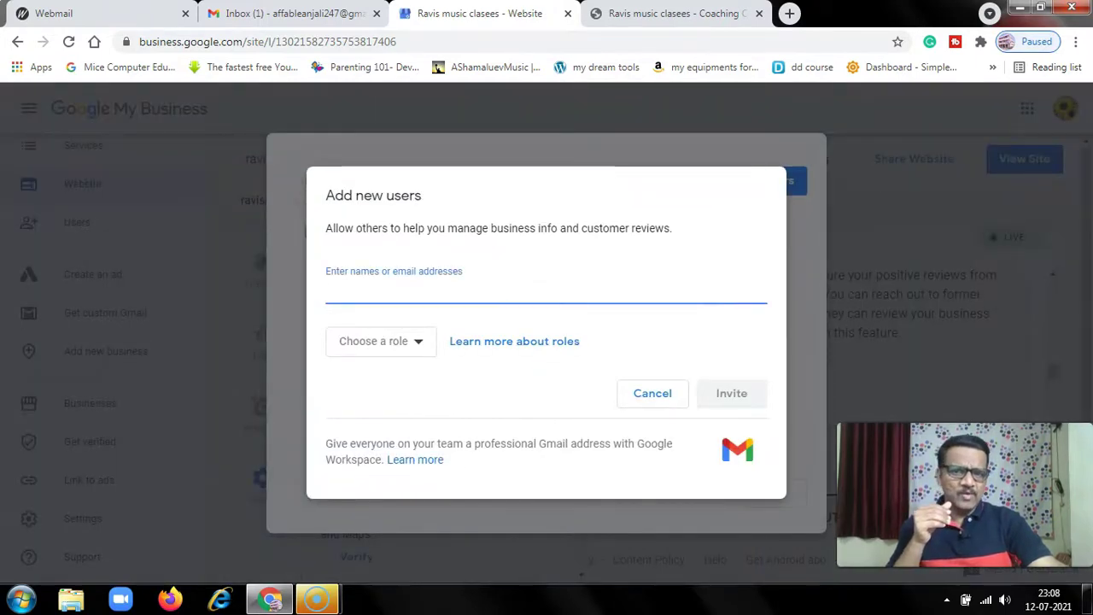
click(380, 340)
click(362, 398)
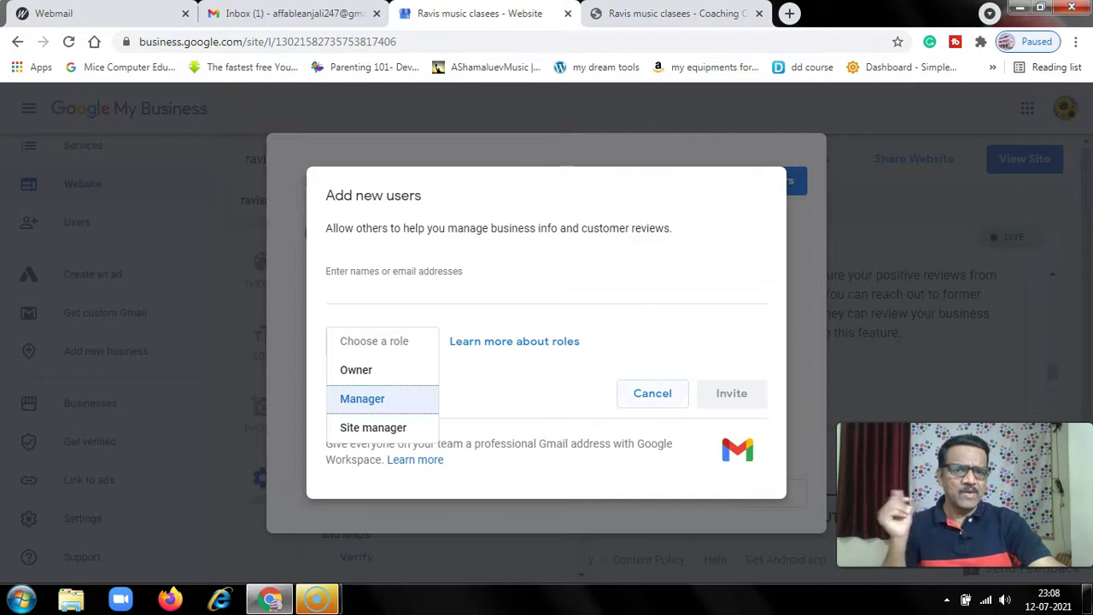
click(652, 392)
click(652, 393)
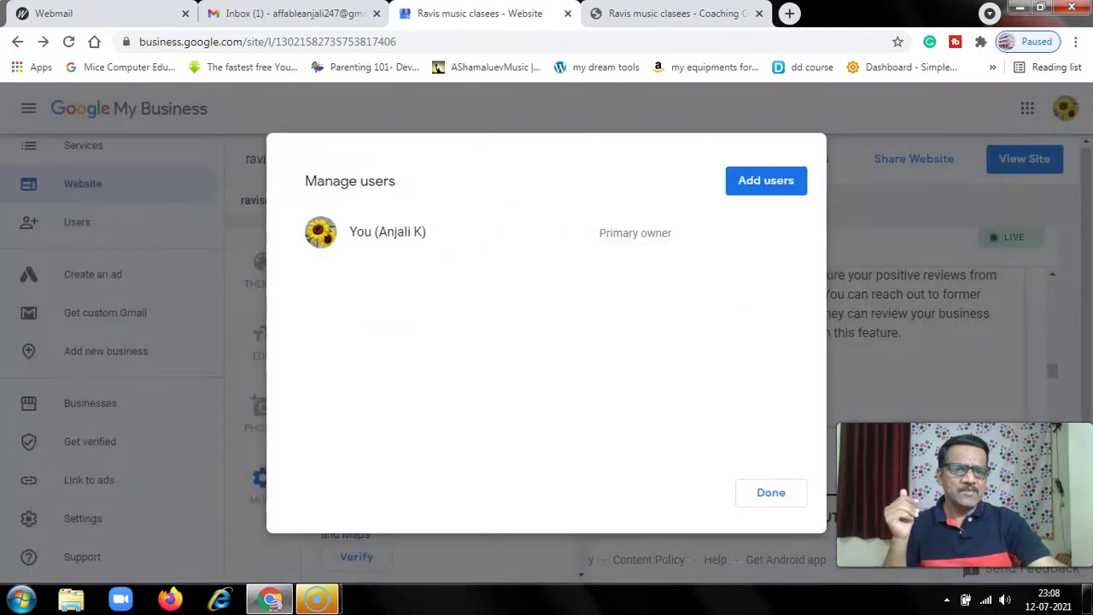
click(769, 491)
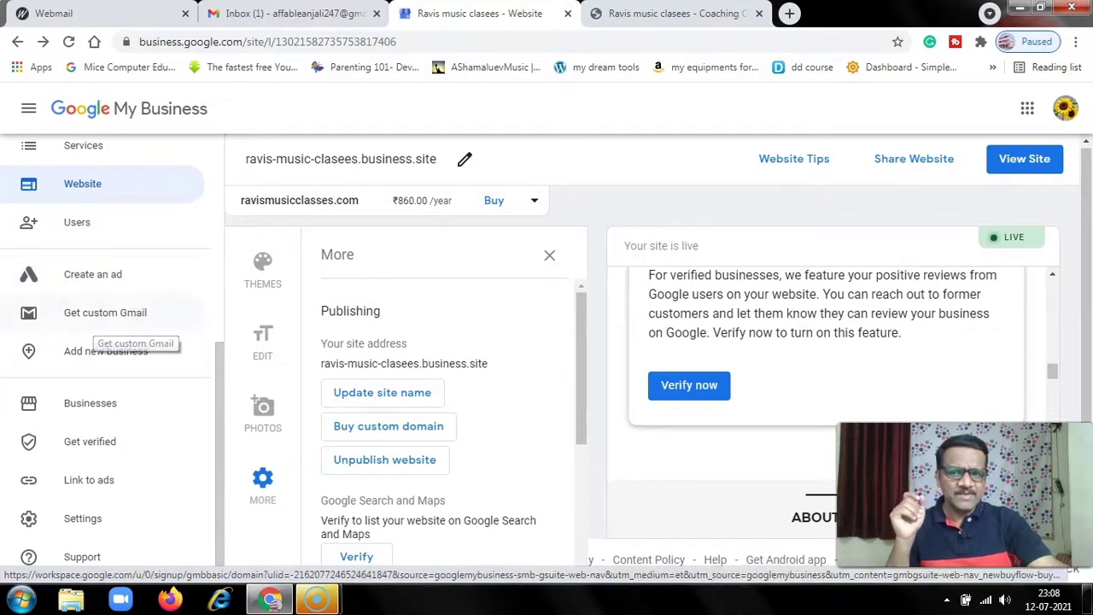
Step: Look at the Google Workspace signup page for a custom Gmail address and close its tab
click(101, 320)
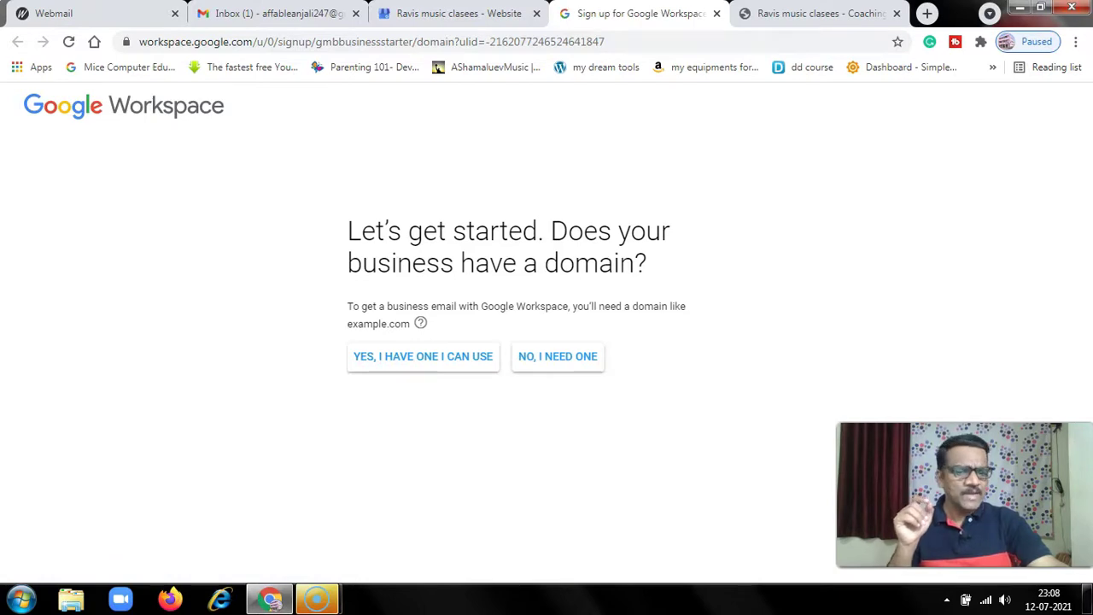
click(458, 13)
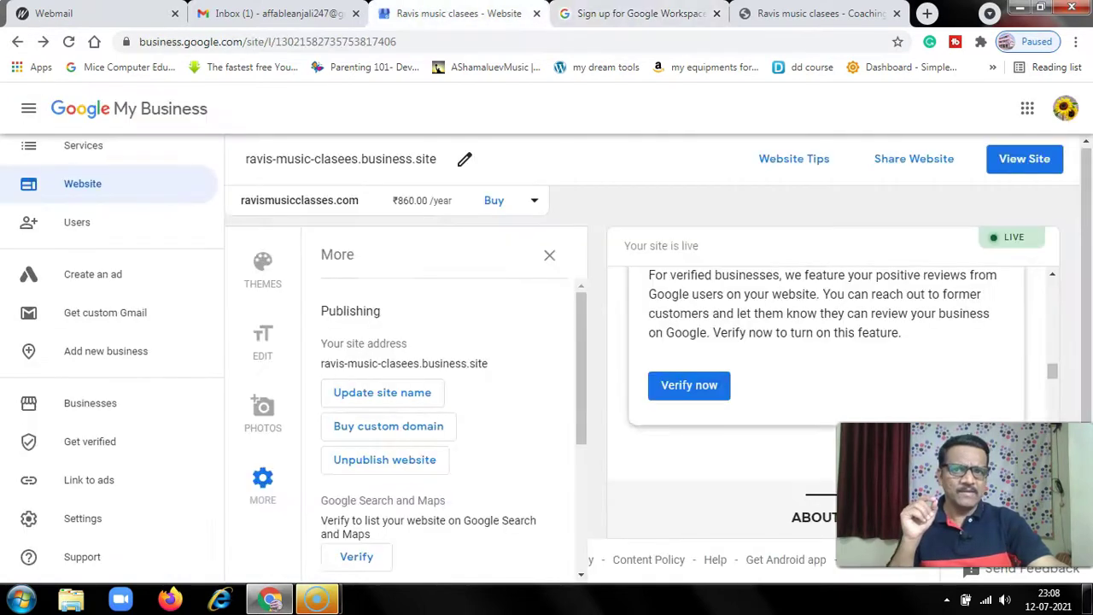
click(716, 13)
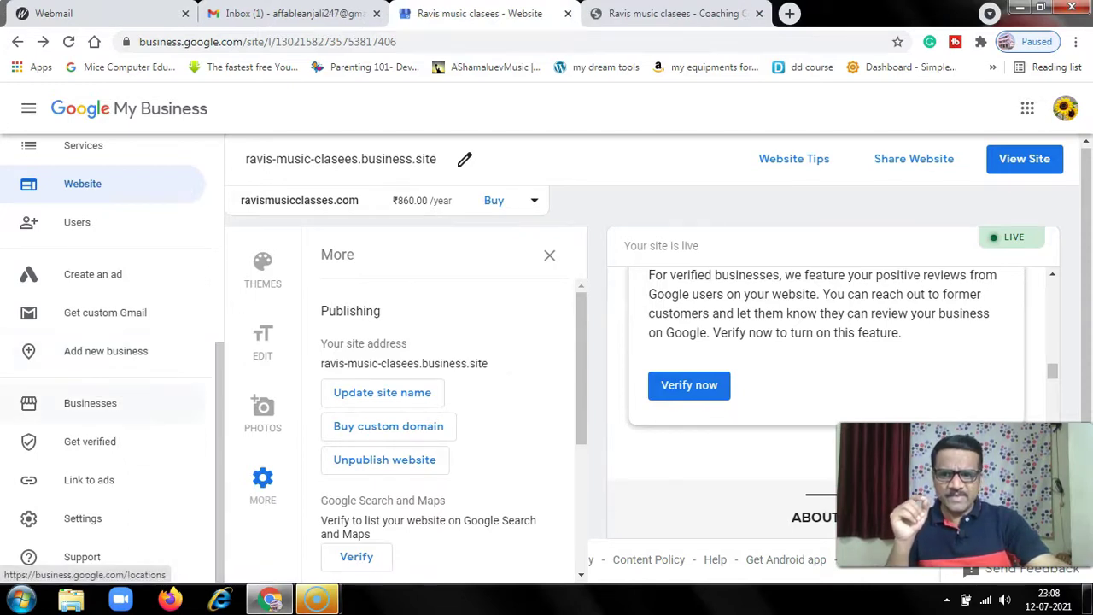
Step: Examine the postcard verification page, from code entry to mailing again or changing the method, and go back through the earlier pages
click(94, 441)
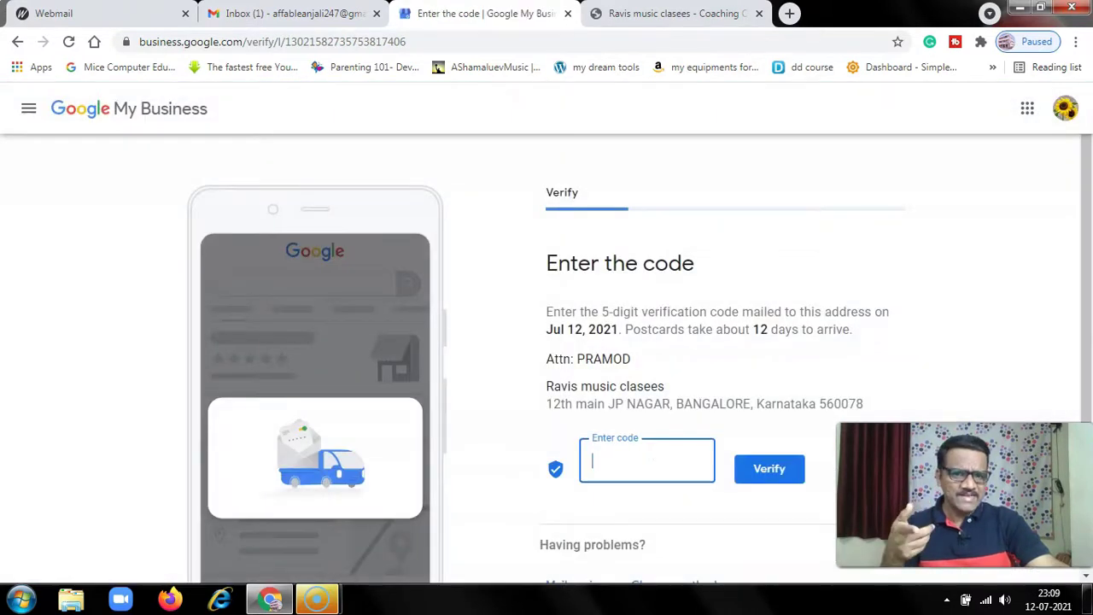
scroll(546, 342, down, 2)
scroll(639, 345, down, 1)
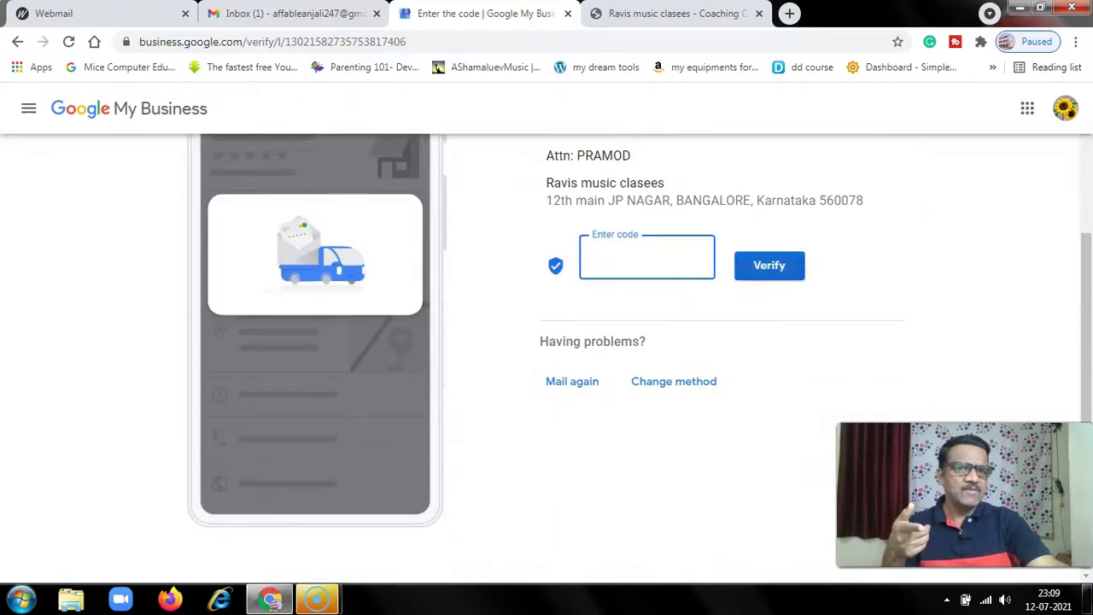
scroll(546, 342, up, 2)
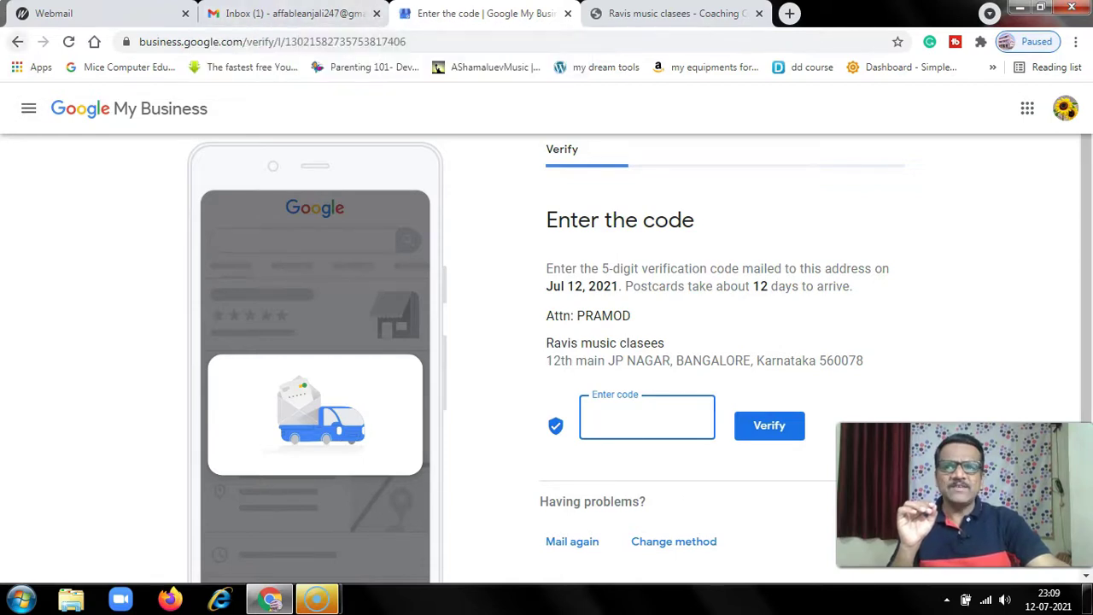
click(17, 41)
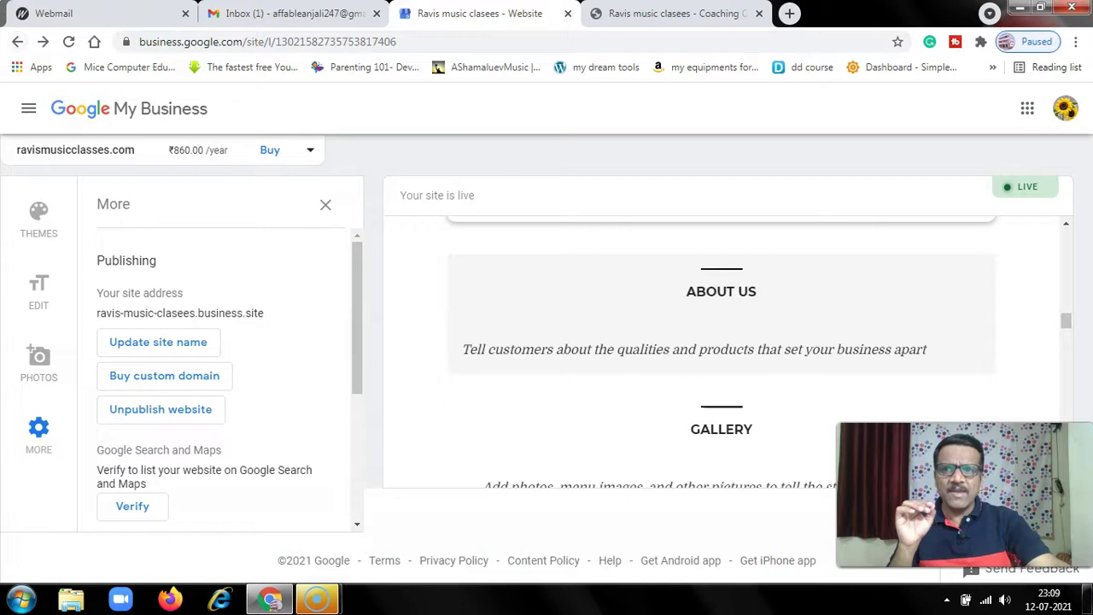
click(17, 41)
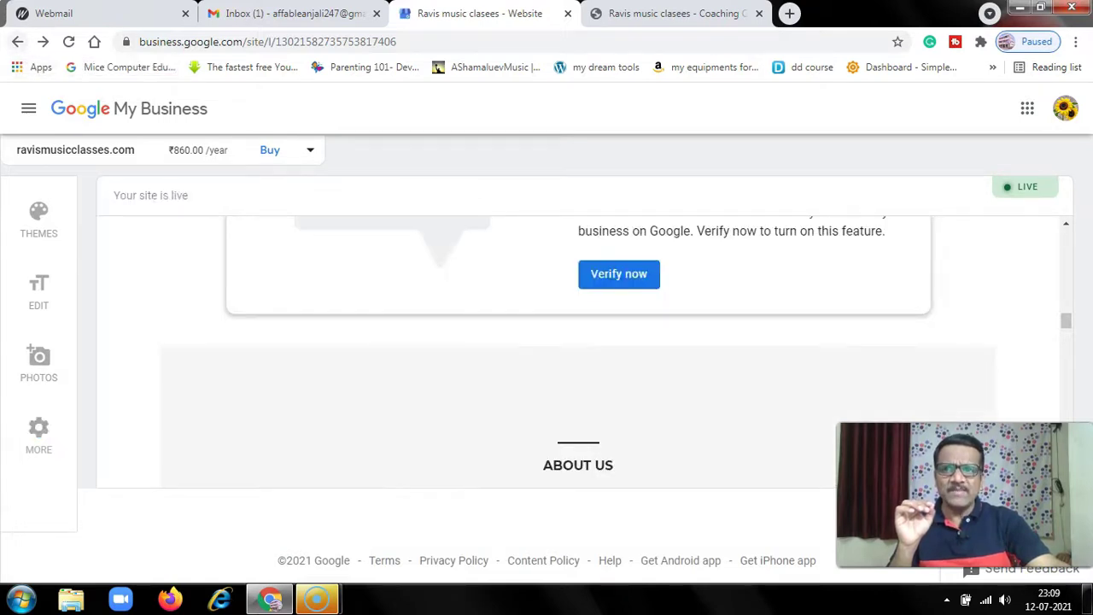
click(17, 41)
click(17, 41)
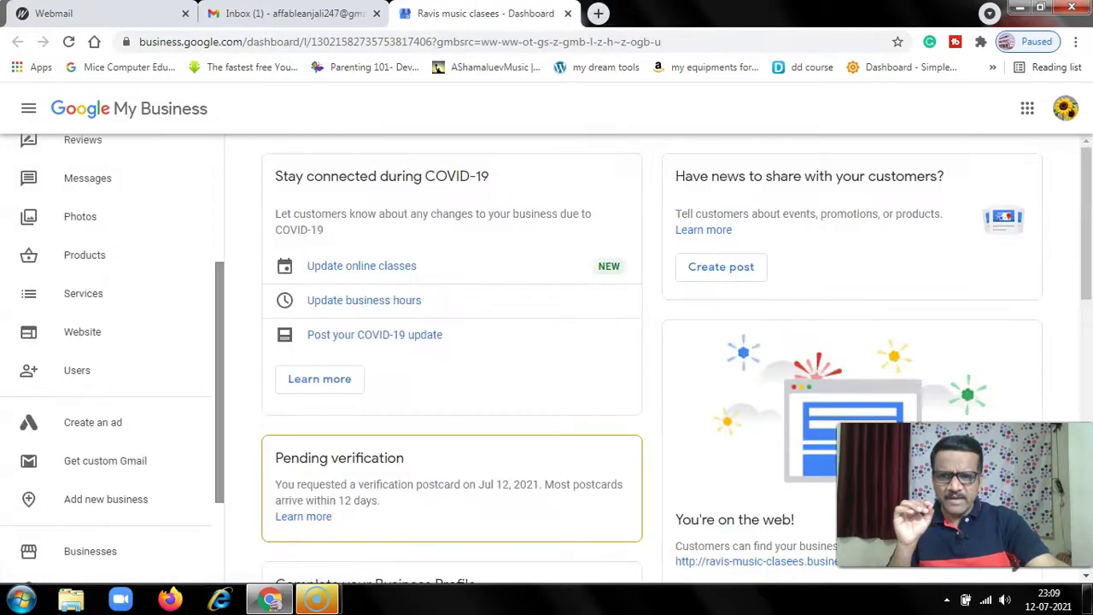
Step: Look through the account settings from email notification preferences to mobile notifications and return to the business dashboard
scroll(106, 358, down, 2)
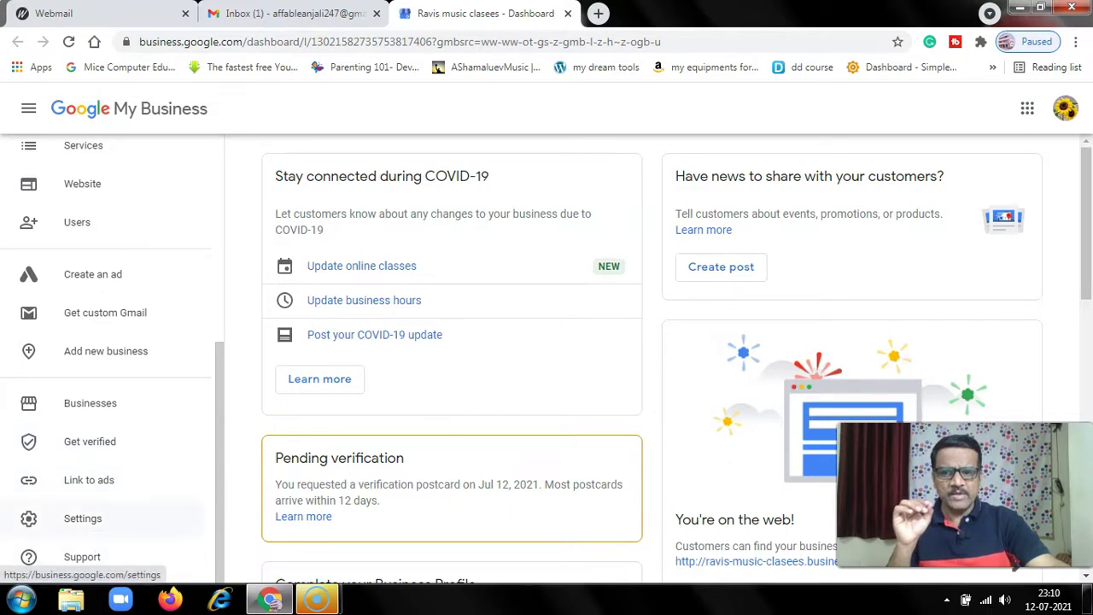
click(83, 518)
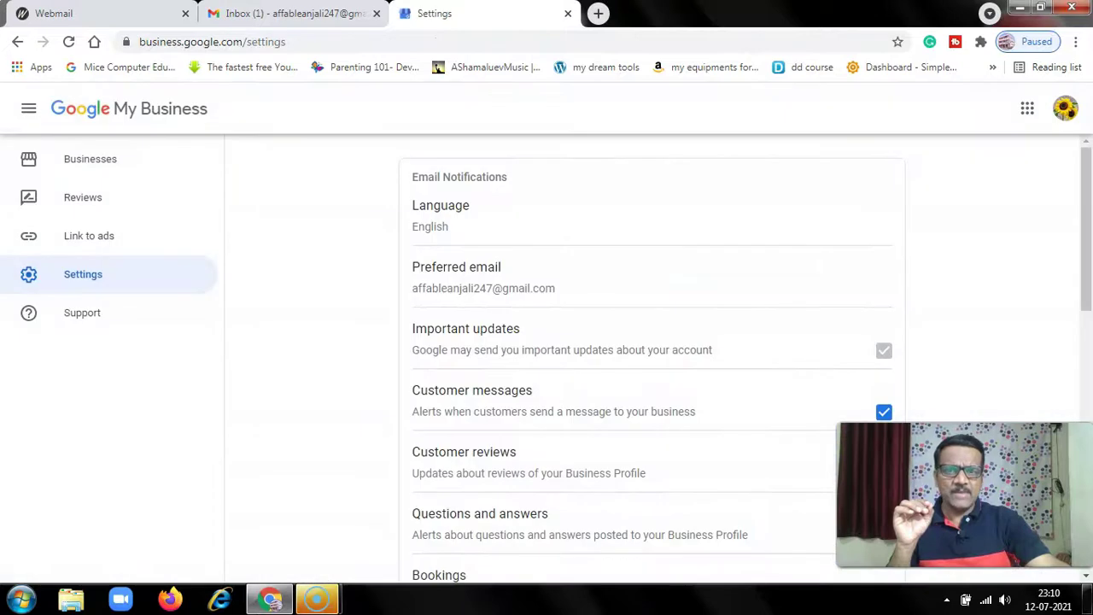
scroll(652, 358, down, 3)
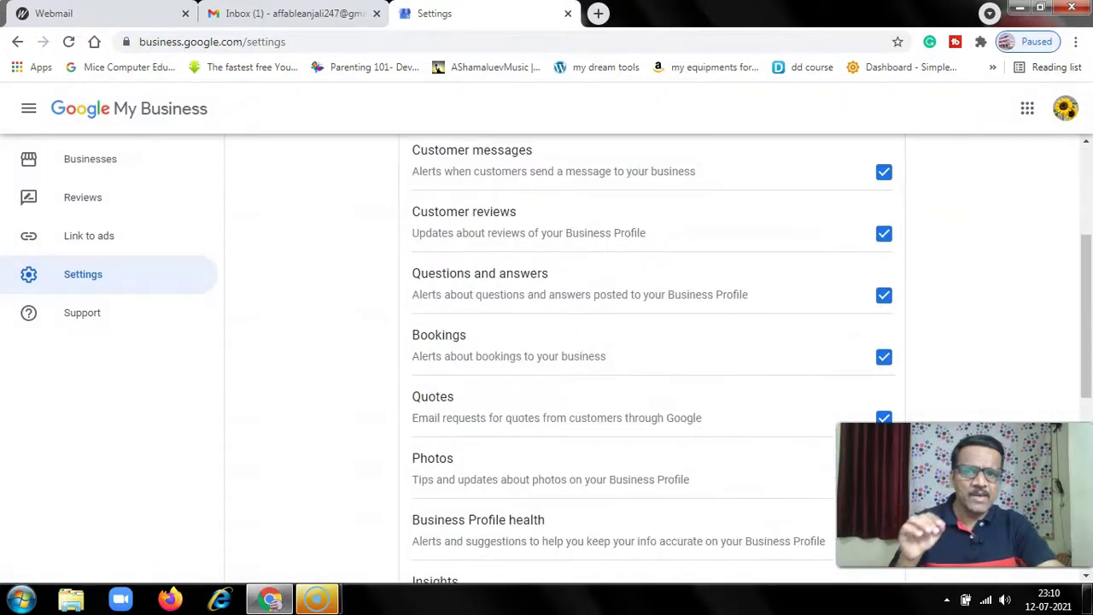
scroll(652, 359, down, 5)
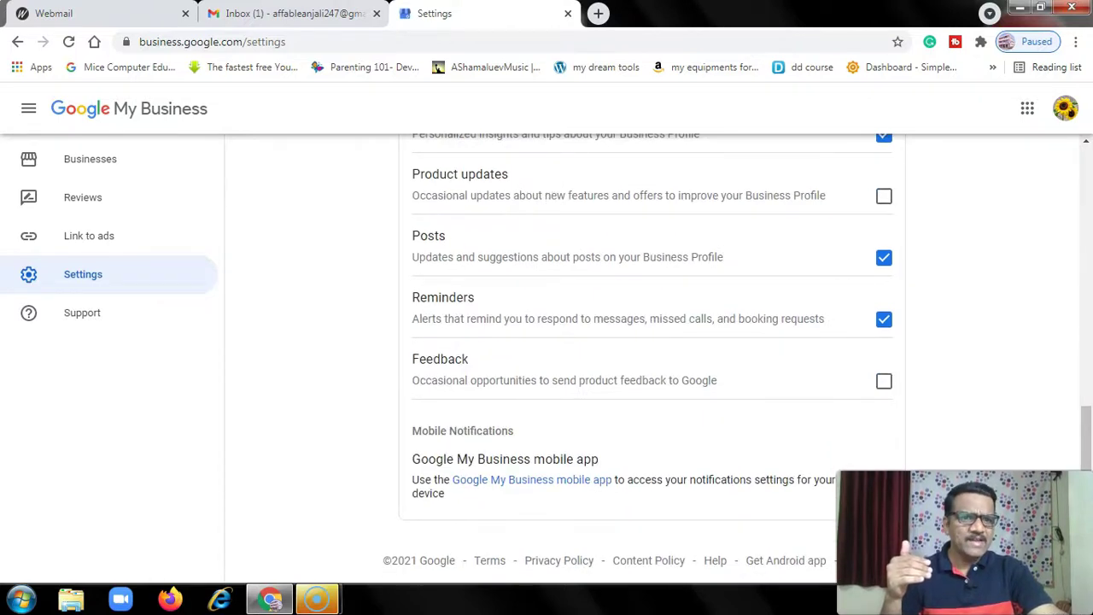
scroll(652, 359, up, 6)
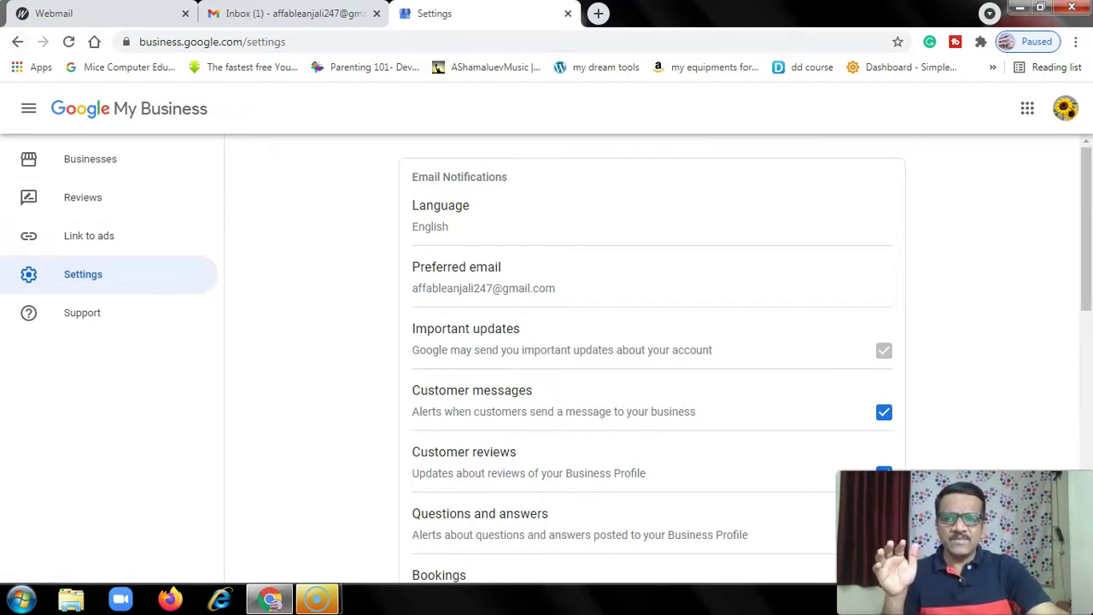
key(alt+Left)
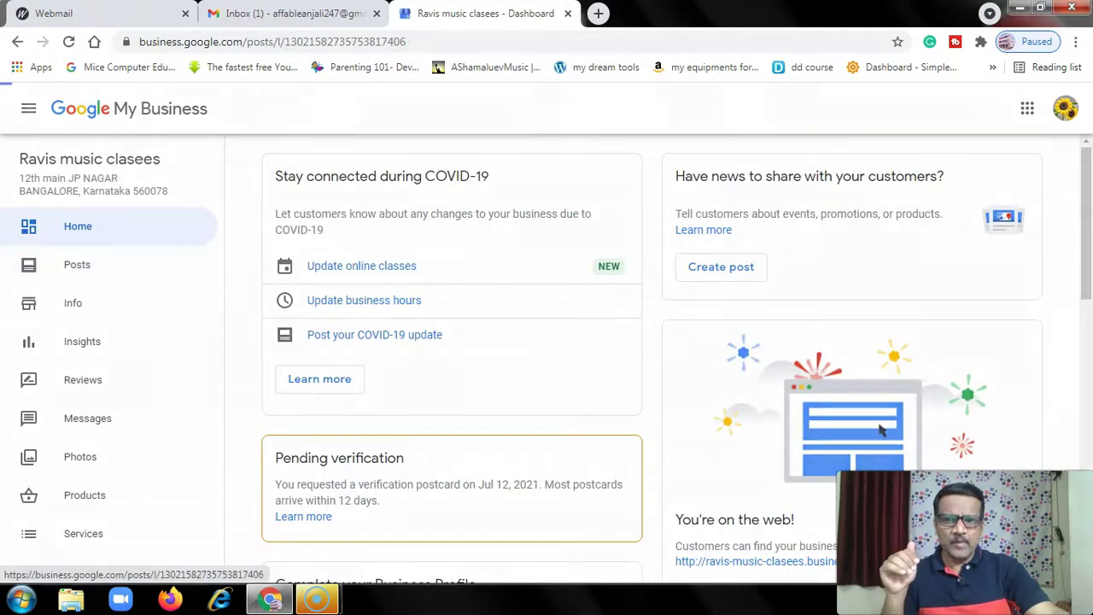
Step: Revisit the profile's Posts, Info, Insights, Reviews and Website pages in turn as a recap
click(77, 264)
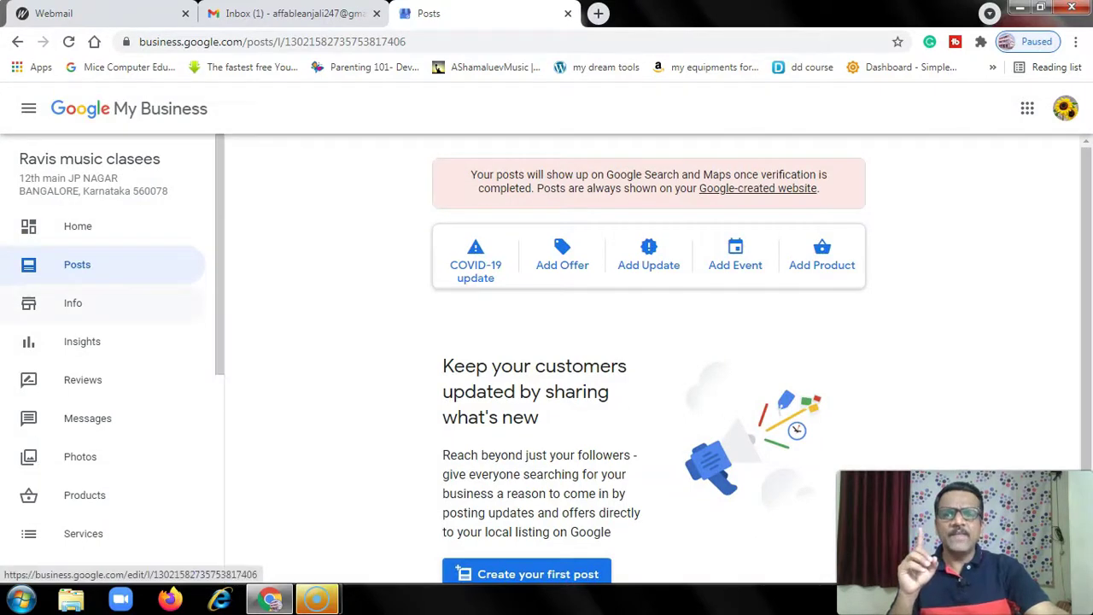
click(72, 302)
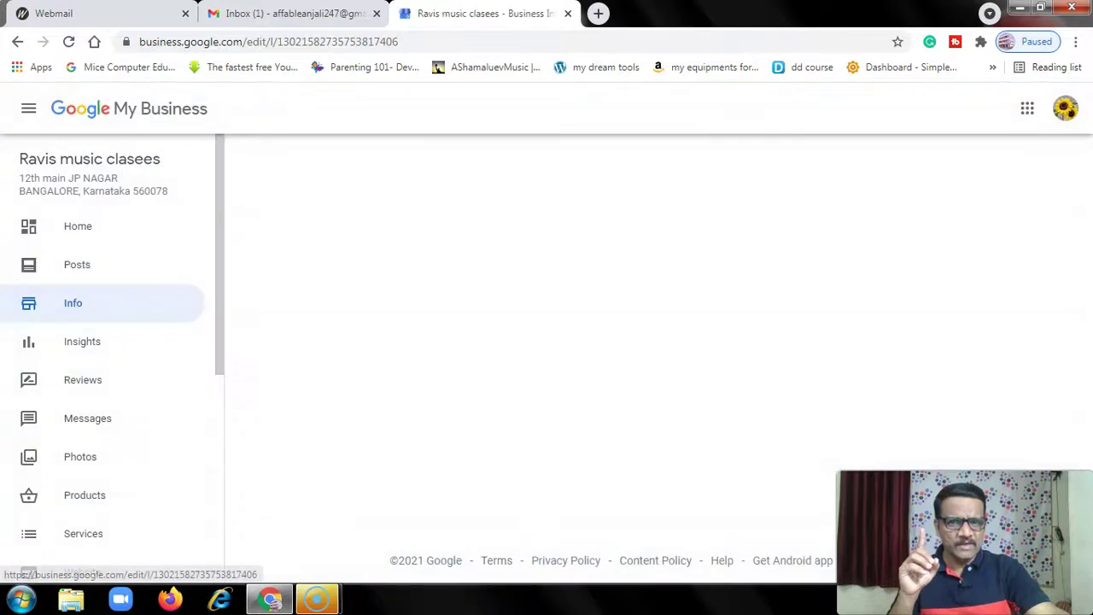
scroll(546, 359, down, 3)
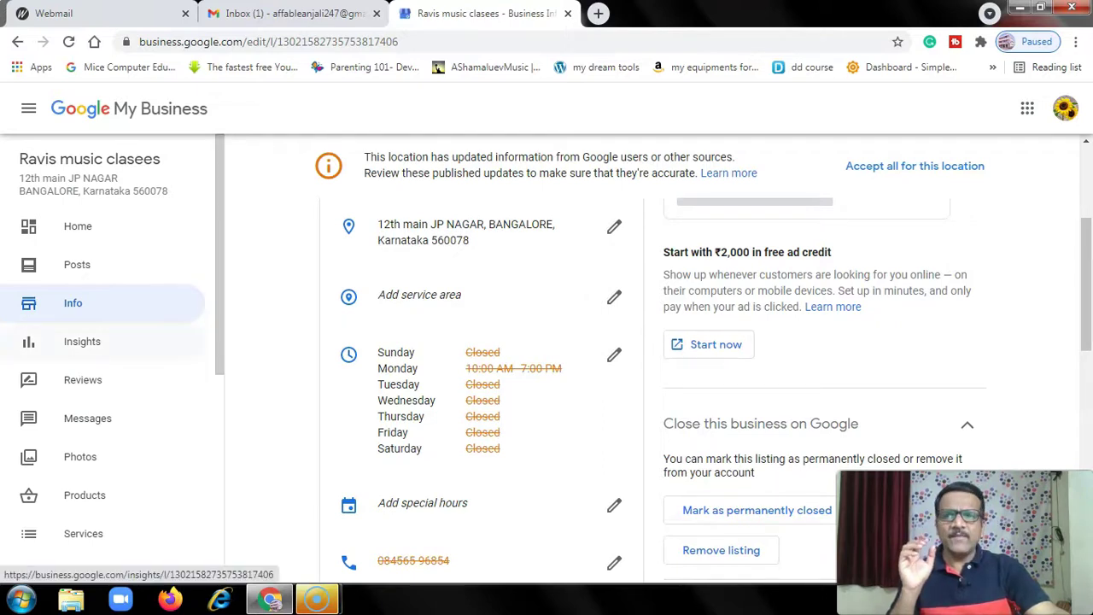
click(82, 340)
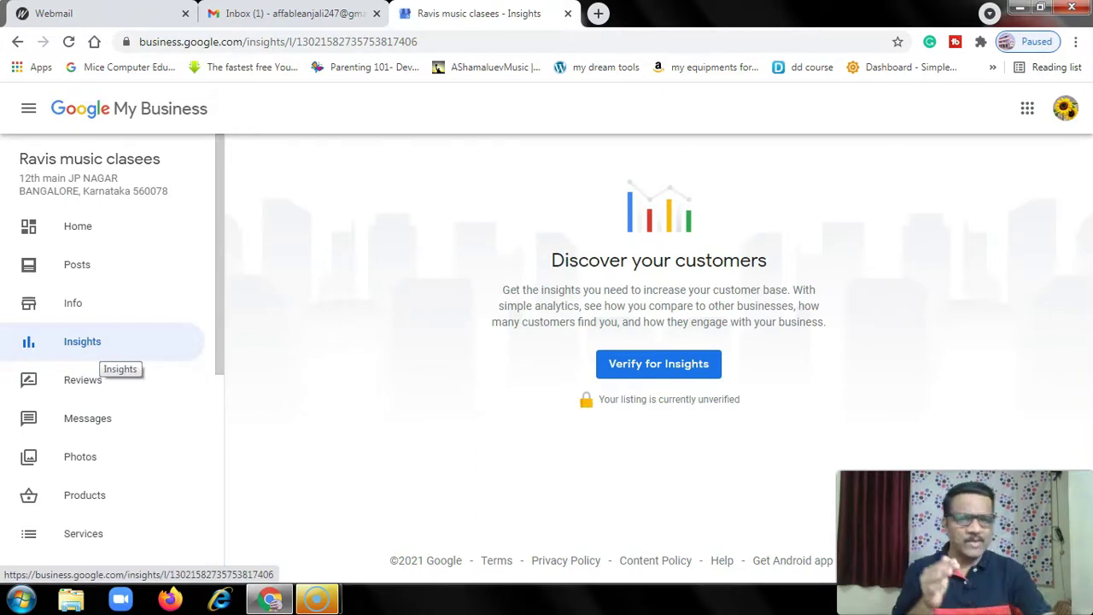
click(83, 380)
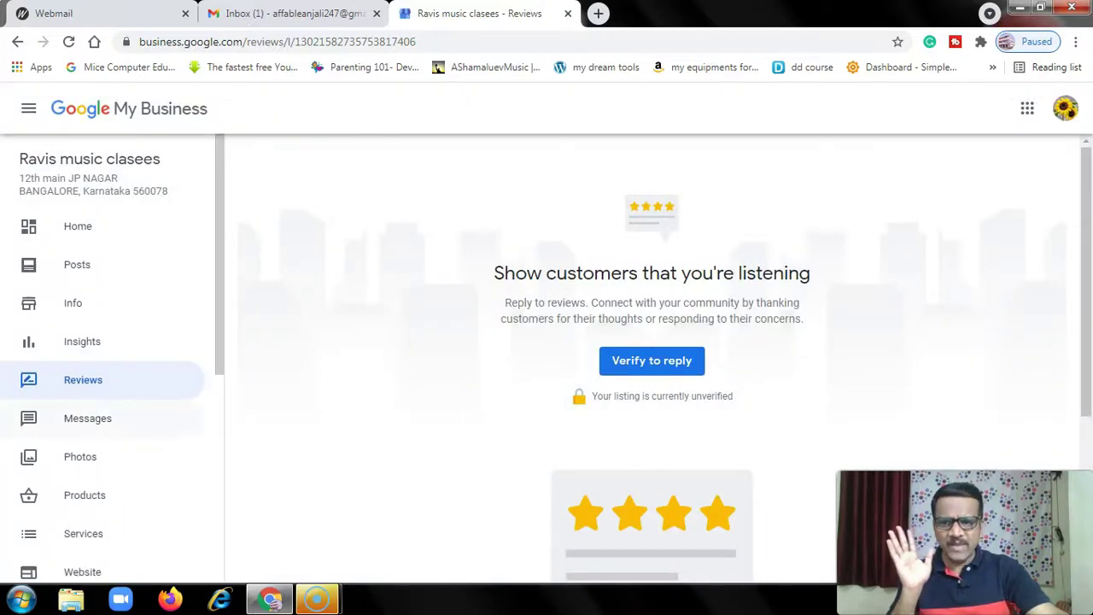
scroll(102, 456, down, 2)
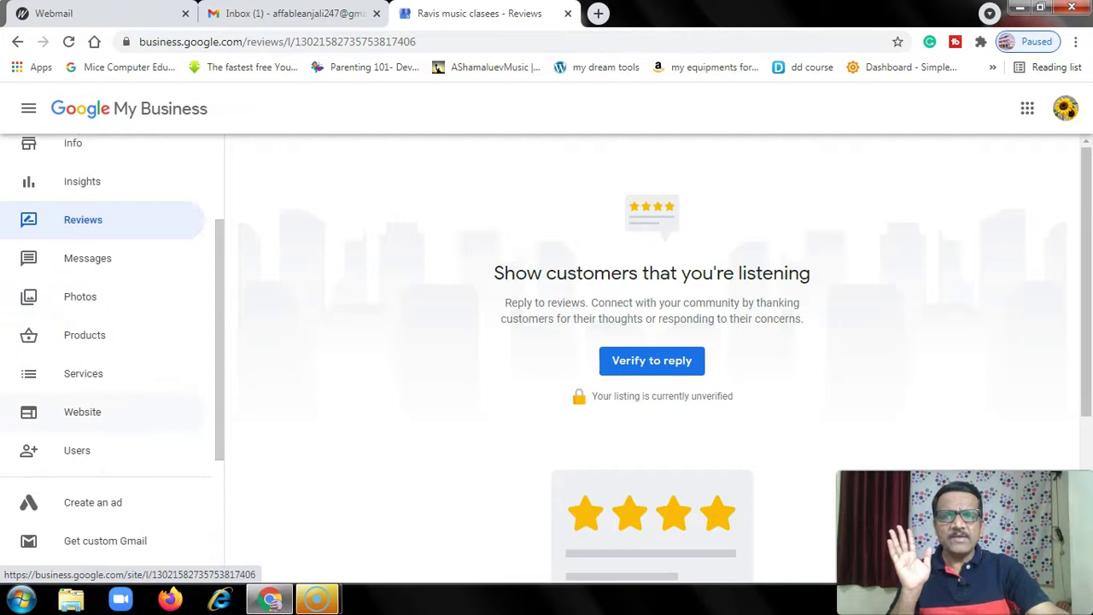
click(82, 411)
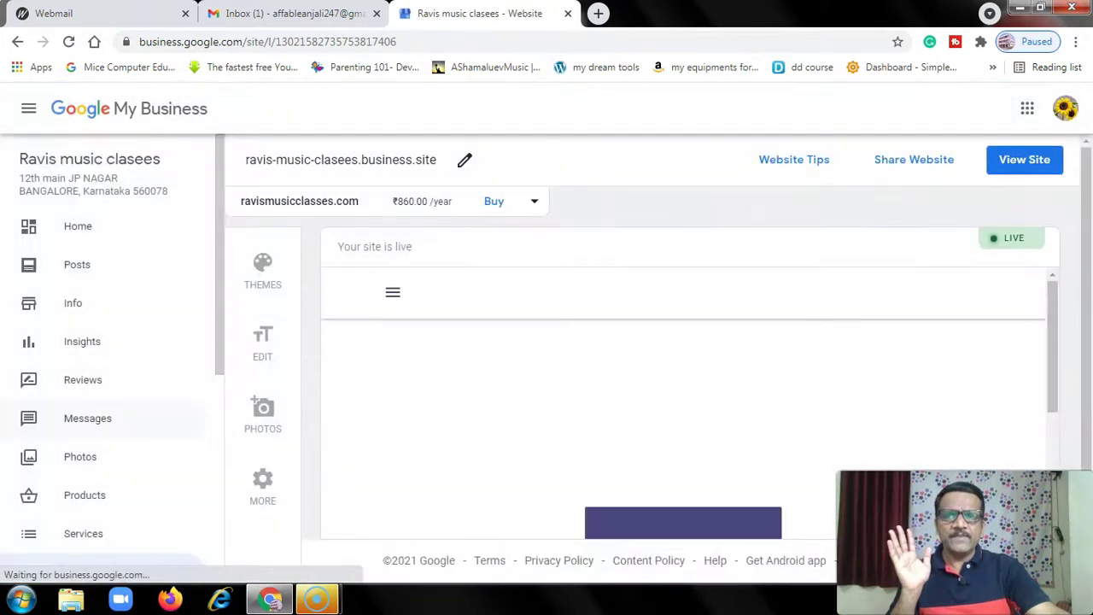
Step: Add and save a custom service named "Flute classes" under the Coaching Center primary category
scroll(82, 456, down, 1)
scroll(85, 364, down, 2)
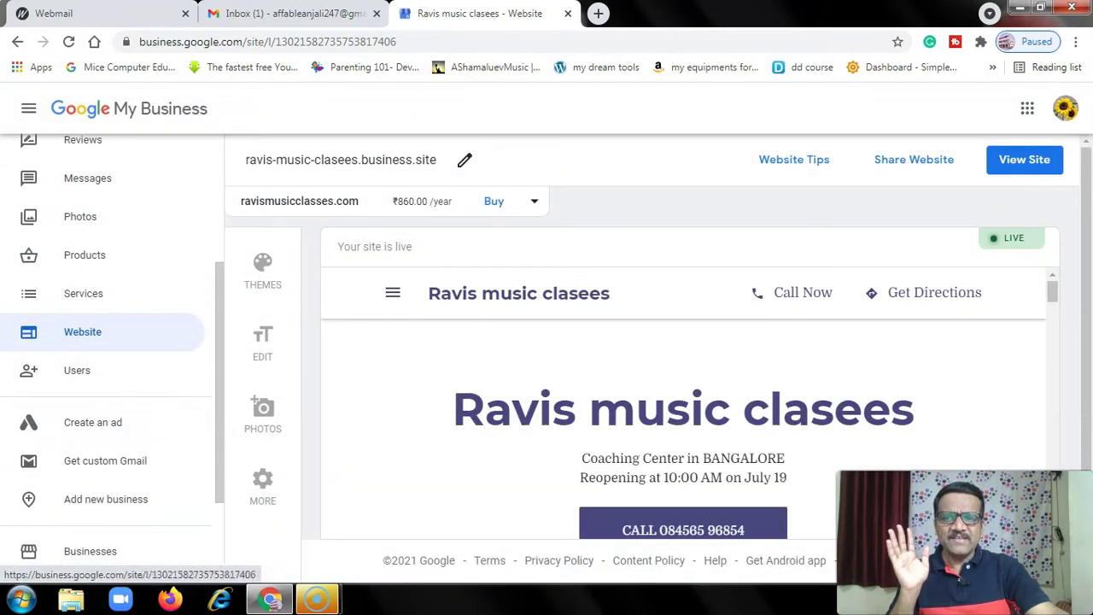
click(86, 299)
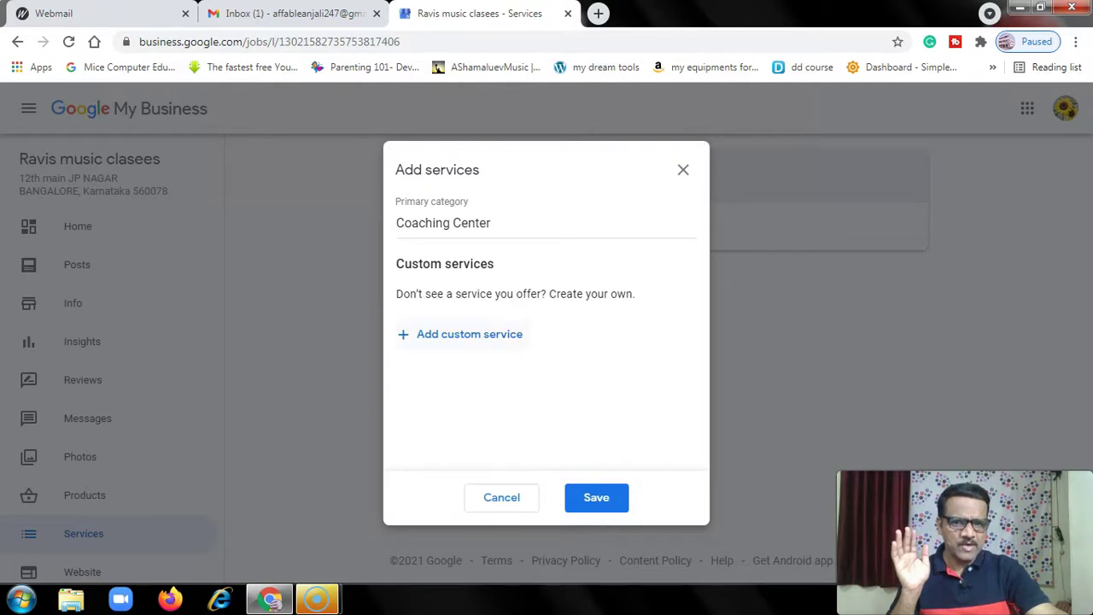
click(469, 334)
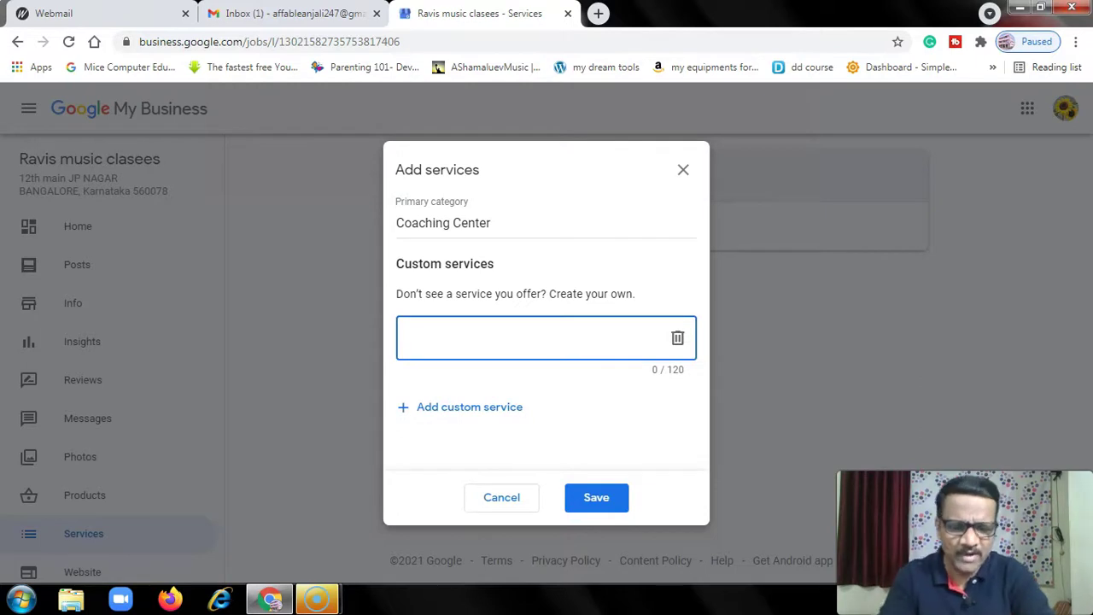
text(Flute classes)
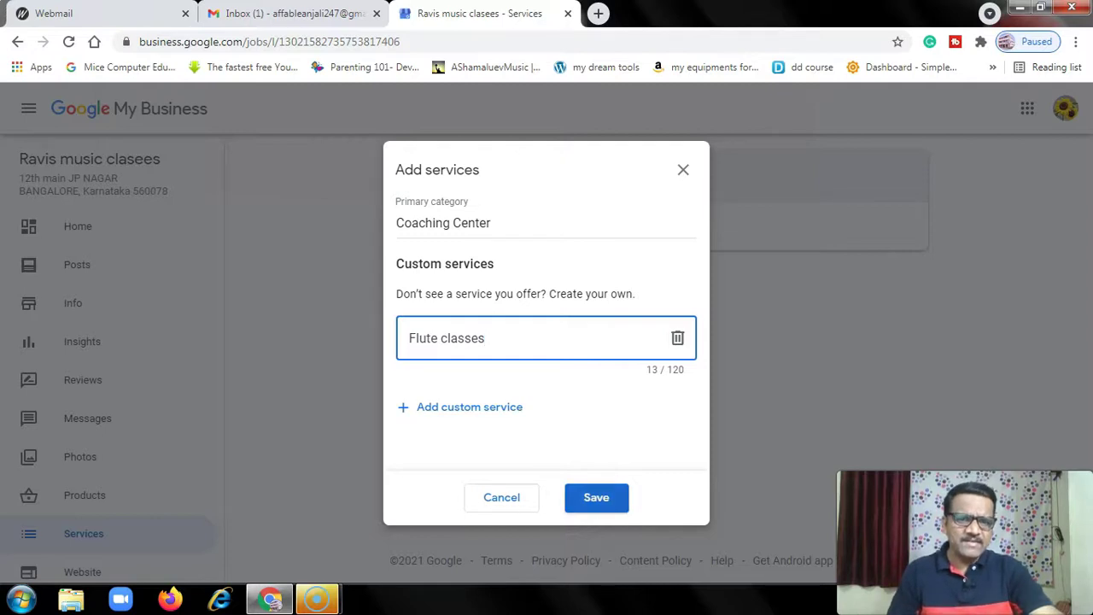
click(596, 496)
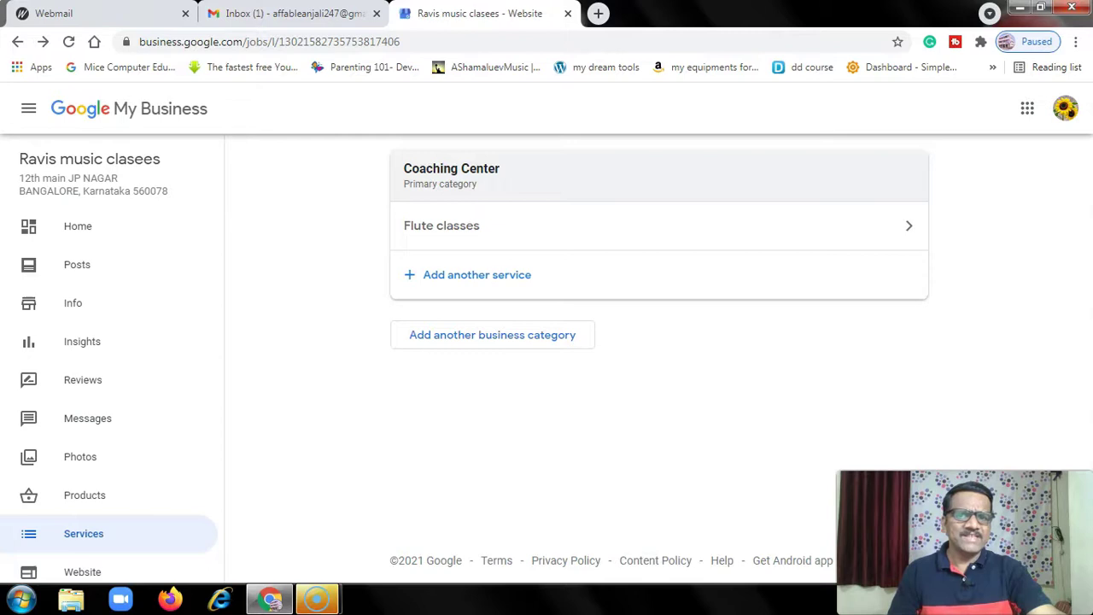
Step: Open the Flute classes service for editing and give it a fixed price of 500 INR
click(487, 220)
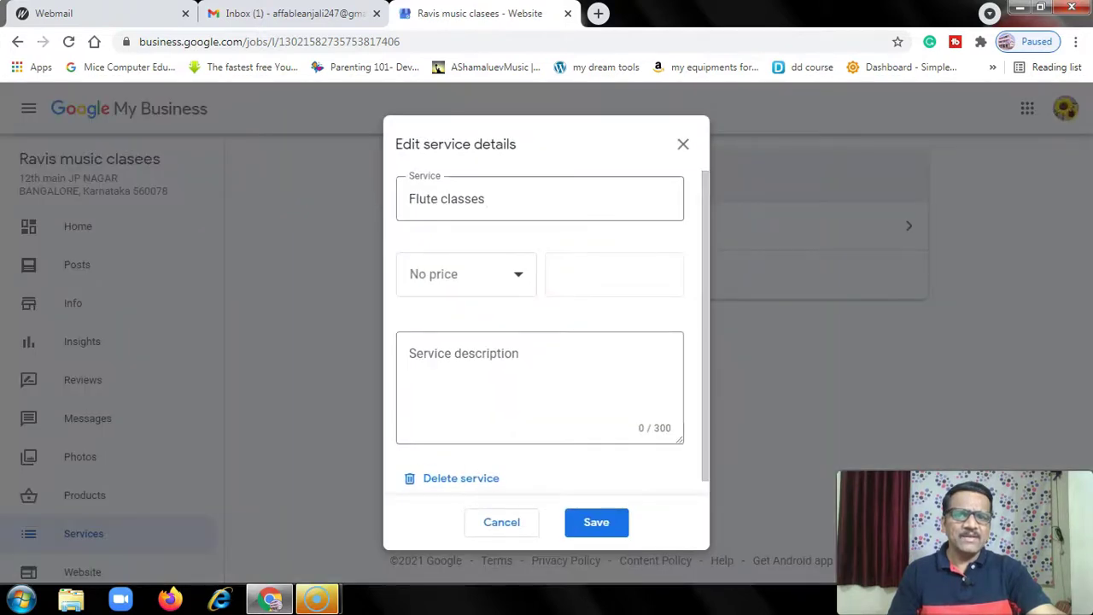
click(465, 274)
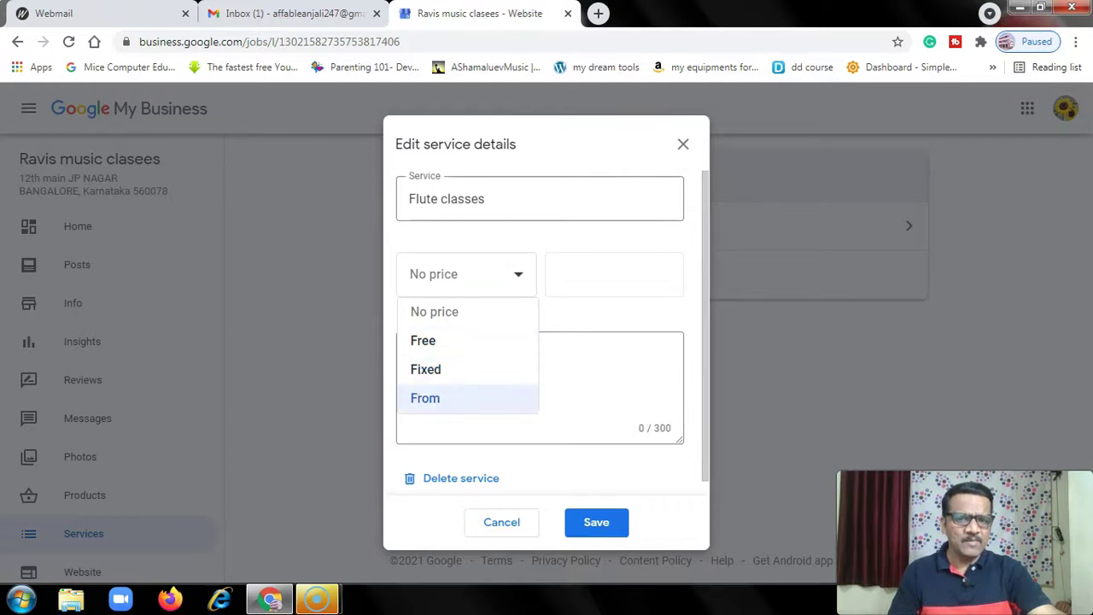
click(467, 369)
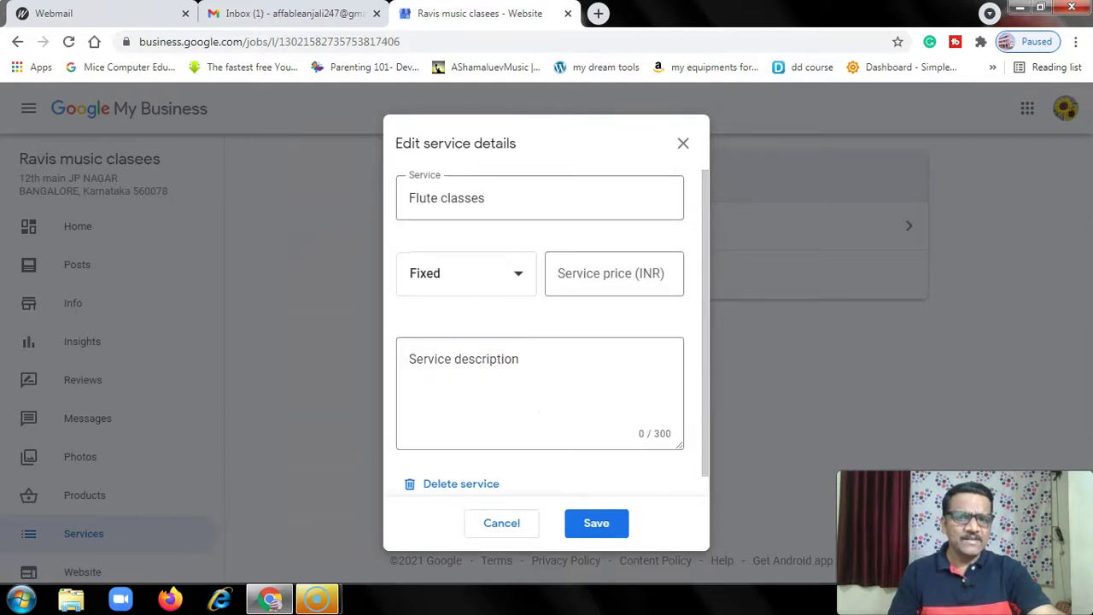
click(613, 273)
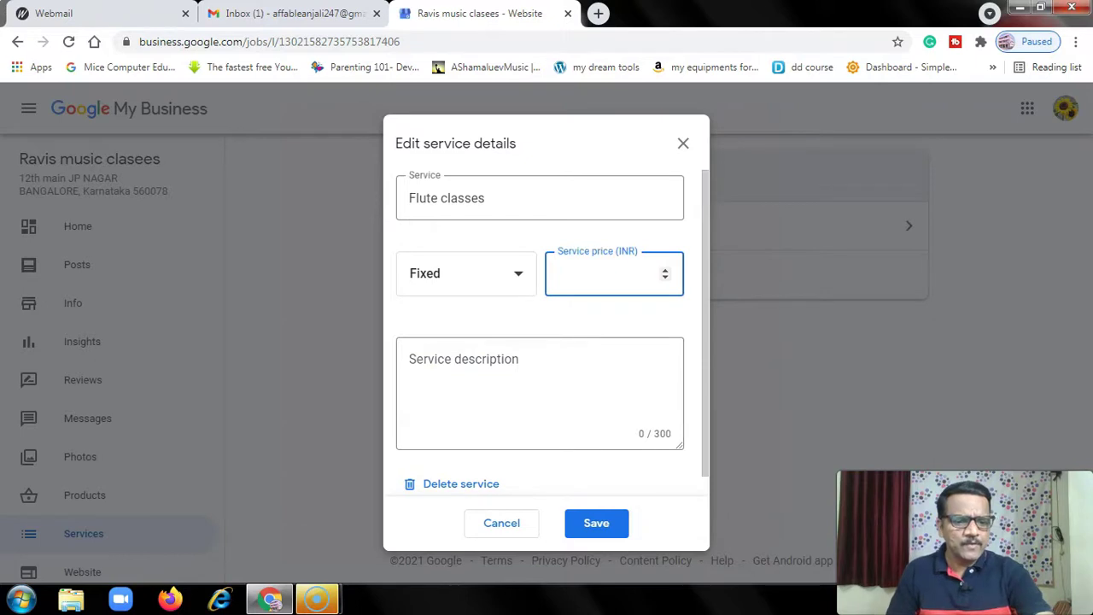
text(500)
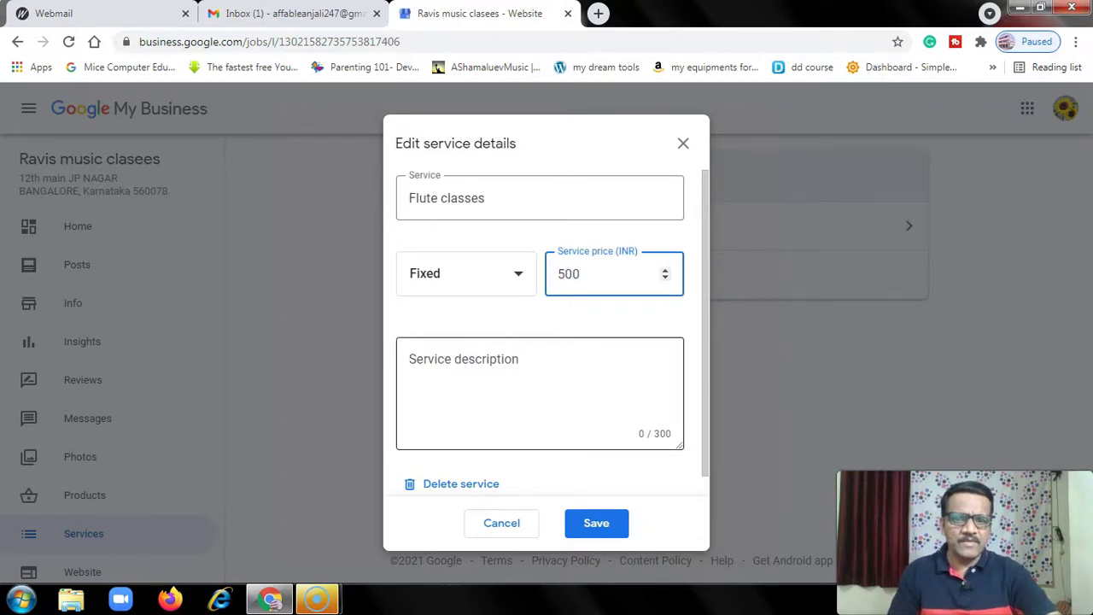
Step: Enlarge the service description box and enter "Online flute classes are conducted for children between the ages 8 to 14." followed by a blank line
click(410, 359)
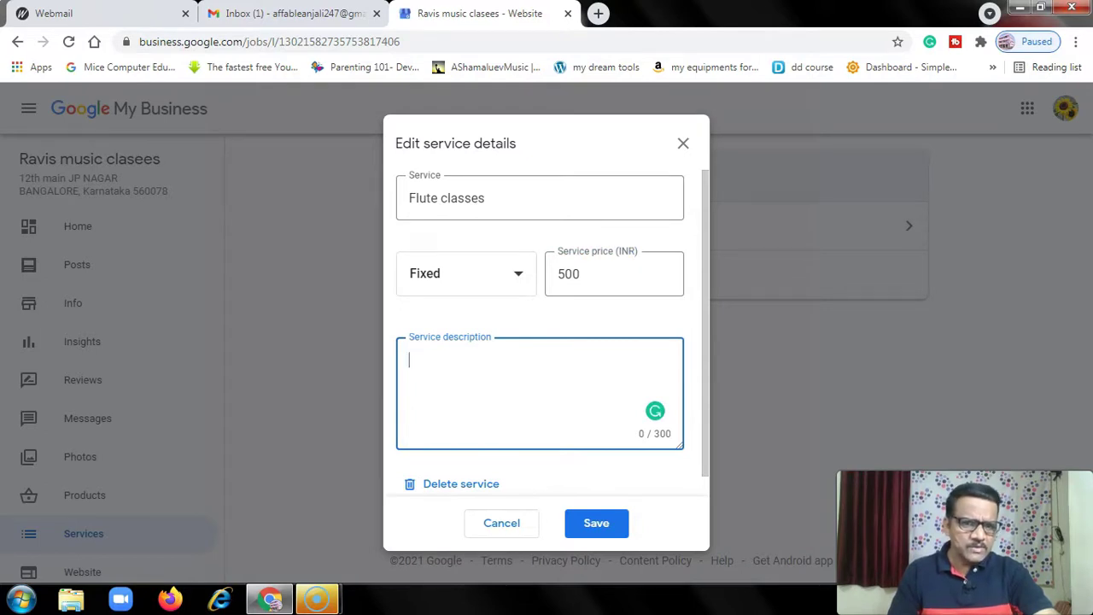
drag(680, 444, 680, 540)
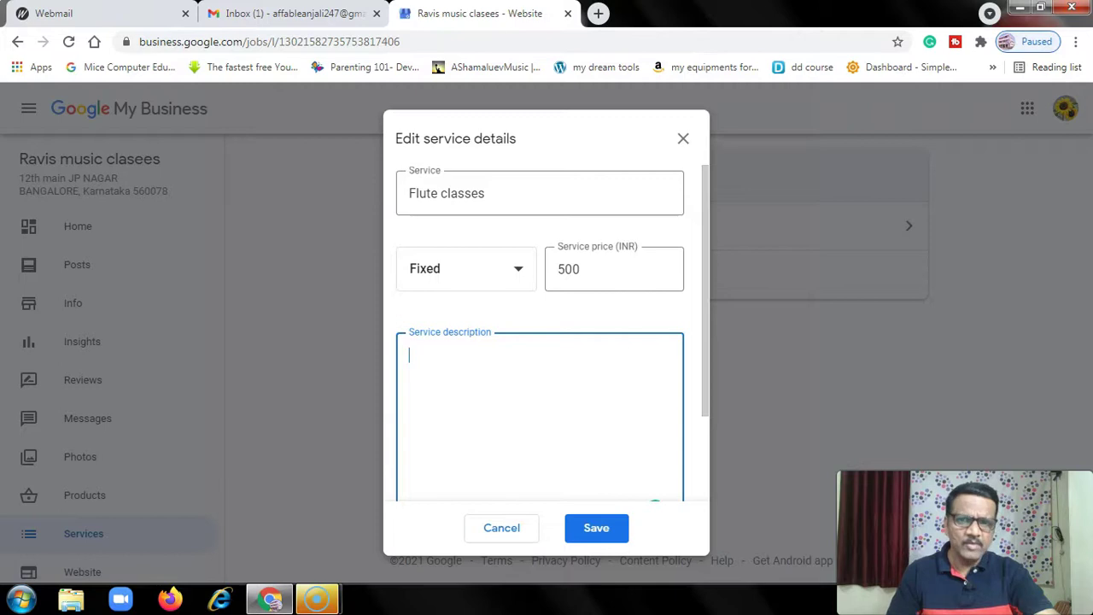
text(On)
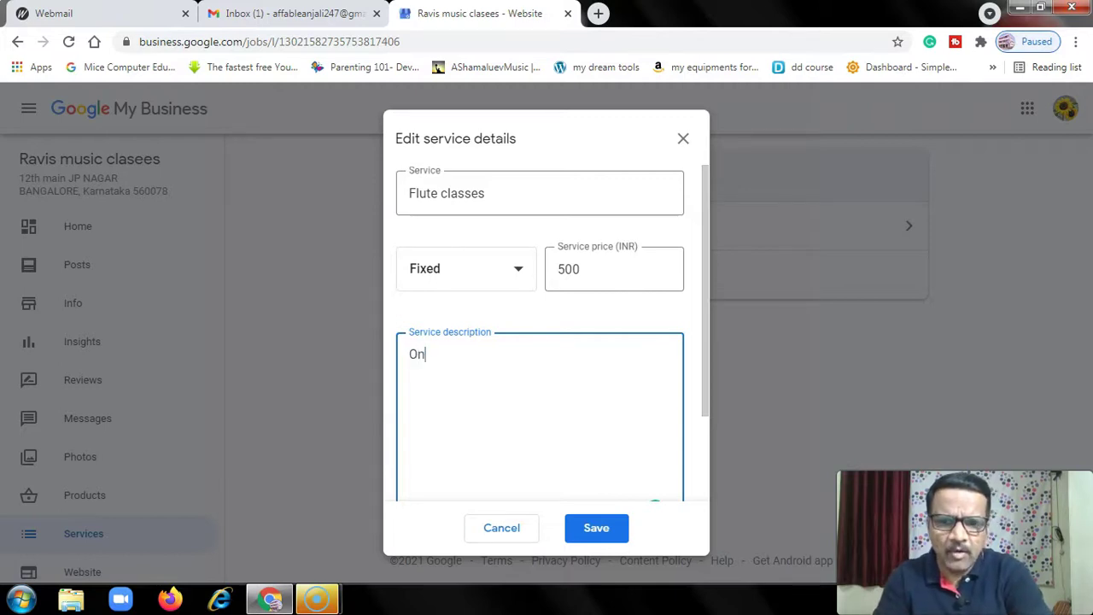
text(line flut)
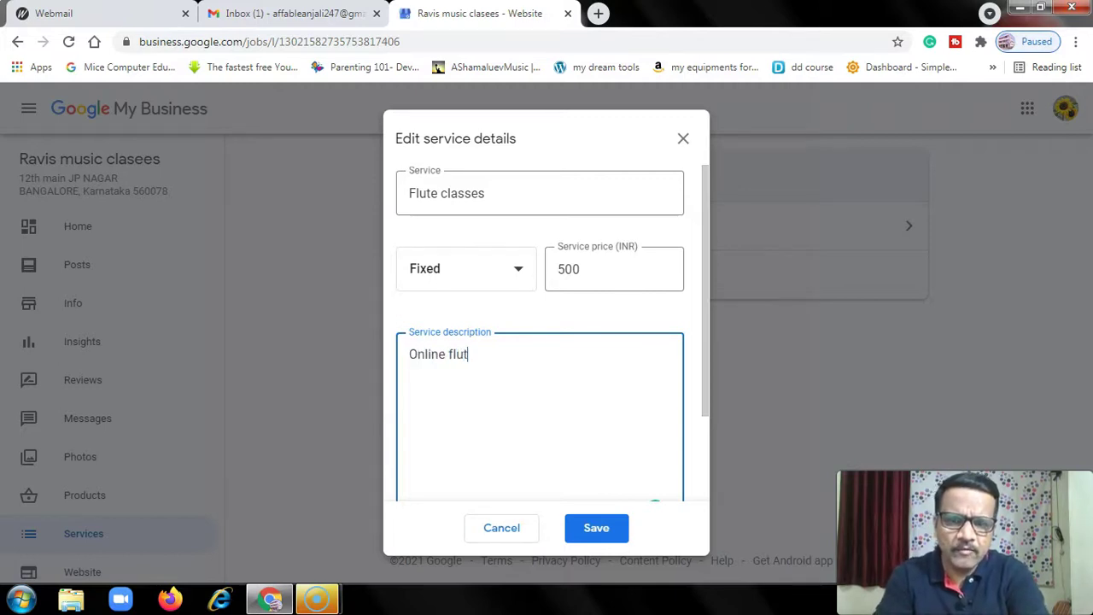
text(e class)
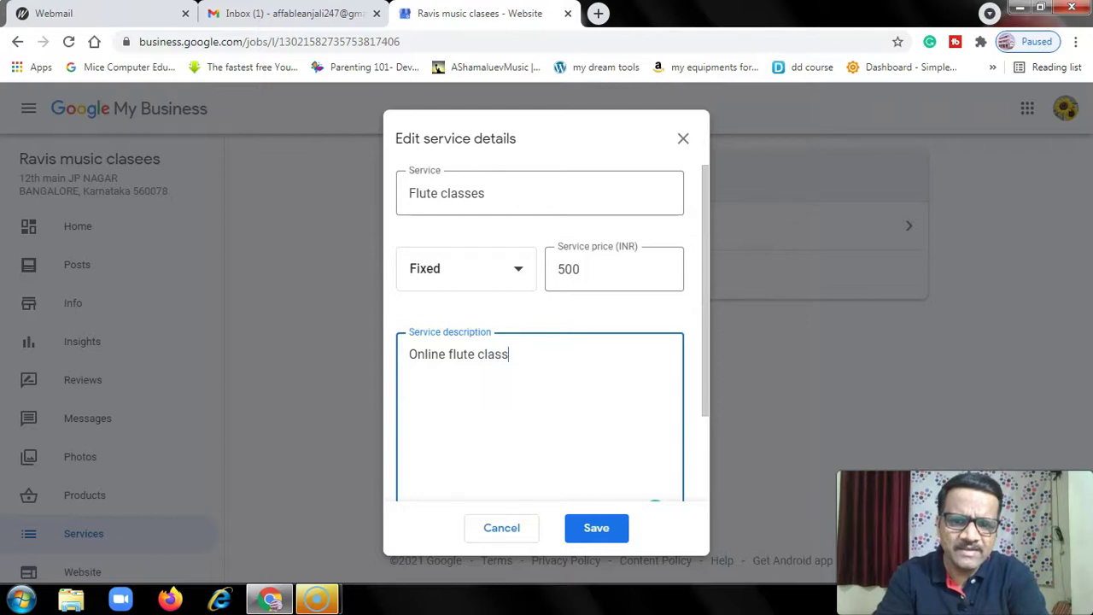
text(es are co)
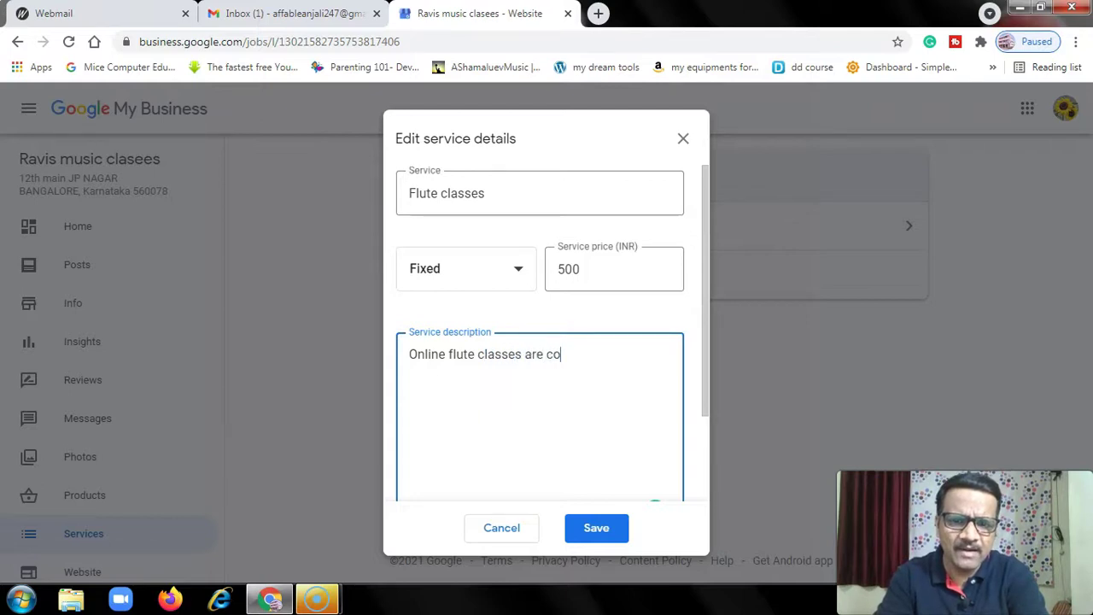
text(nducted)
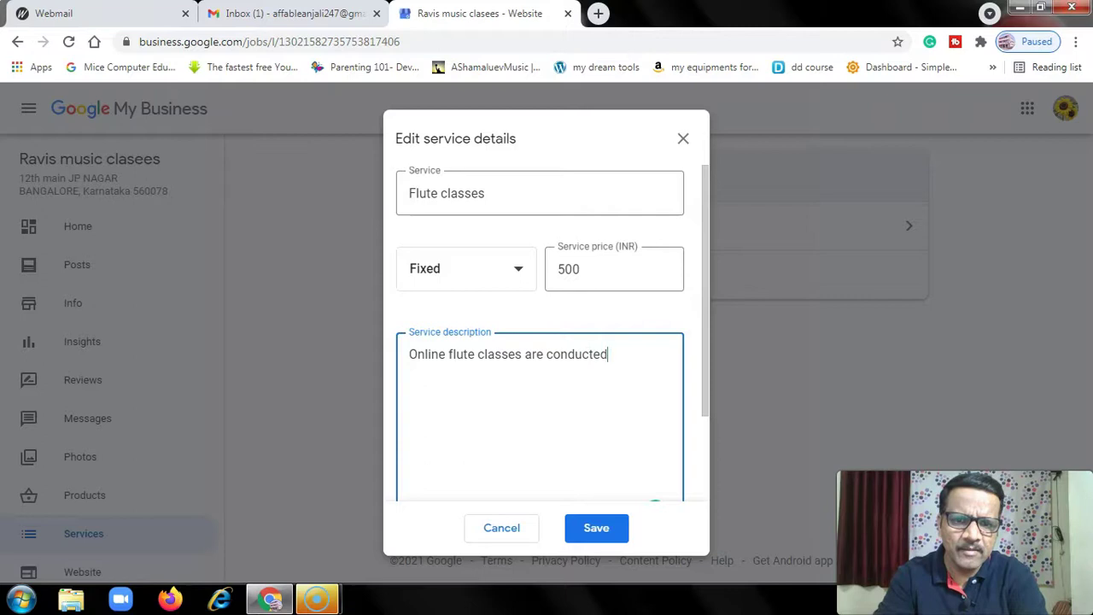
text( for chil)
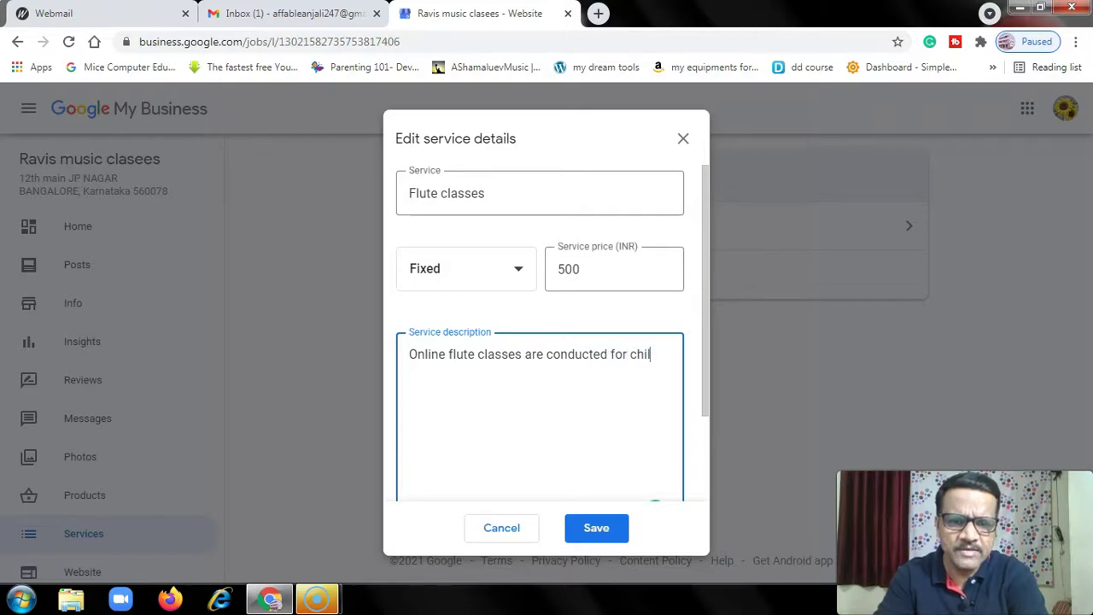
text(dren betw)
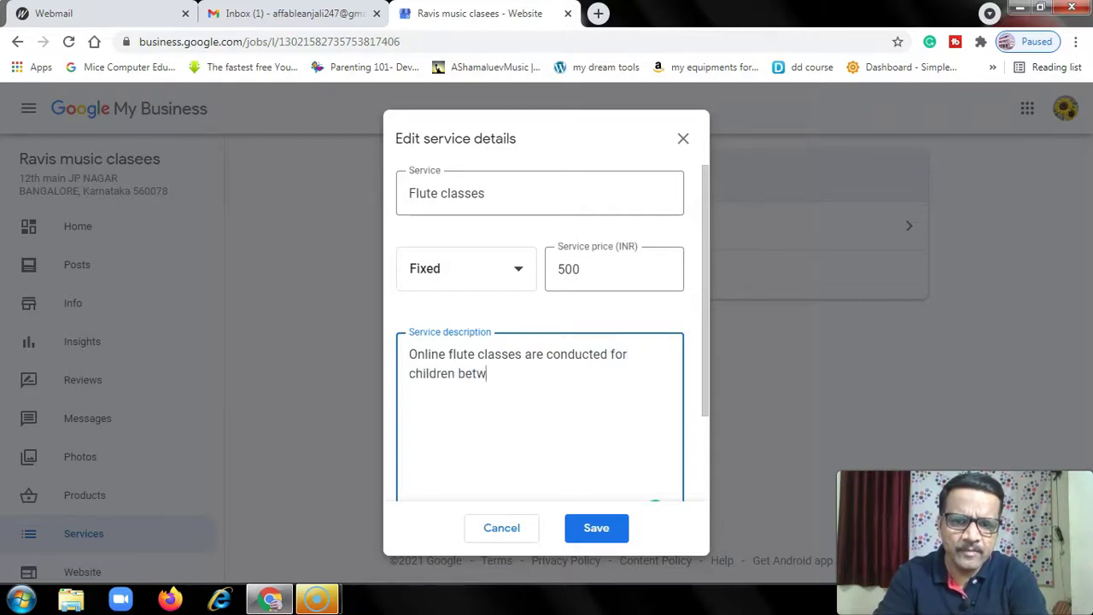
text(een the ages)
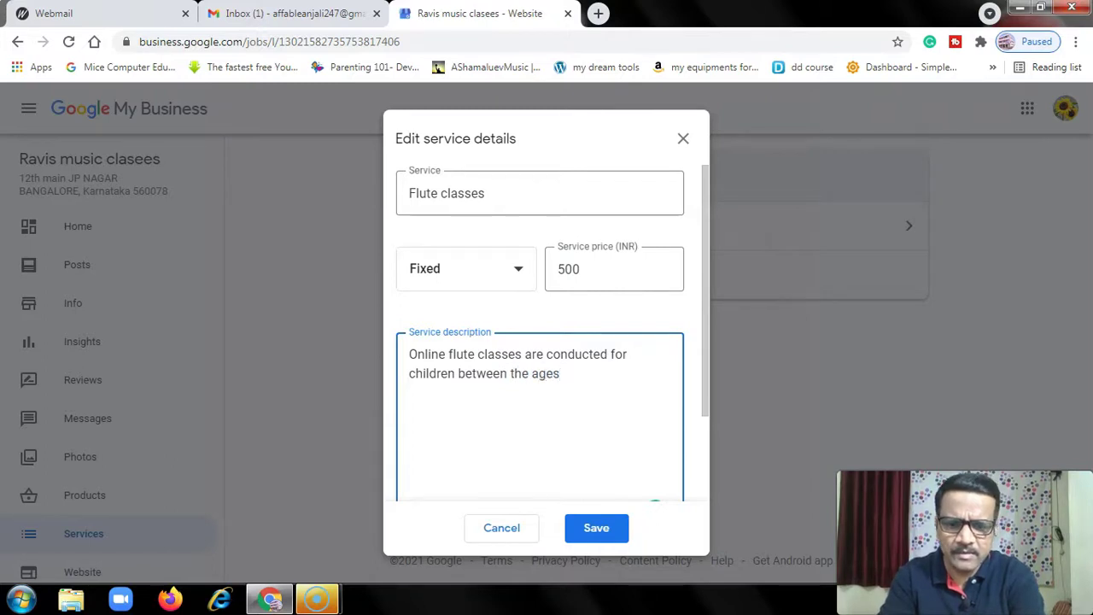
text( 8 to)
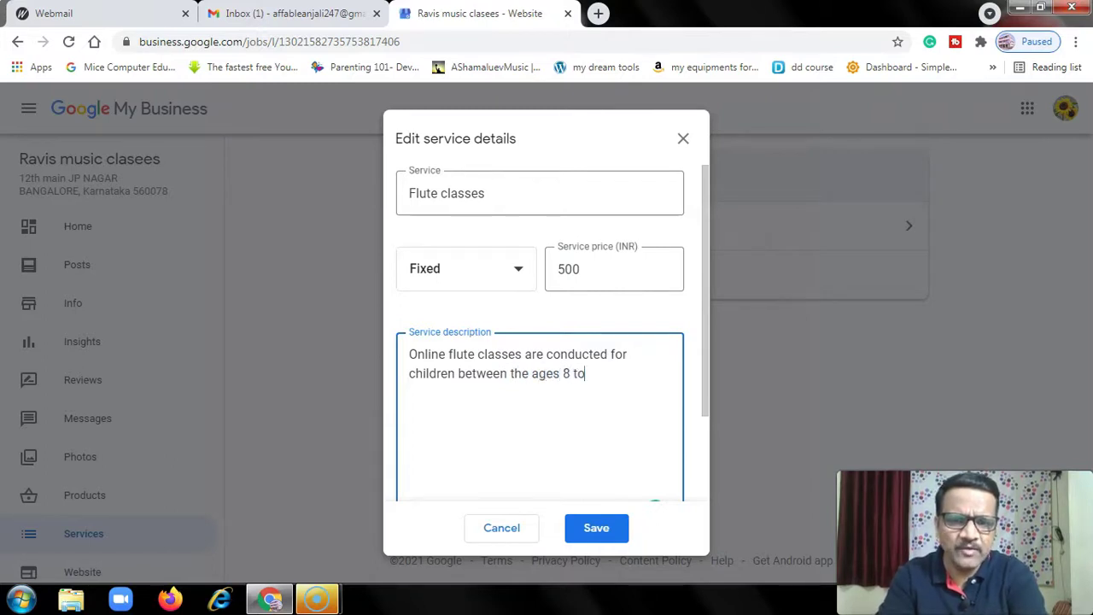
text( 14.)
key(Return)
key(Return)
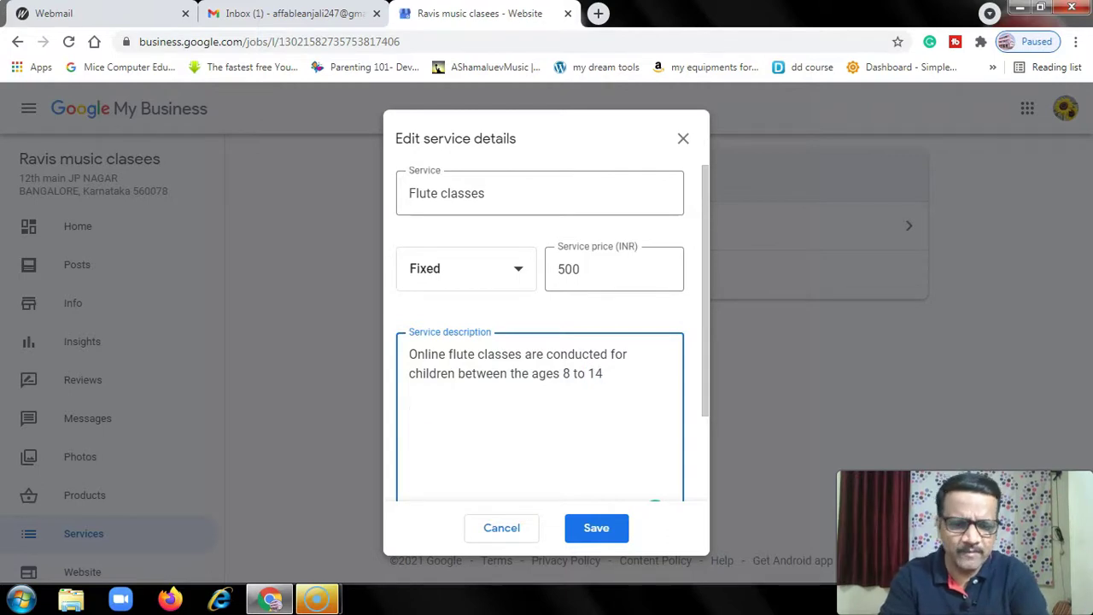
Step: Add a second paragraph to the service description reading "Weekly one class is conducted duration 40 minutes."
text(Weekly one)
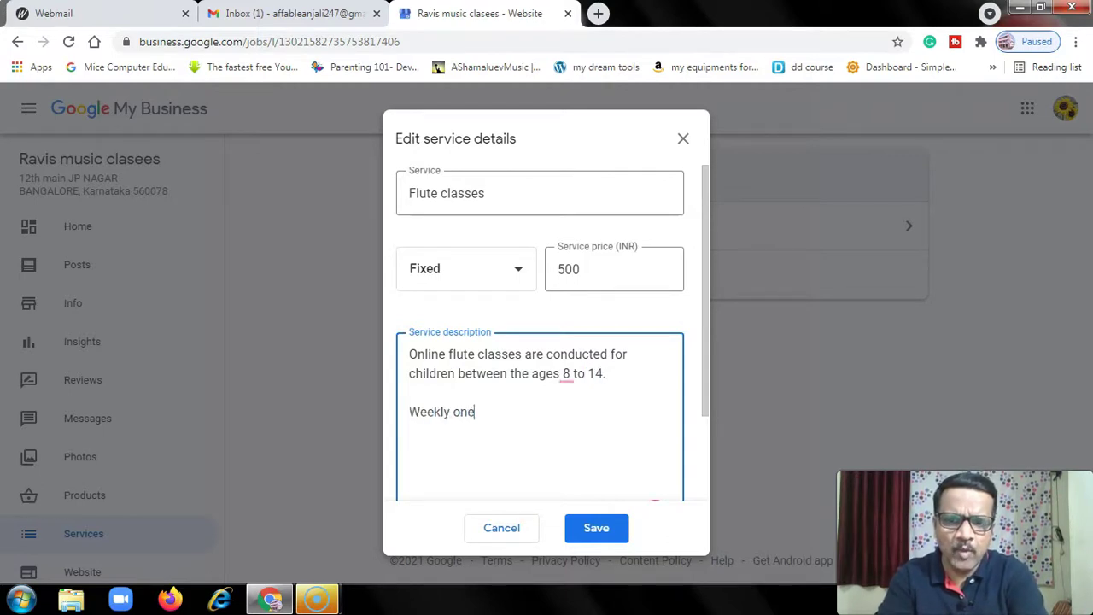
text( cla)
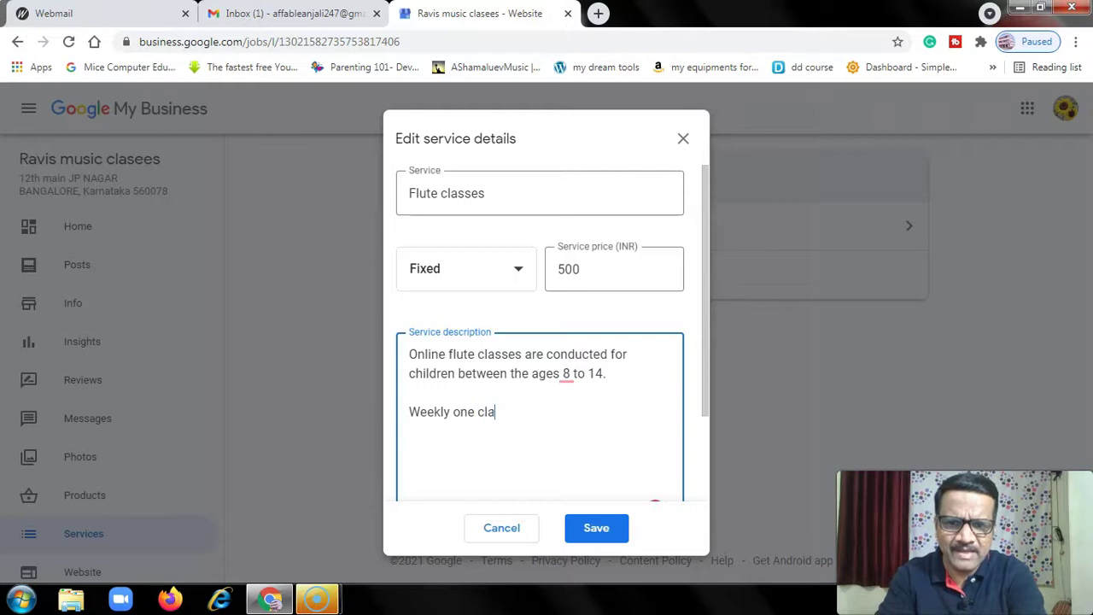
text(ss is con)
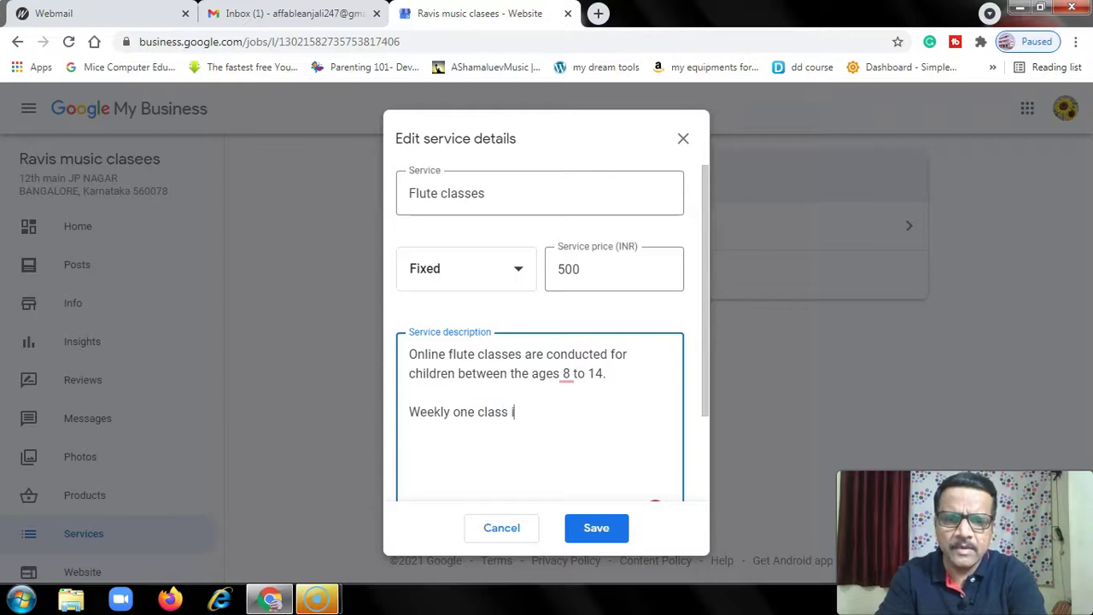
text(ducte)
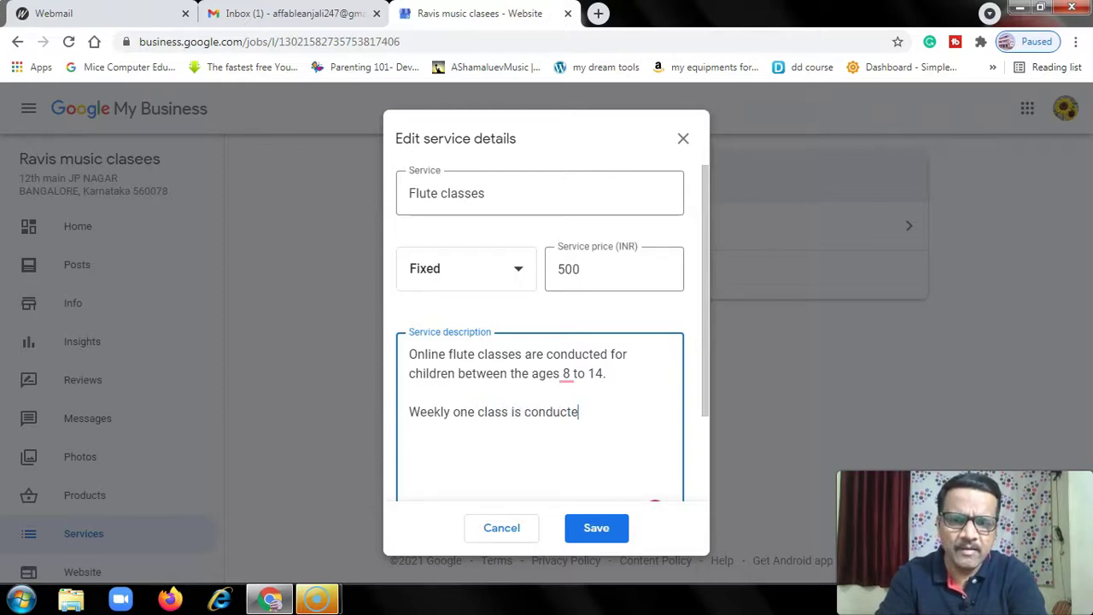
text(d duration )
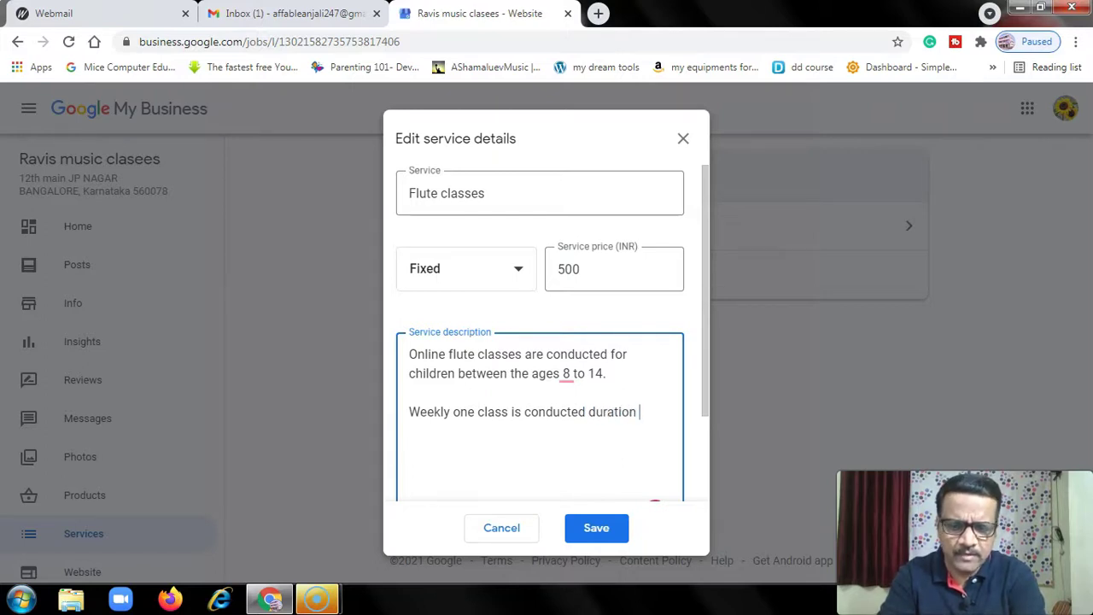
text(40 minute)
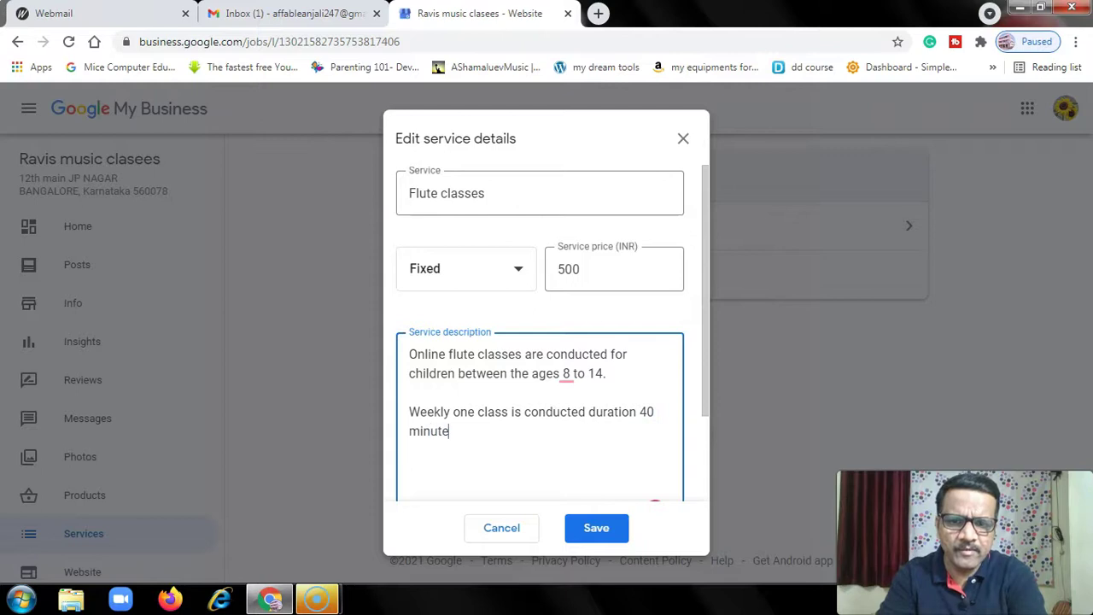
text(s.)
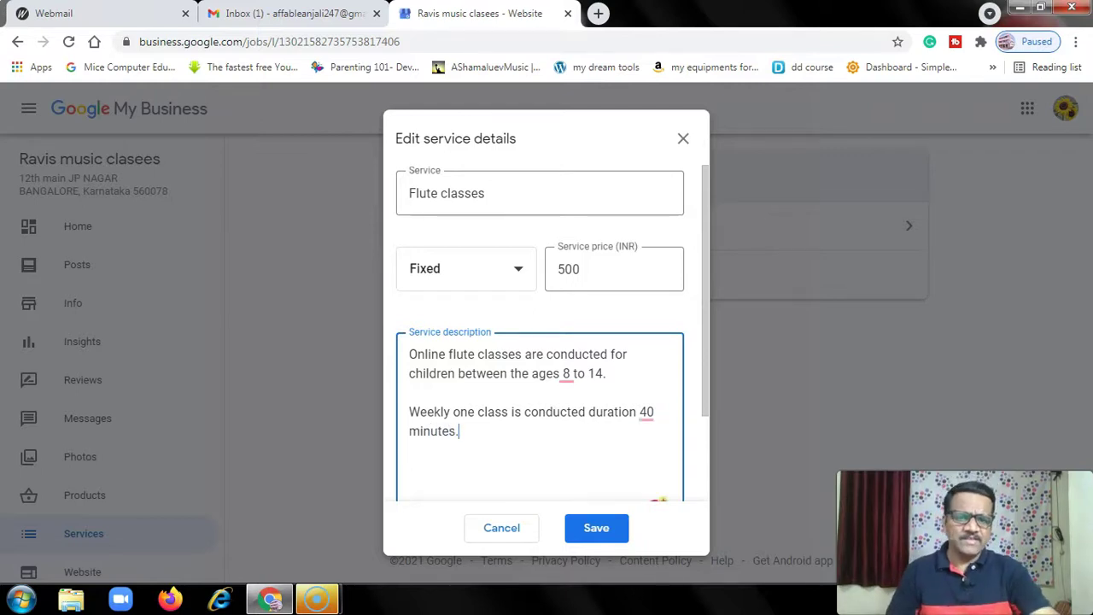
Step: Accept the grammar suggestions inserting "of" before 8 and before 40 in the description, and save the service details
click(566, 373)
click(569, 417)
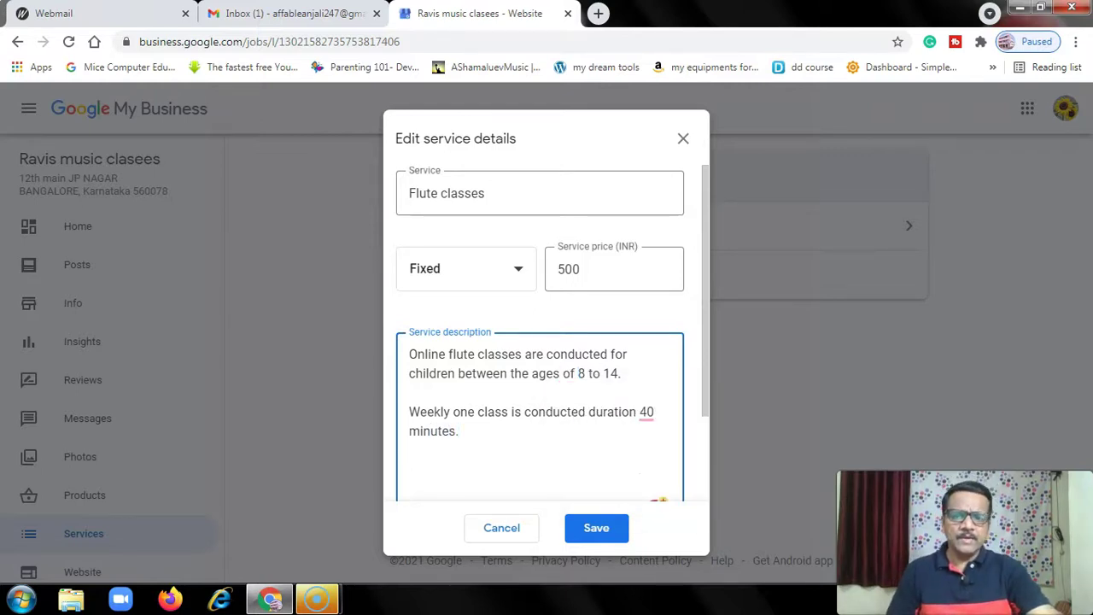
scroll(551, 333, down, 2)
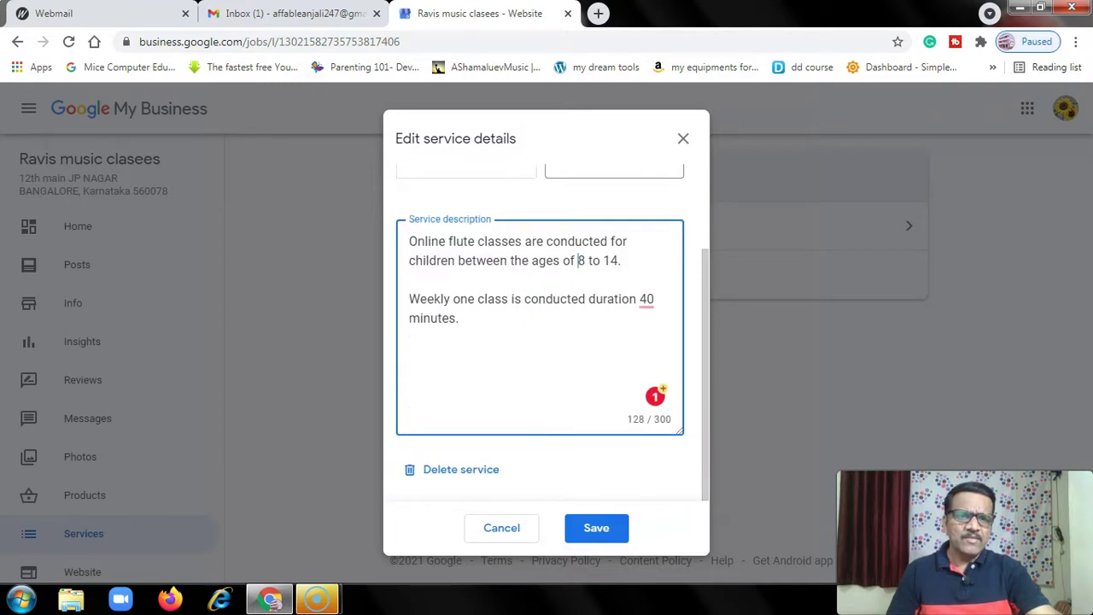
click(646, 299)
click(657, 342)
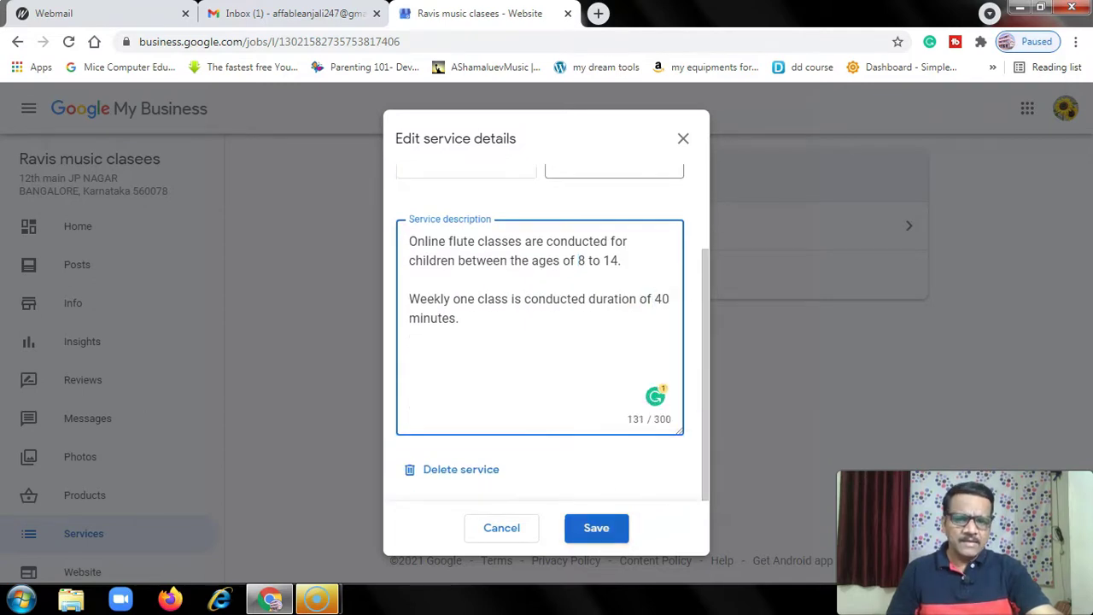
click(596, 527)
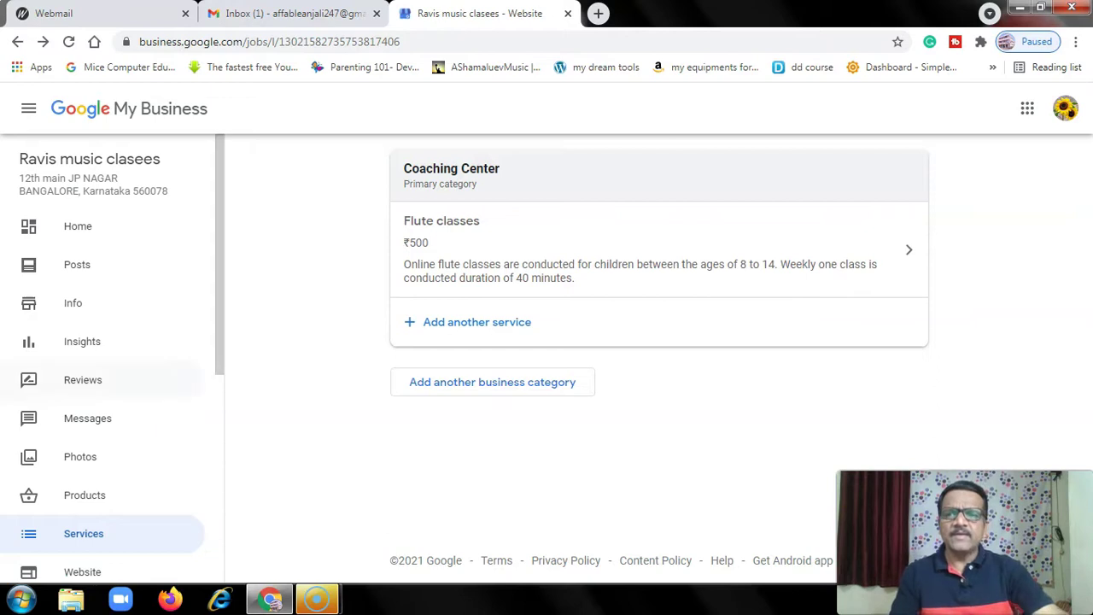
scroll(94, 410, down, 5)
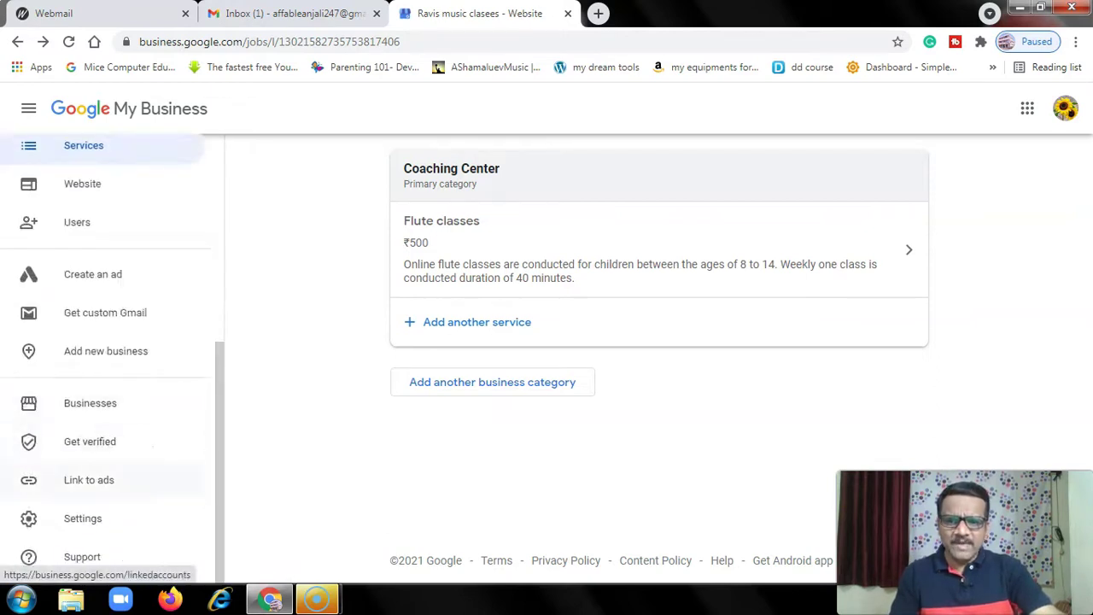
scroll(111, 402, up, 1)
scroll(102, 359, up, 4)
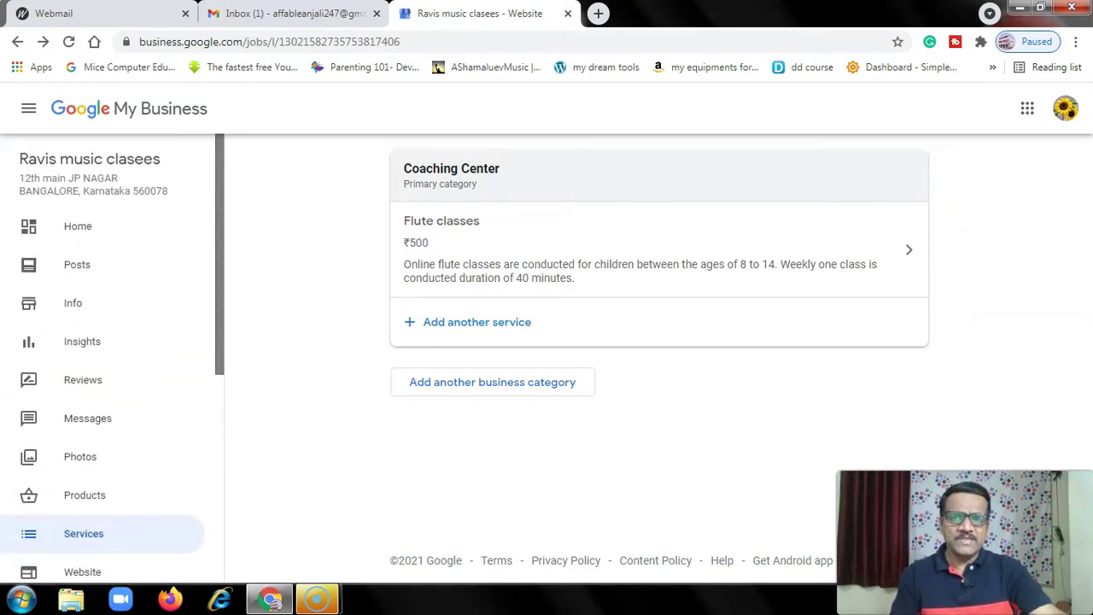